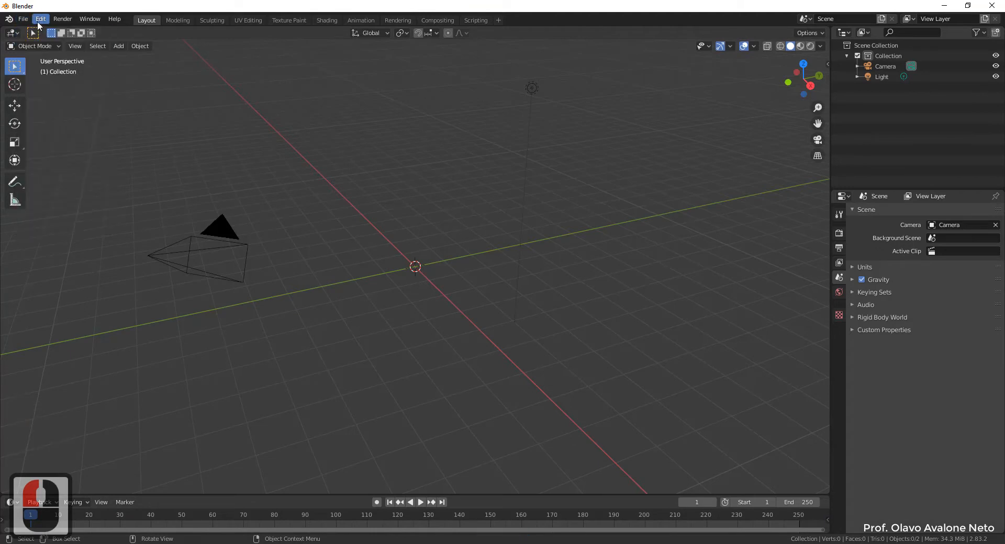
Enable the Import-Export add-on Import Images as Planes in the preferences, searching for it with "image"
click(41, 18)
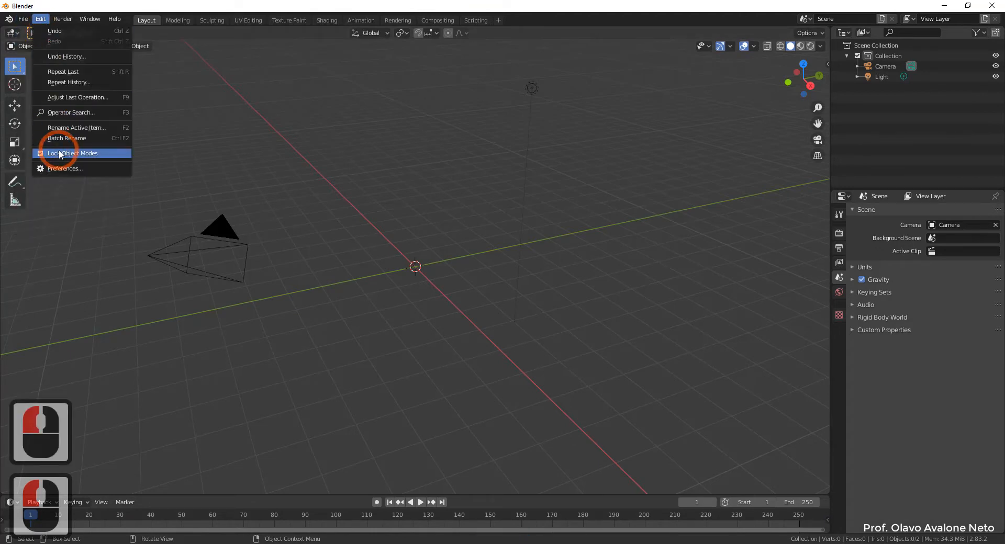
click(63, 168)
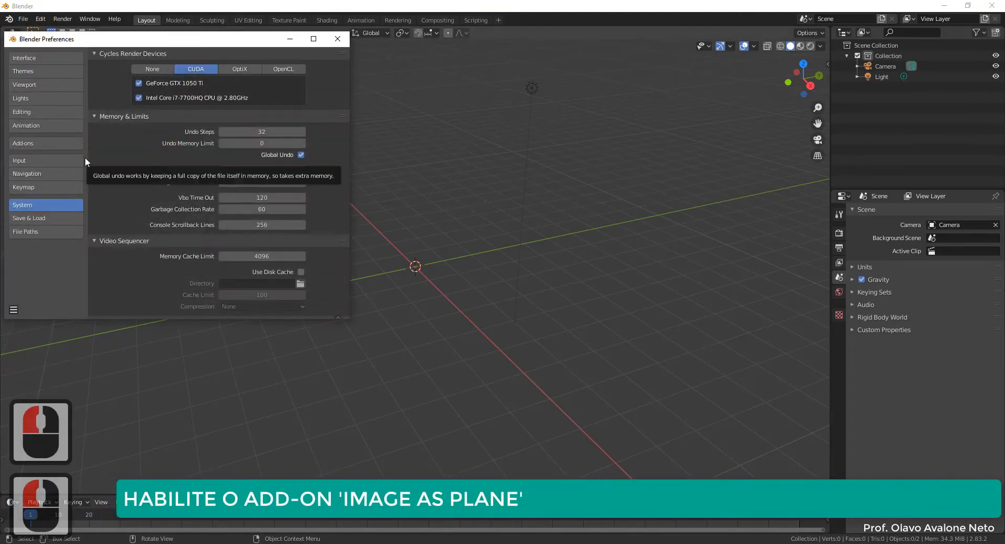
click(68, 141)
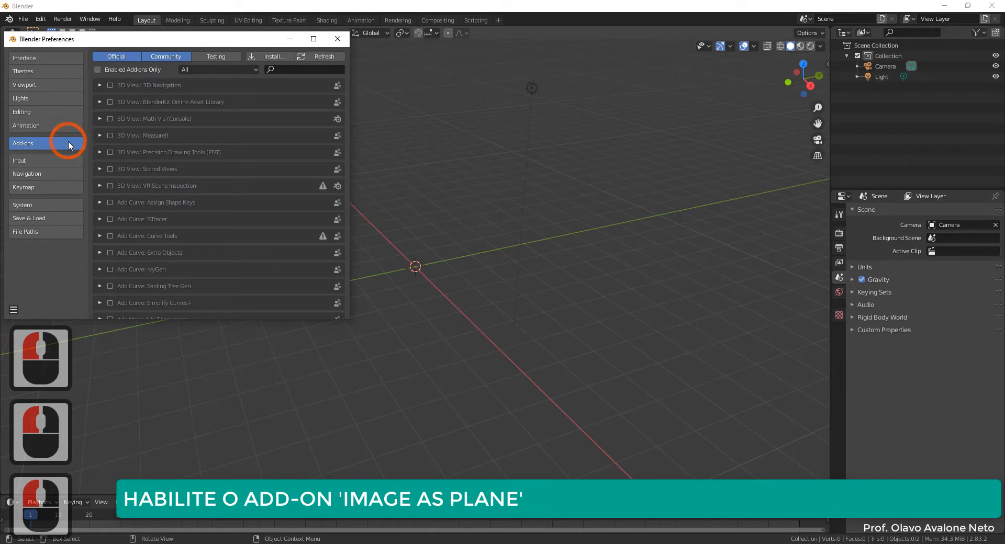
click(309, 70)
text(image)
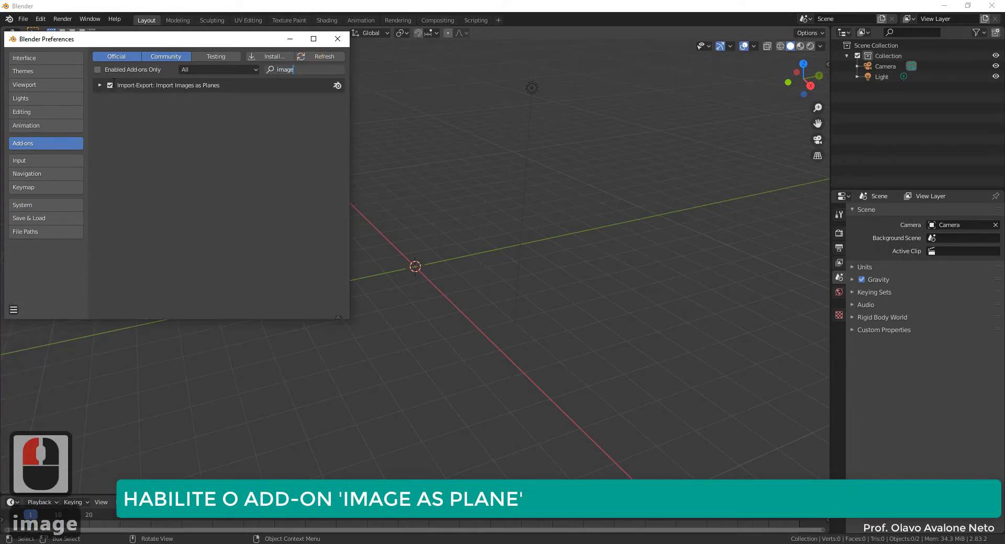
click(110, 85)
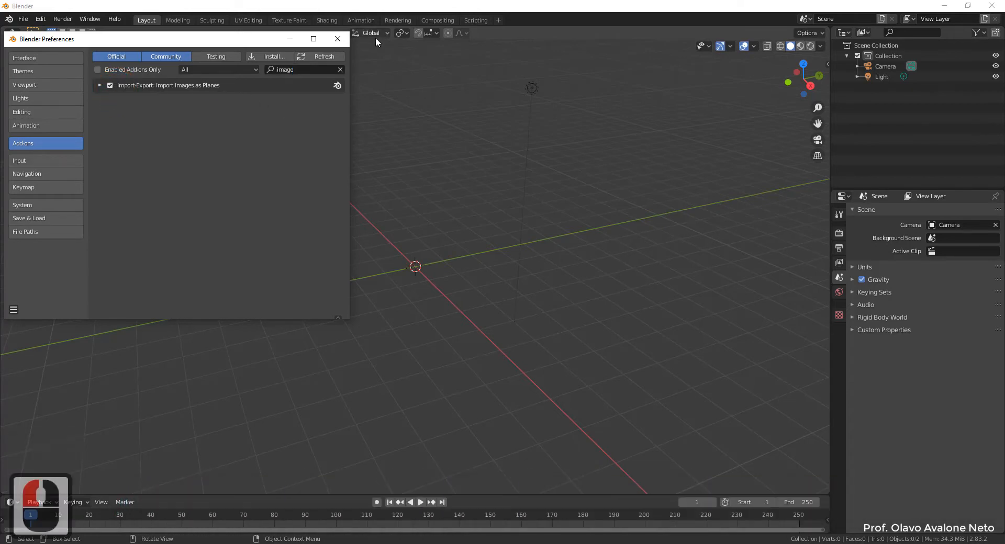
click(339, 39)
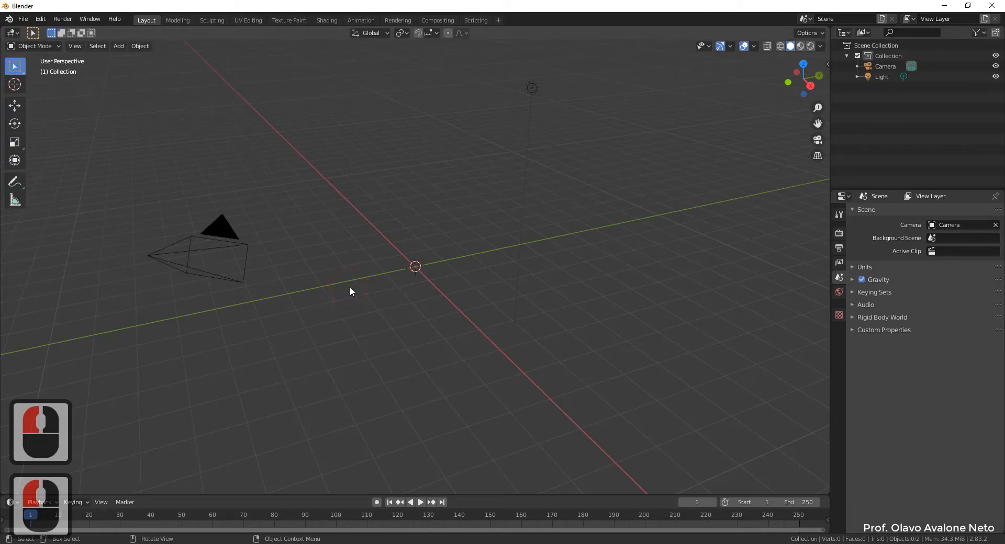
Import TexturesCom_BuildingsIndustrial0097_2_M.jpg into the scene as an image plane
key(ctrl+a)
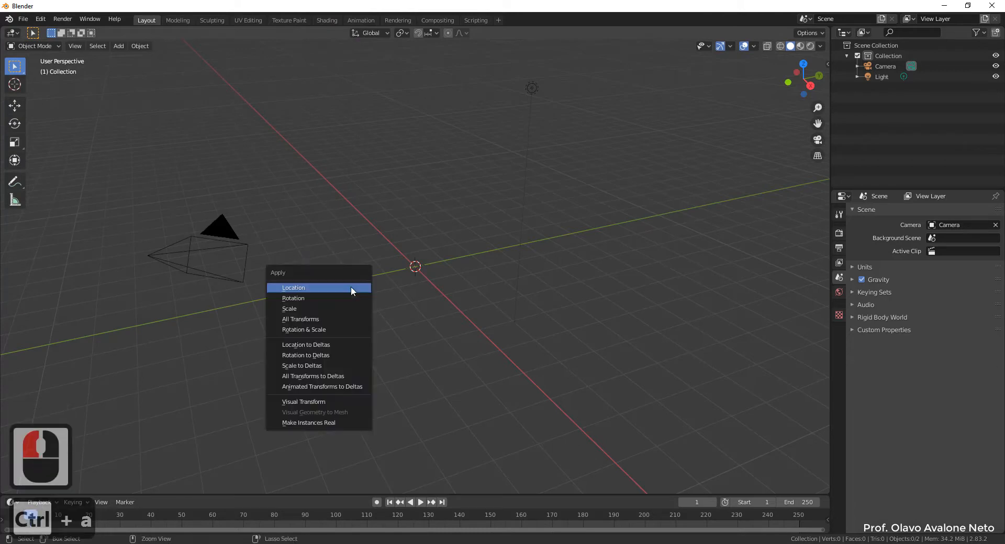
click(355, 284)
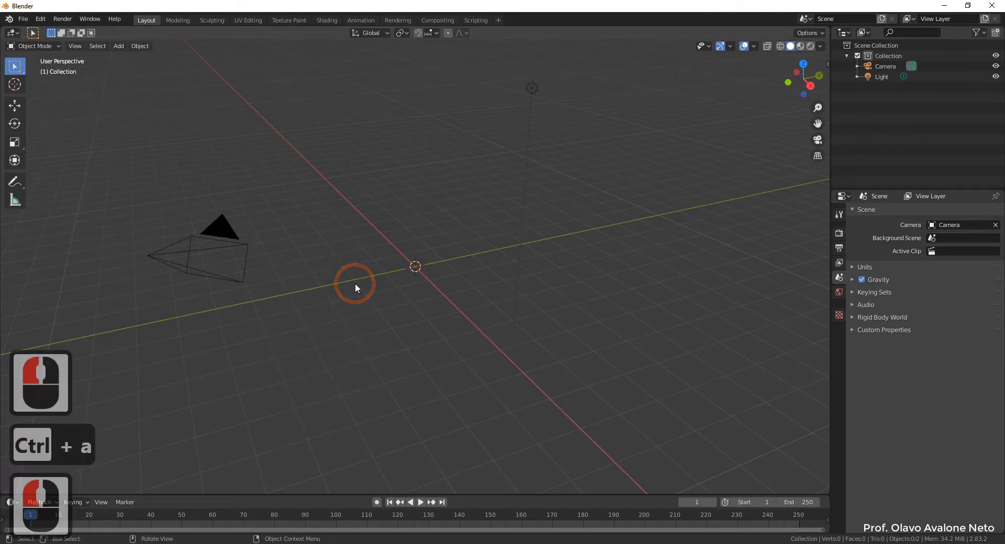
key(shift+a)
mouse_move(355, 286)
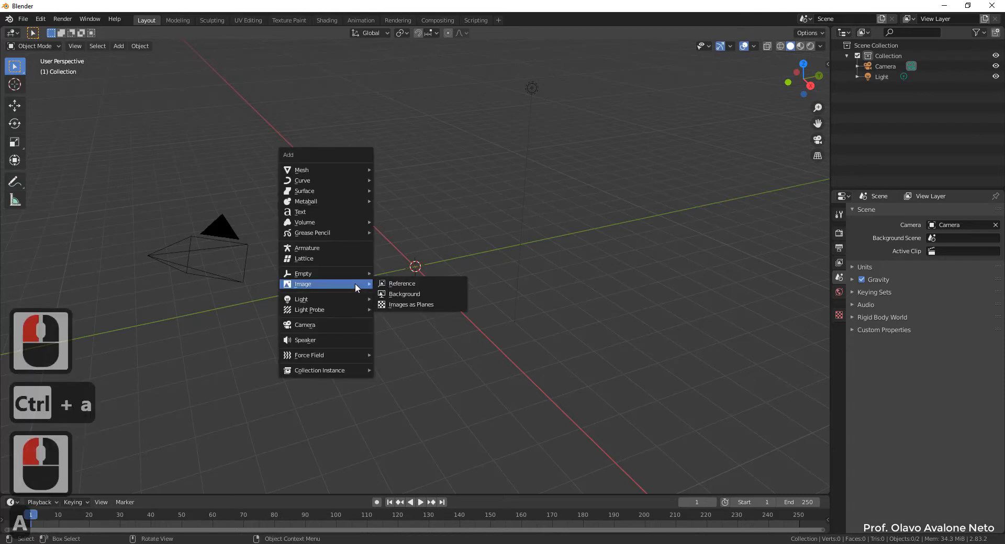
click(409, 304)
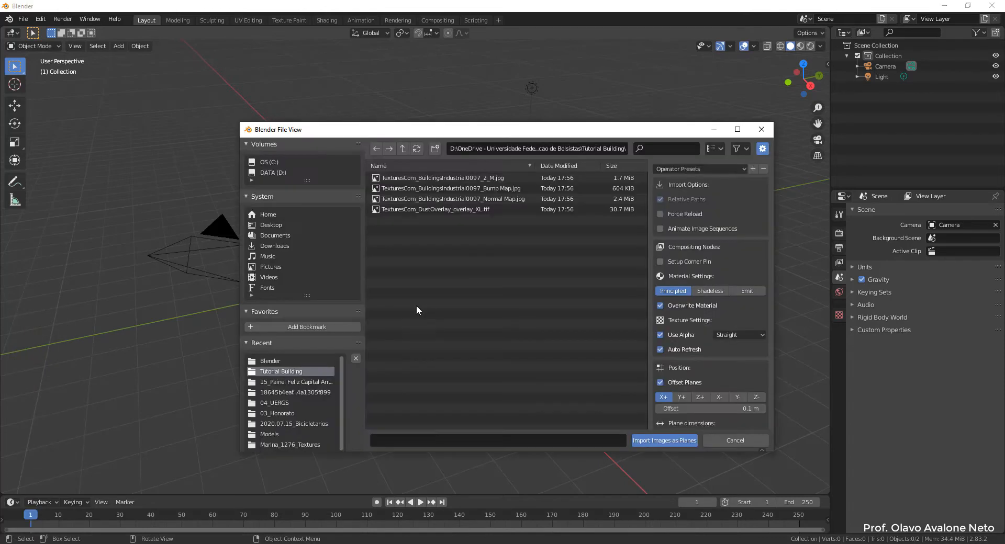
click(429, 178)
click(665, 441)
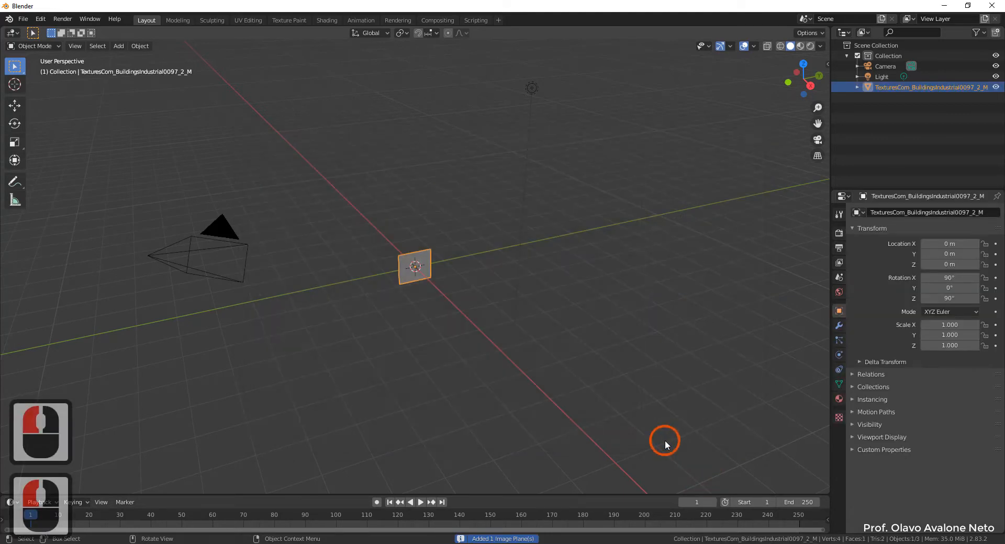
Switch the viewport shading to Material Preview to show the facade image on the plane
scroll(411, 275, up, 6)
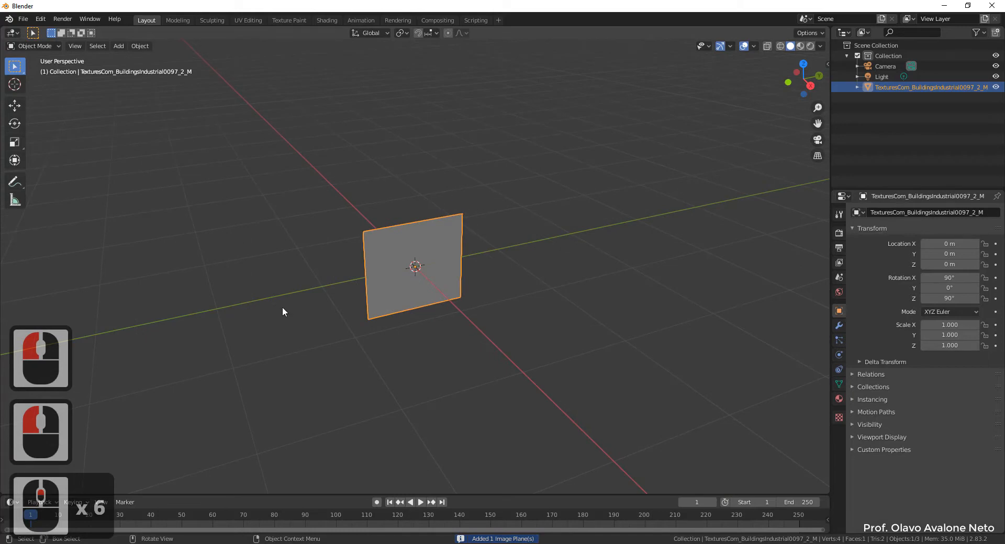
middle_drag(421, 327, 457, 325)
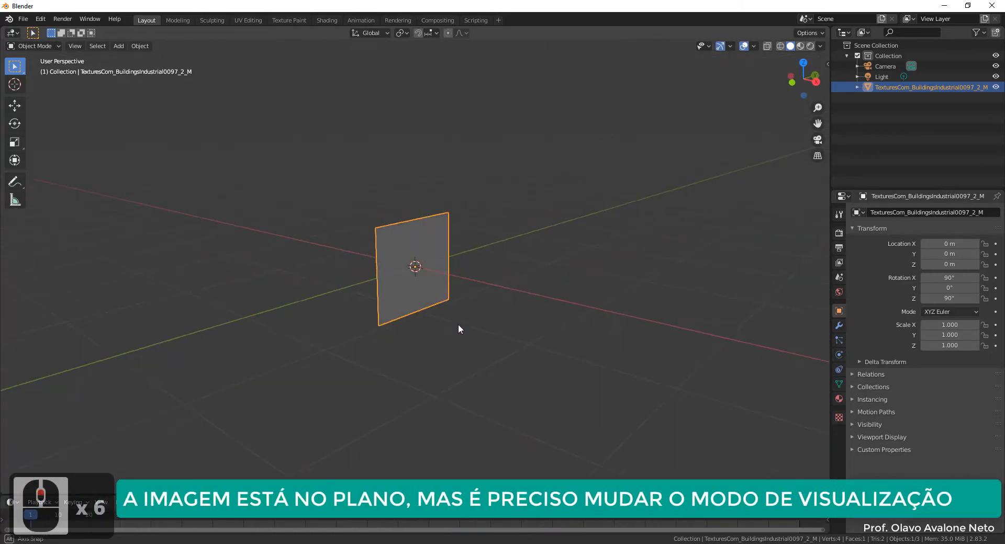
click(801, 46)
Raise the image plane along Z by about 0.51 m so its lower edge sits near the ground plane
scroll(419, 298, up, 5)
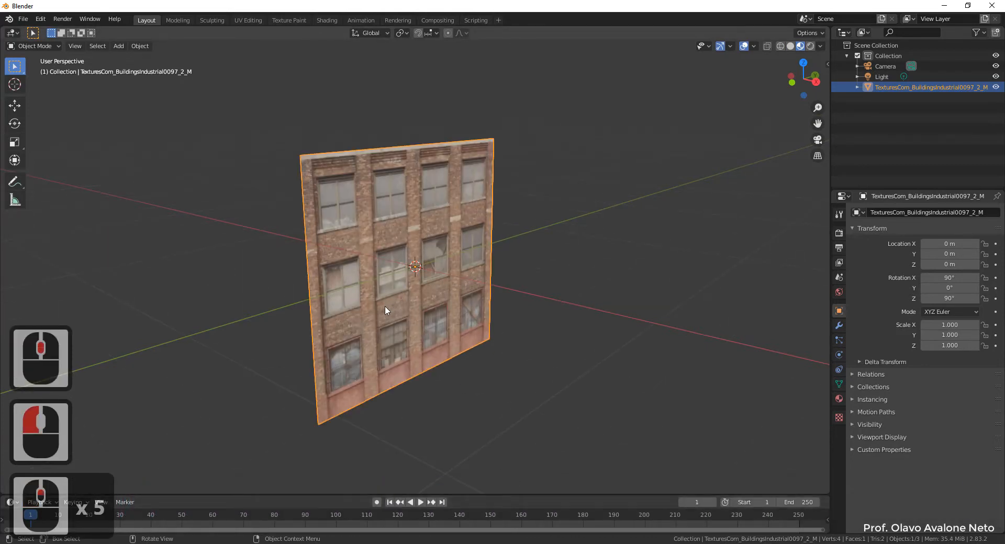
key(g)
key(z)
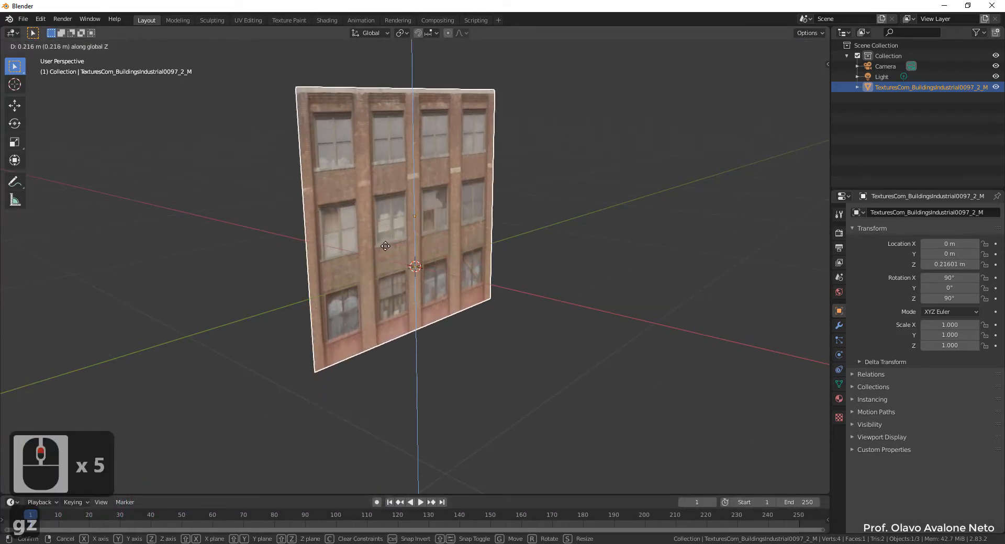
click(379, 183)
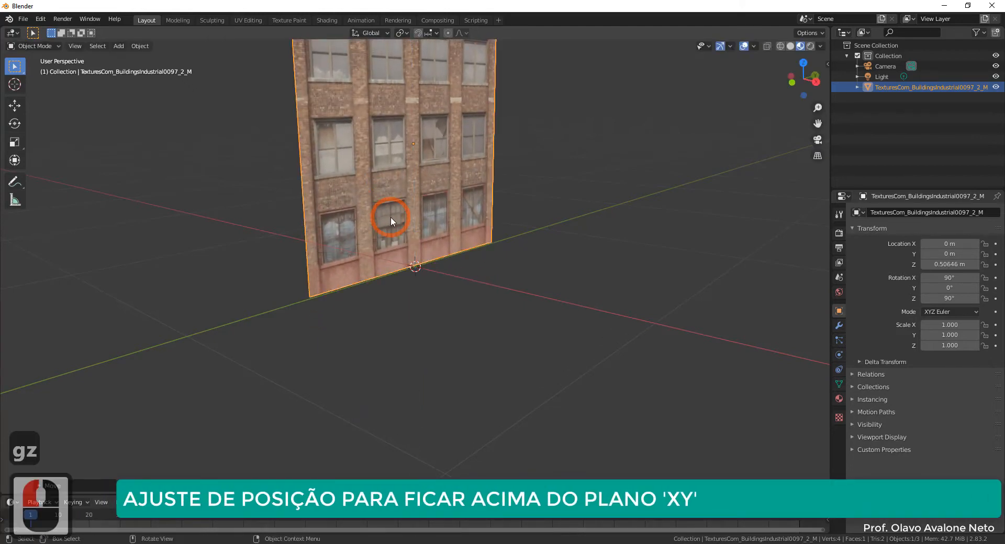
Rotate the image plane 90° about the global Z axis
key(r)
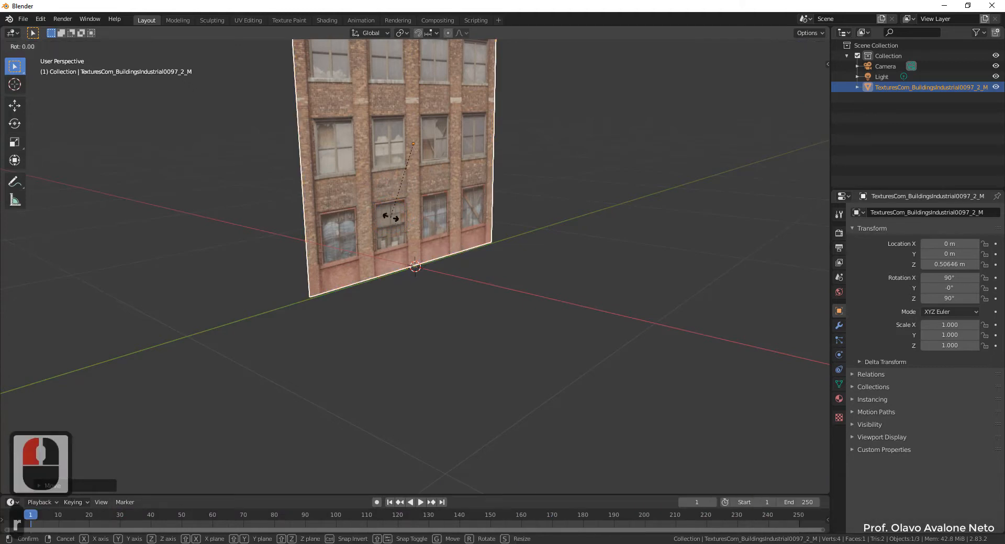
key(z)
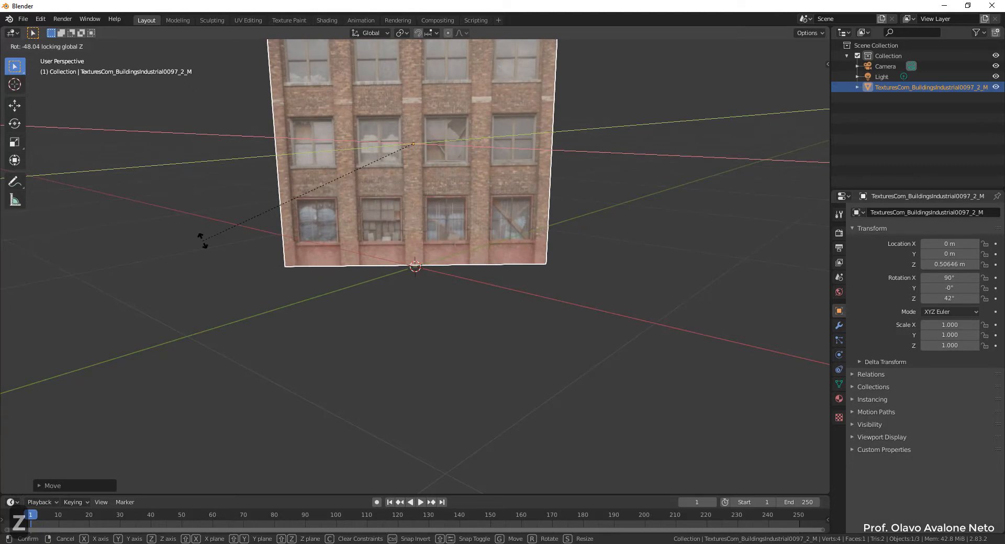
text(90)
key(Return)
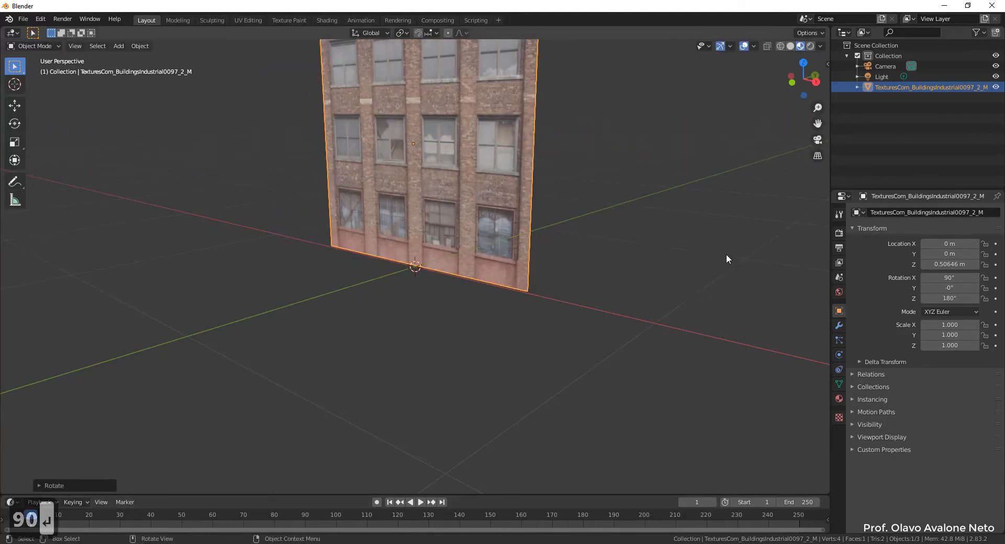
Scale the facade plane up uniformly by a factor of about 11.6
middle_drag(363, 363, 488, 338)
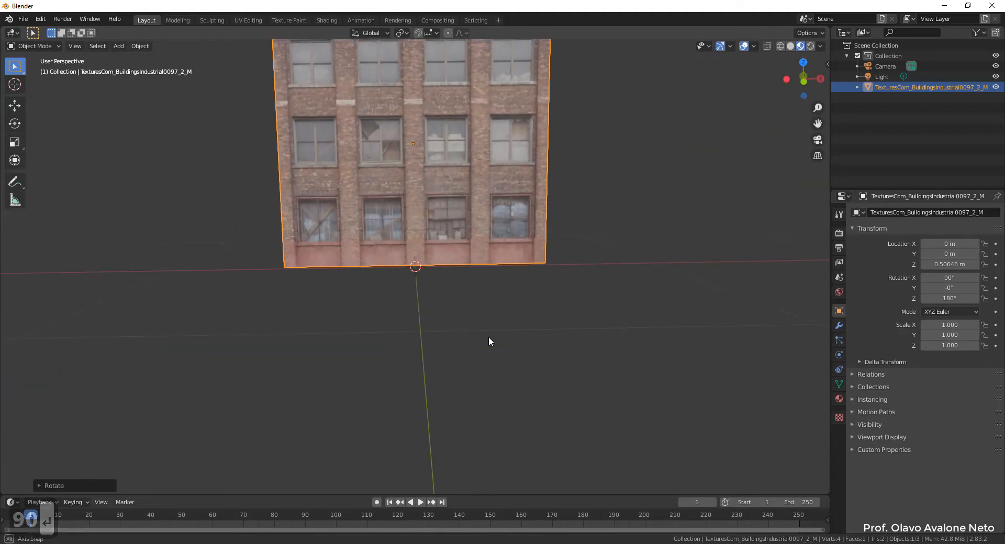
scroll(488, 339, down, 4)
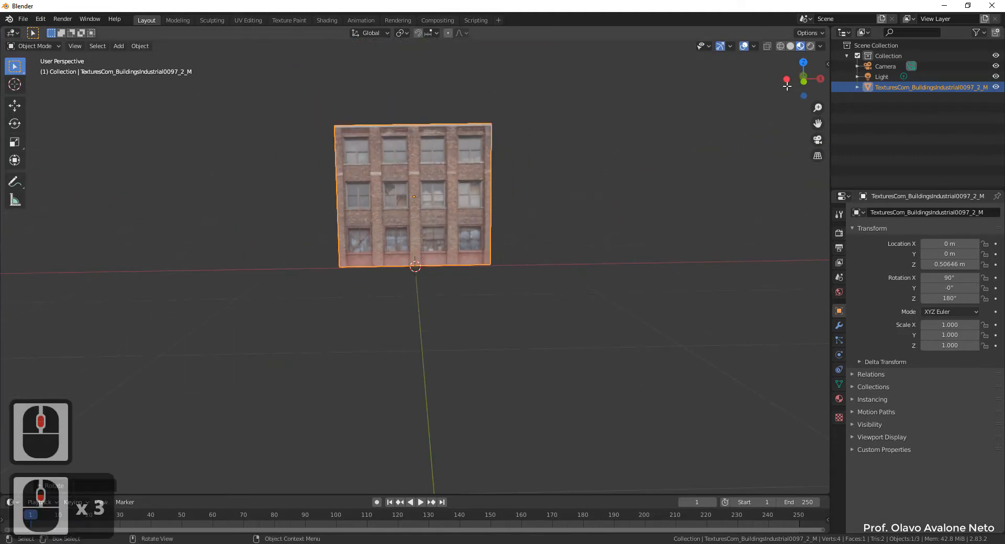
click(804, 81)
scroll(563, 173, up, 6)
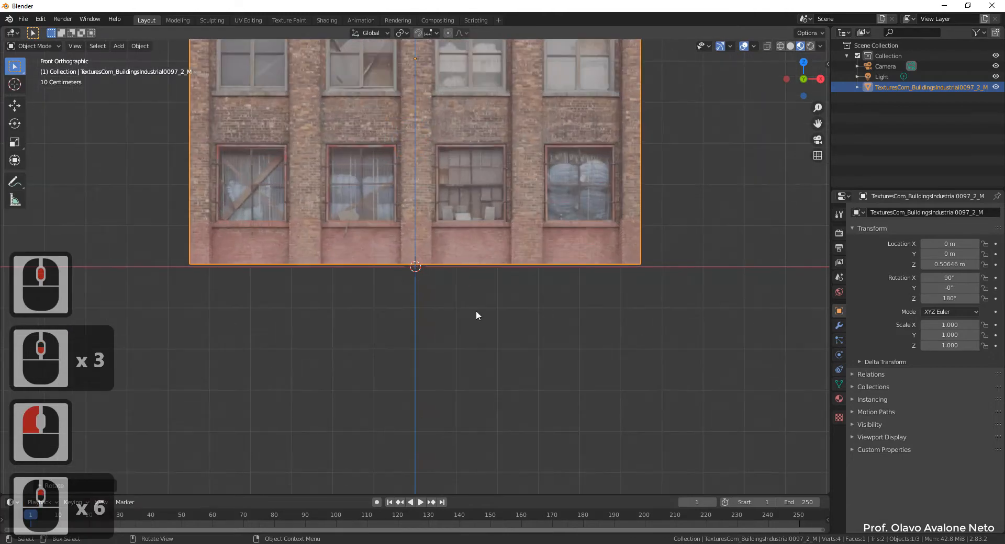
scroll(476, 314, down, 4)
scroll(512, 391, down, 1)
middle_drag(512, 392, 429, 259)
scroll(429, 259, down, 4)
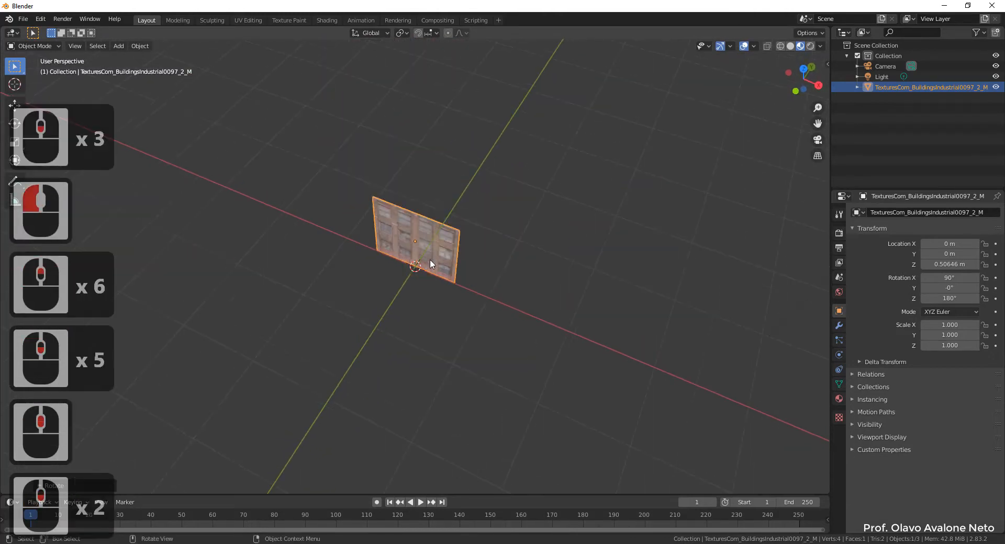
key(s)
scroll(498, 264, down, 6)
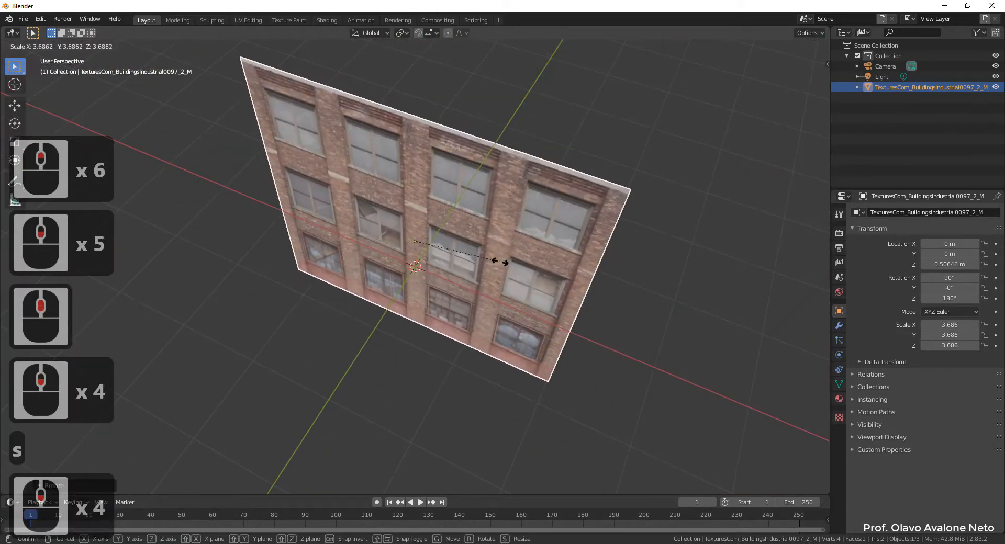
scroll(498, 262, down, 6)
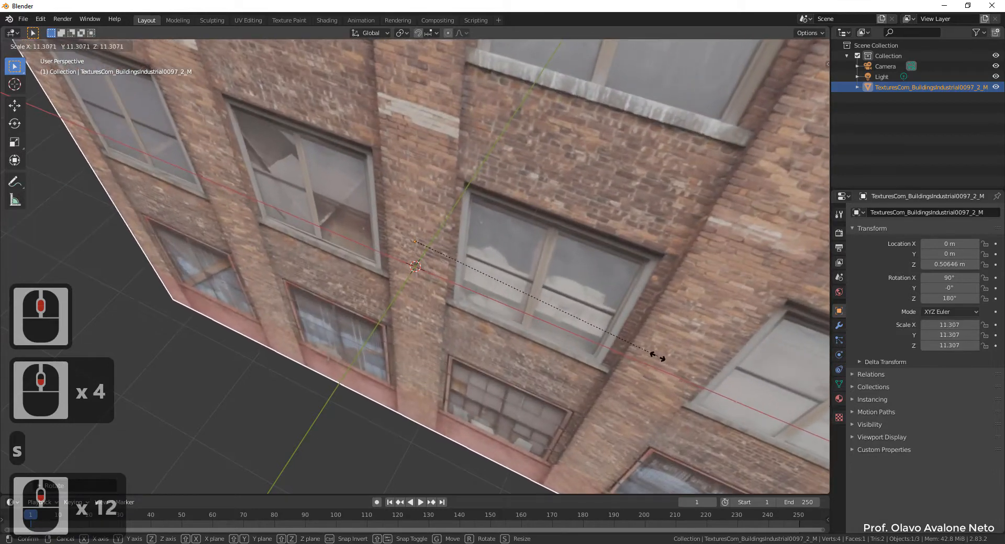
click(623, 347)
Move the enlarged facade plane up along Z to about 5.86 m so its base rests on the ground plane
scroll(479, 301, down, 8)
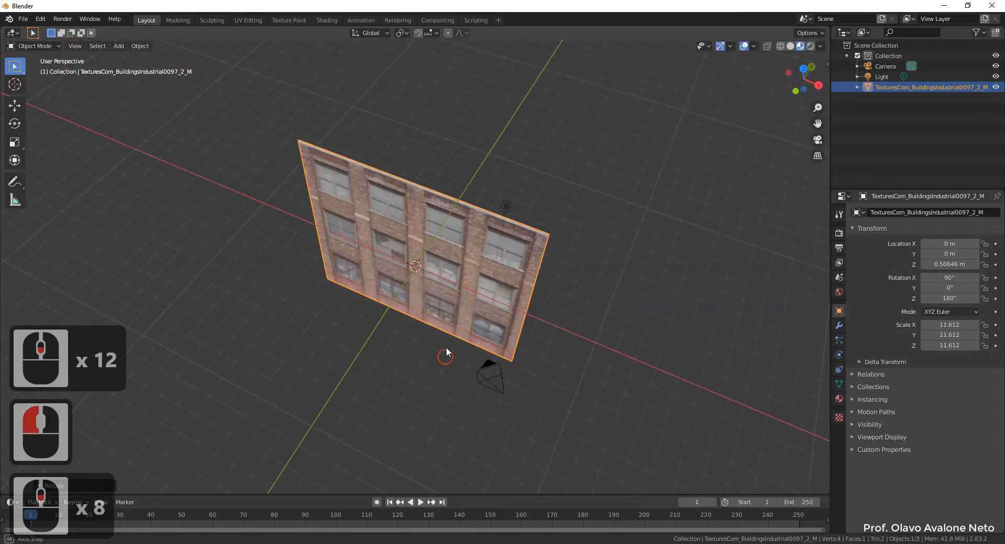
middle_drag(446, 346, 452, 315)
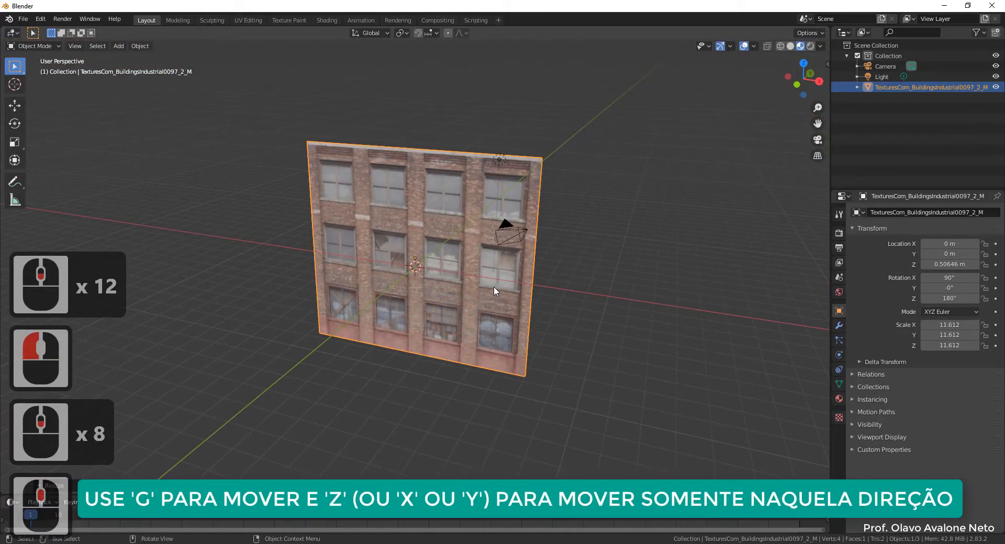
key(g)
key(z)
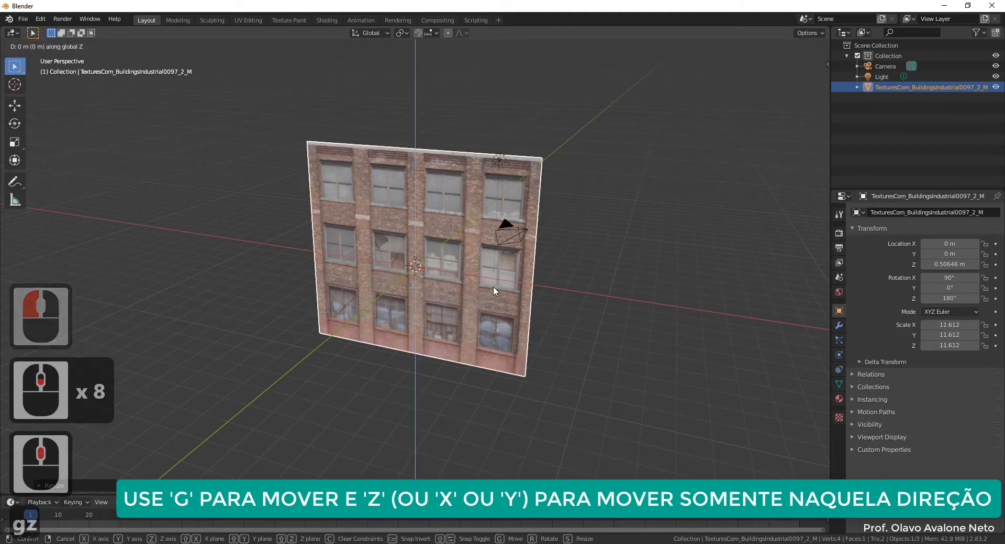
click(486, 187)
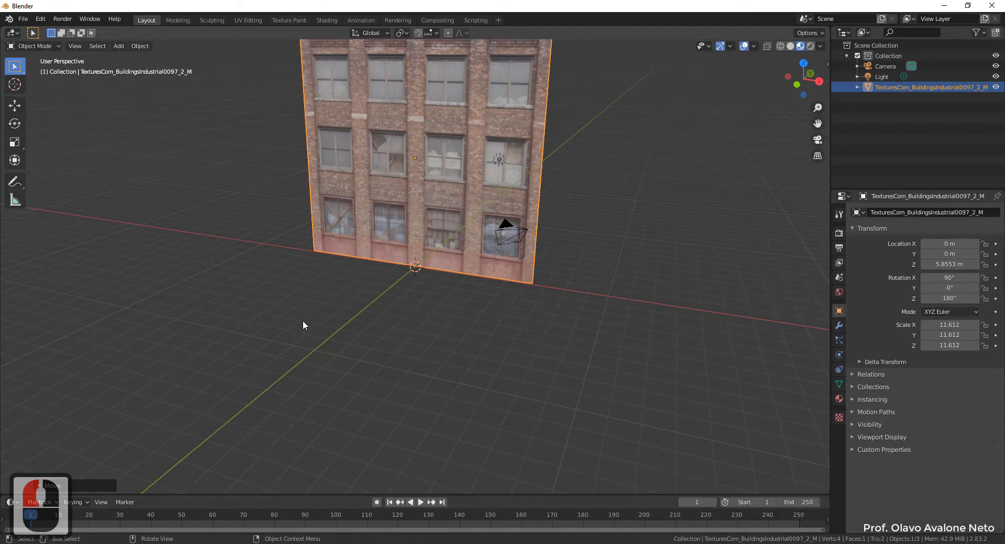
Show the facade plane in front orthographic view and enter Edit Mode
click(794, 86)
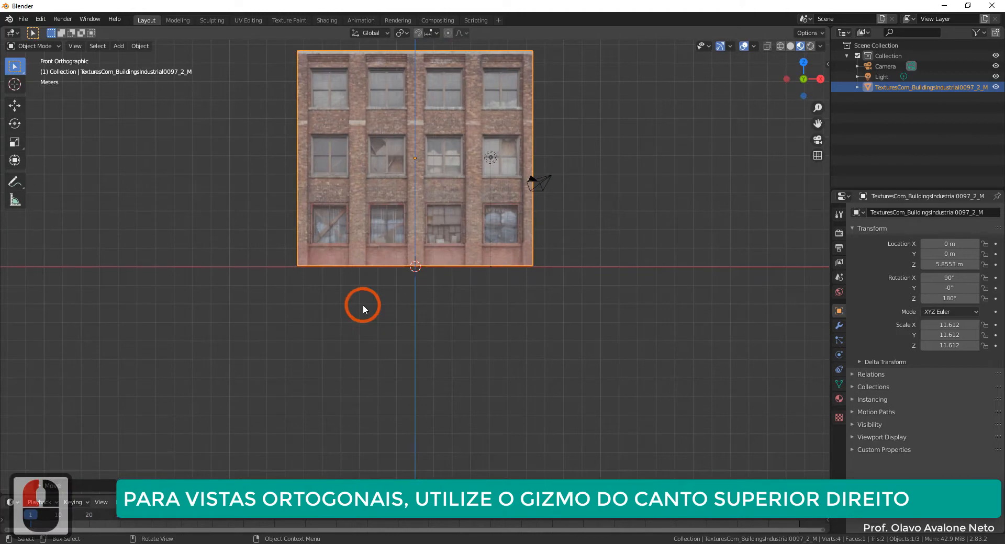
click(51, 46)
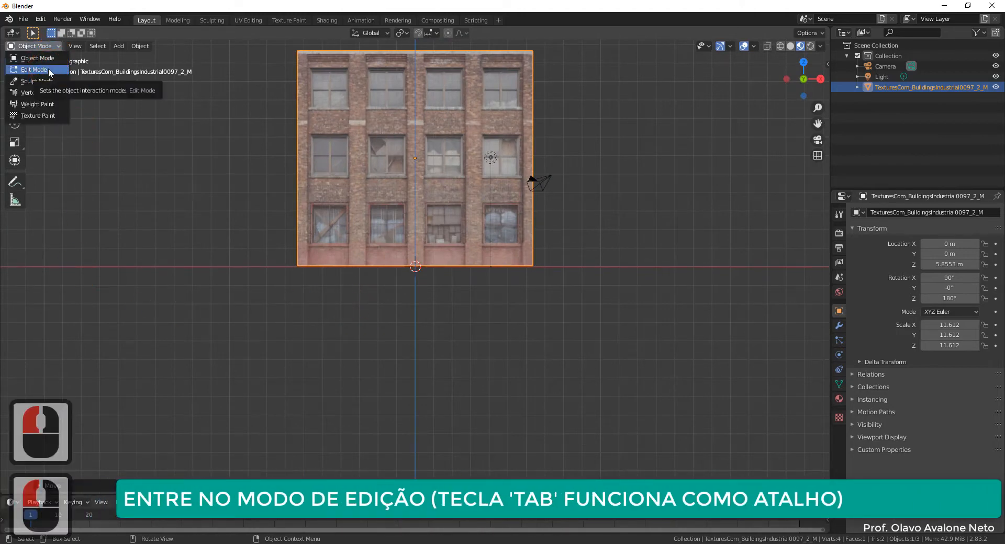
click(50, 70)
Add a vertical loop cut to the facade plane and slide it to the inner edge of the leftmost brick pillar
scroll(486, 457, down, 4)
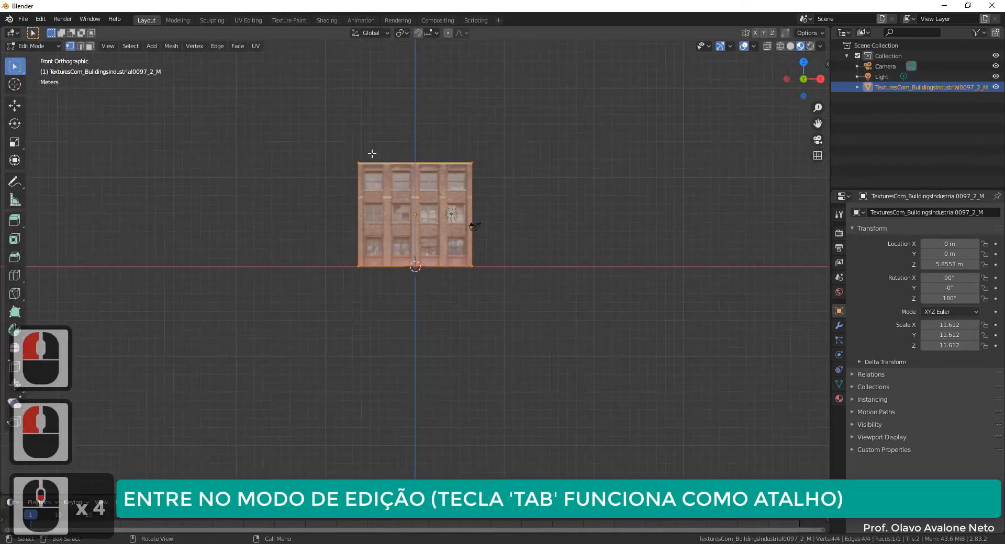
scroll(486, 457, up, 3)
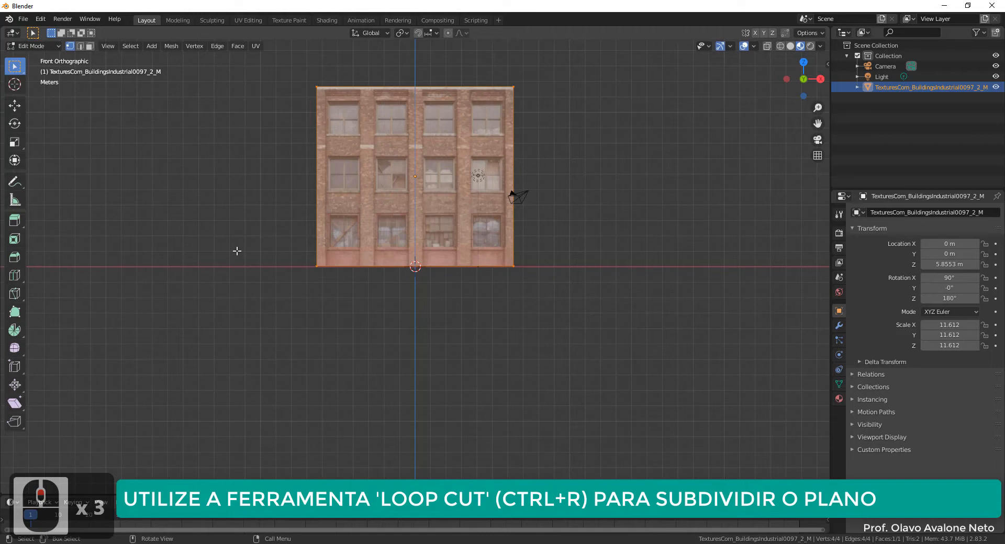
key(ctrl+r)
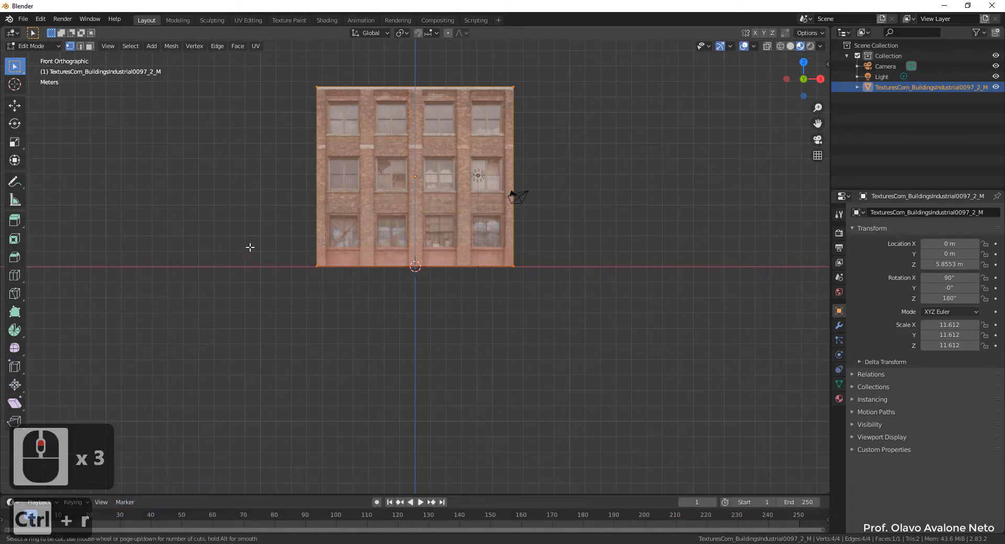
scroll(349, 77, up, 5)
scroll(348, 78, down, 5)
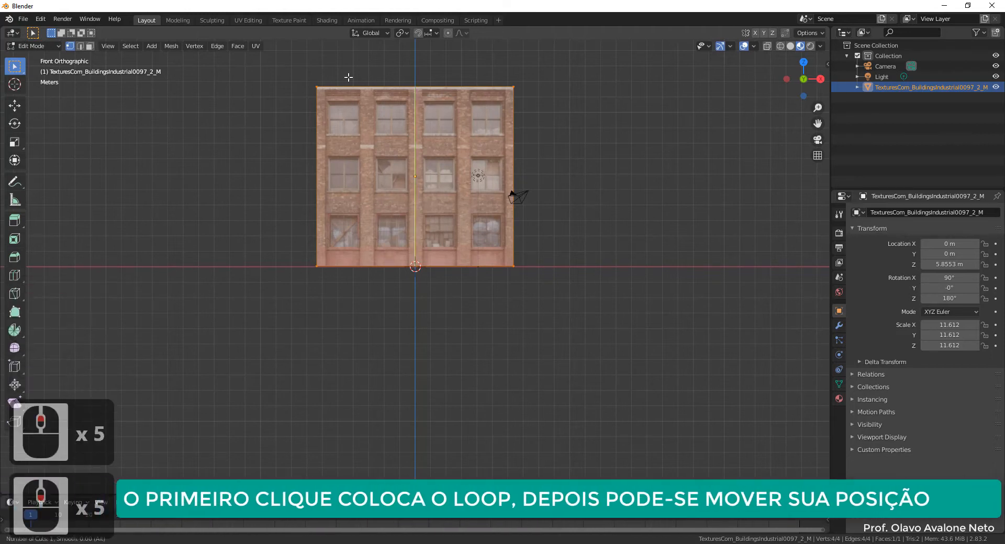
click(349, 77)
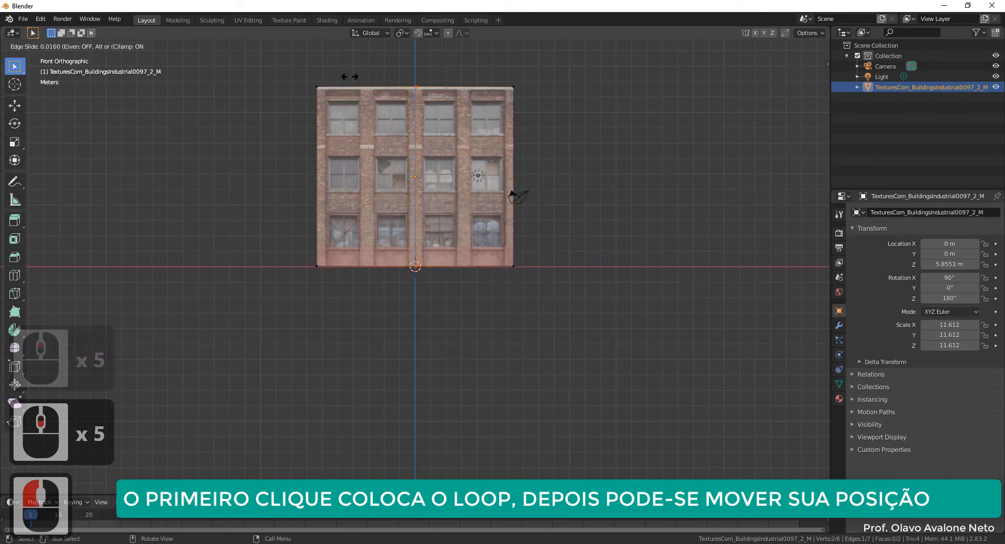
scroll(349, 76, up, 3)
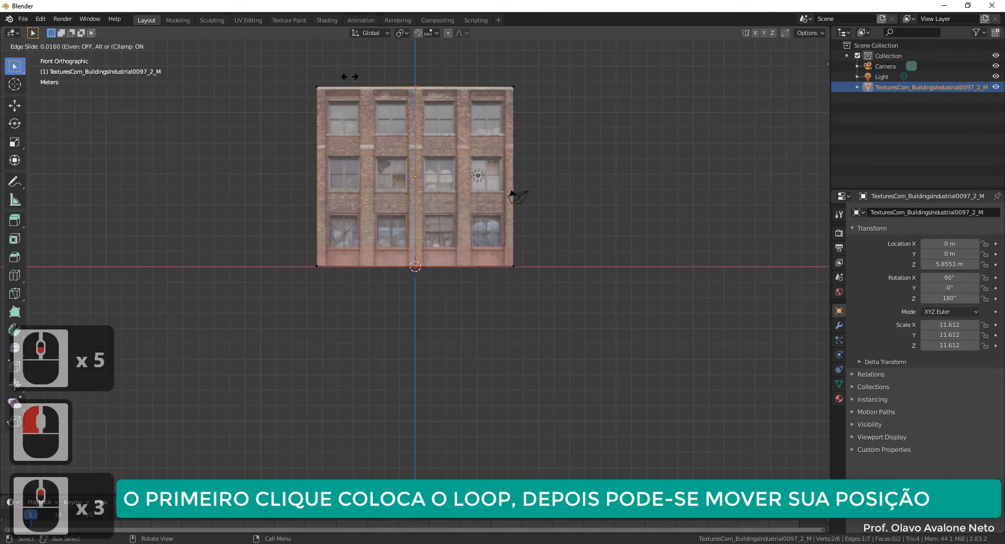
click(258, 85)
Fine-tune the selected vertical loop with an edge slide so it follows the inner edge of the leftmost pillar
scroll(307, 76, up, 6)
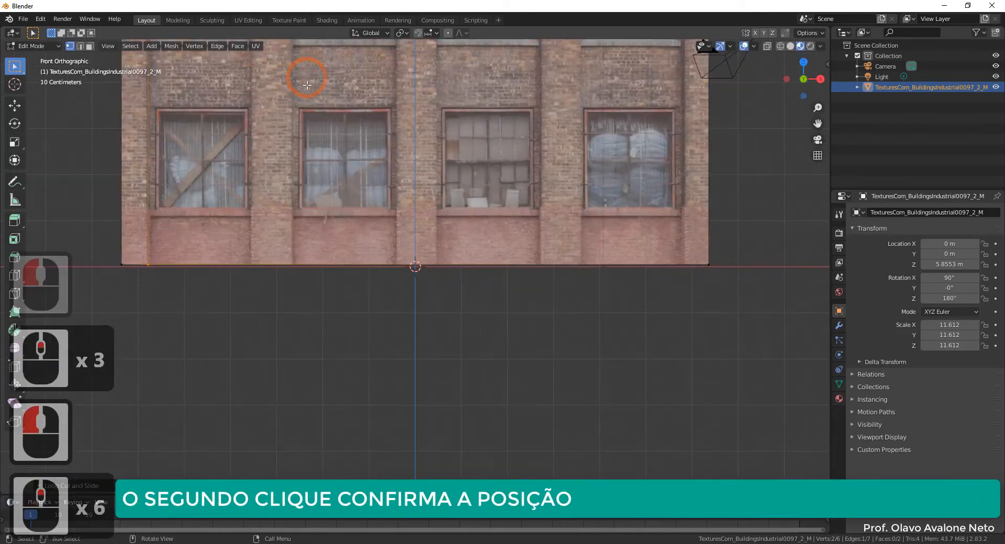
shift+middle_drag(316, 146, 485, 447)
shift+middle_drag(504, 65, 521, 165)
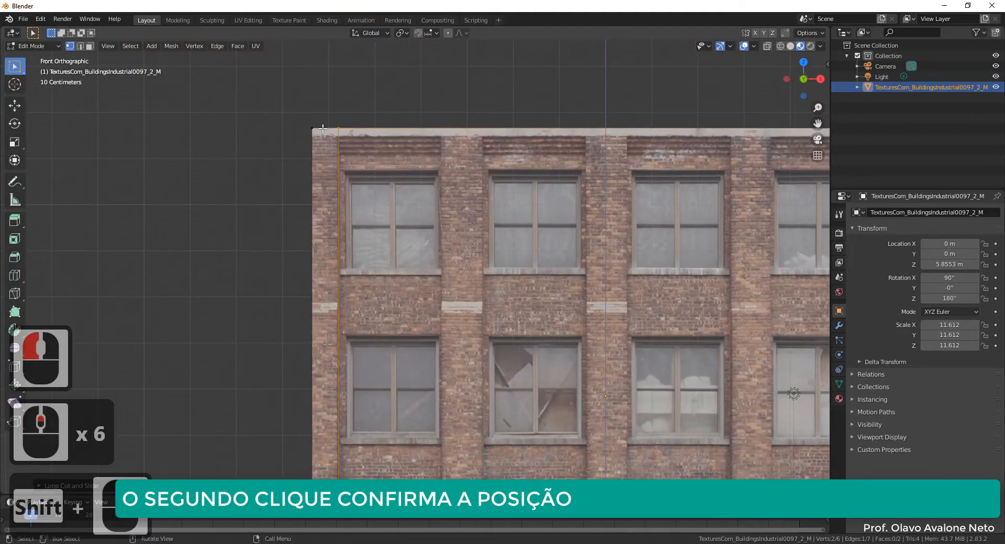
scroll(455, 236, up, 3)
shift+middle_drag(455, 236, 482, 265)
scroll(393, 194, up, 3)
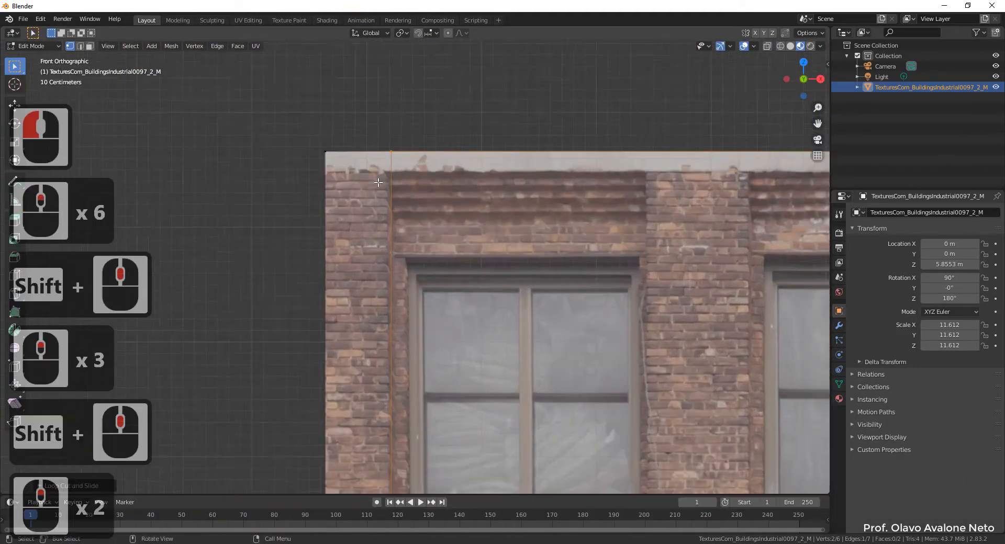
mouse_move(476, 190)
shift+middle_down()
mouse_move(547, 242)
mouse_move(480, 192)
shift+middle_up()
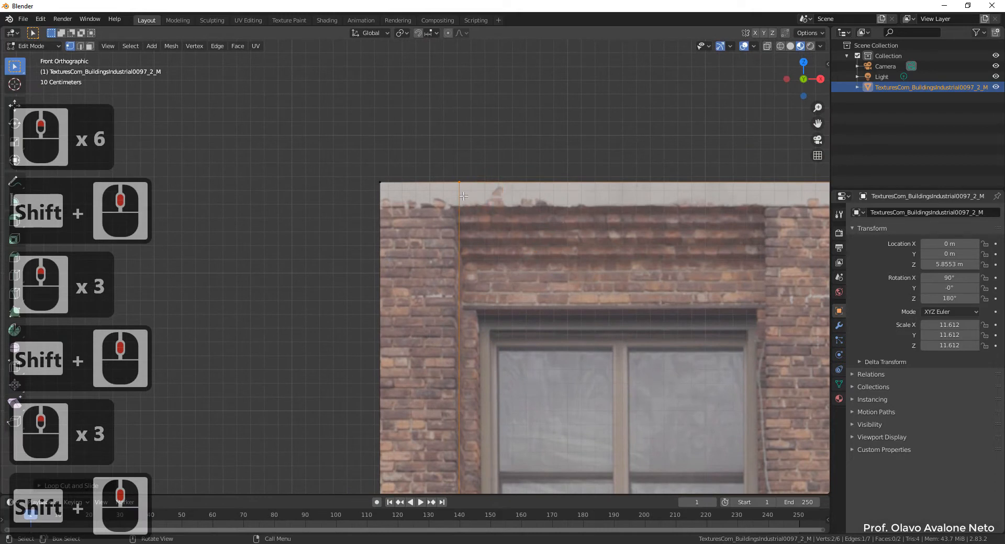
key(g)
key(g)
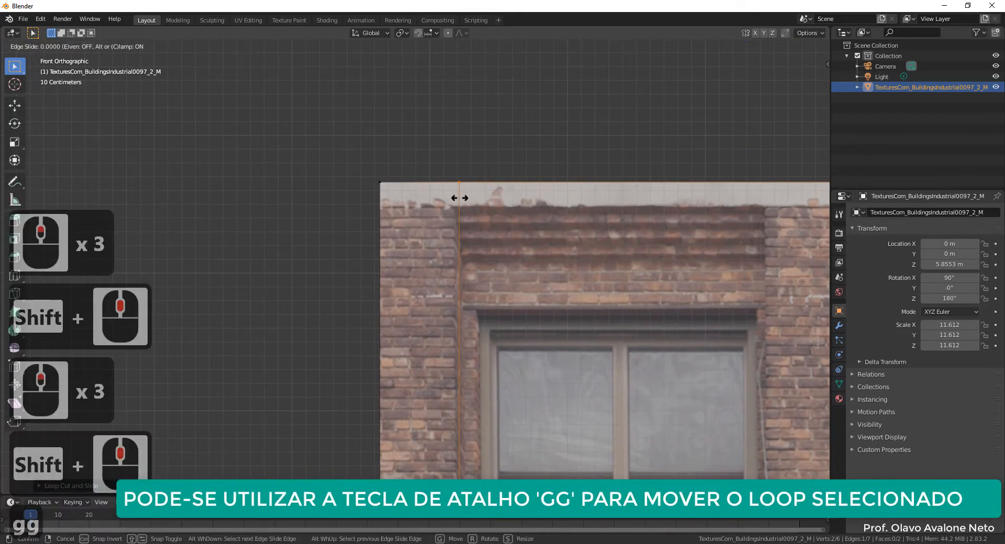
click(458, 198)
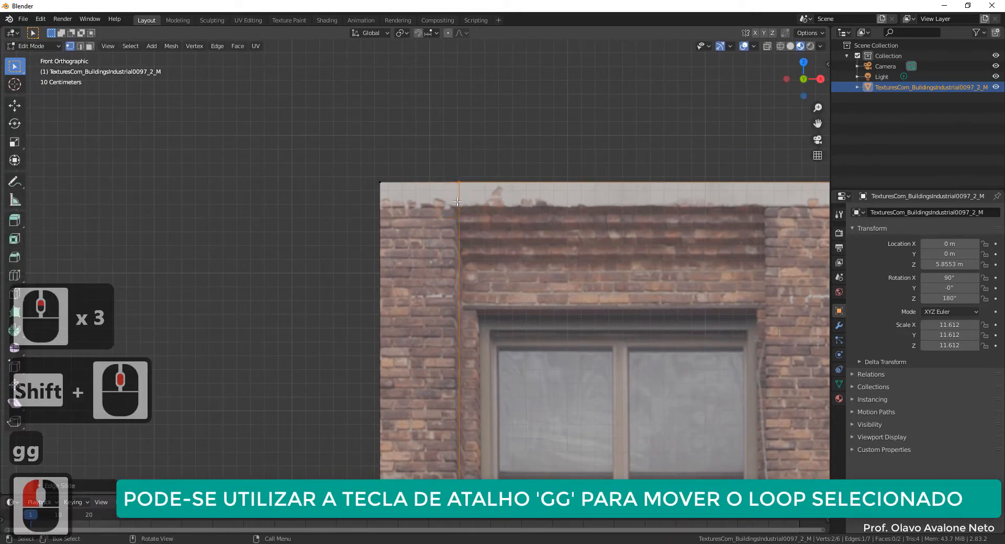
key(g)
key(g)
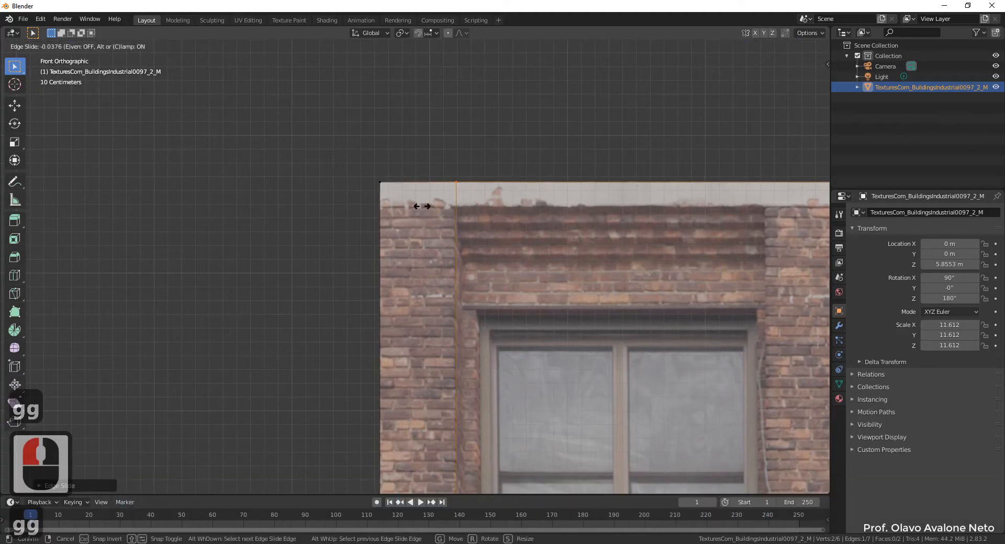
click(419, 225)
scroll(294, 188, down, 2)
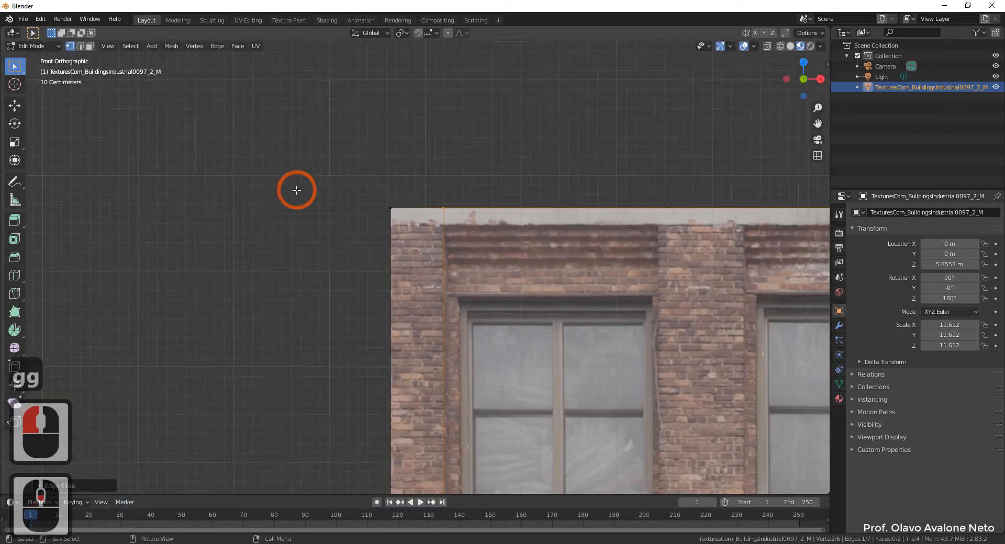
key(ctrl+r)
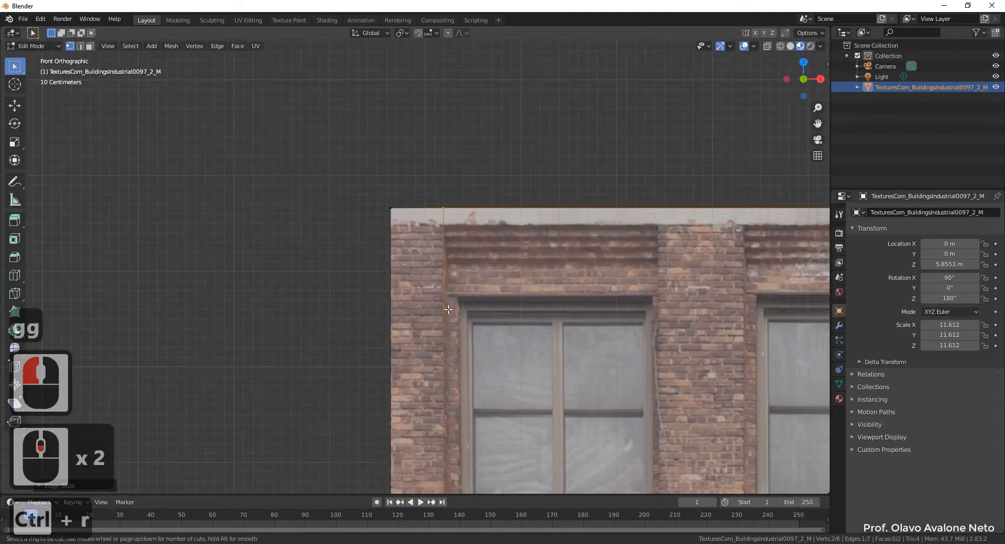
scroll(369, 214, up, 5)
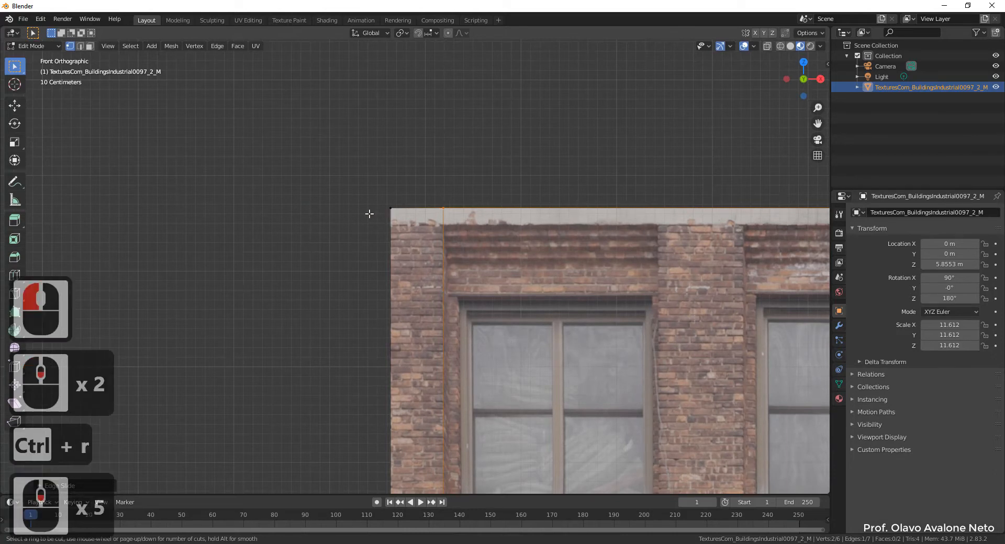
scroll(317, 170, up, 7)
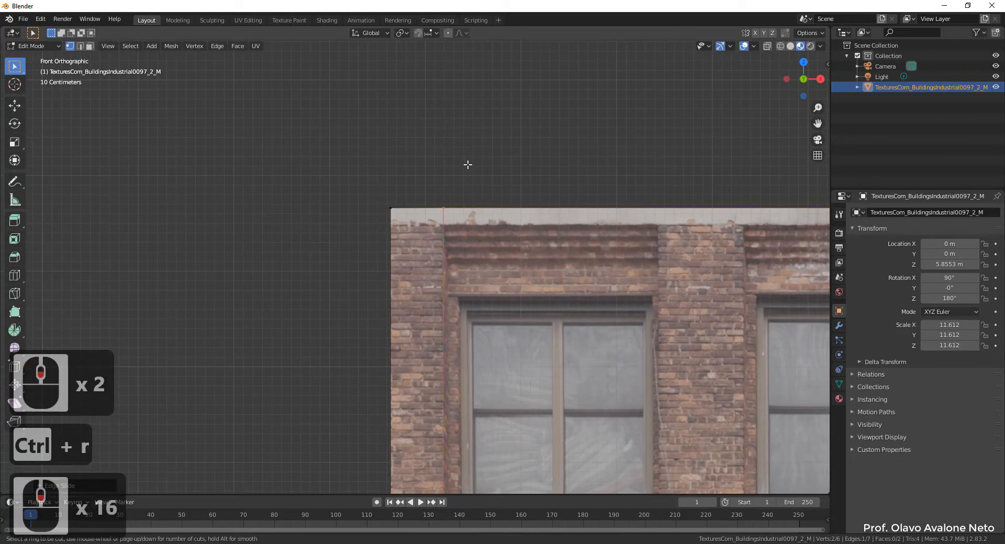
key(Escape)
Add a vertical loop cut and edge-slide it onto the left edge of the second brick pillar
scroll(356, 182, down, 6)
scroll(366, 182, up, 2)
scroll(370, 183, down, 2)
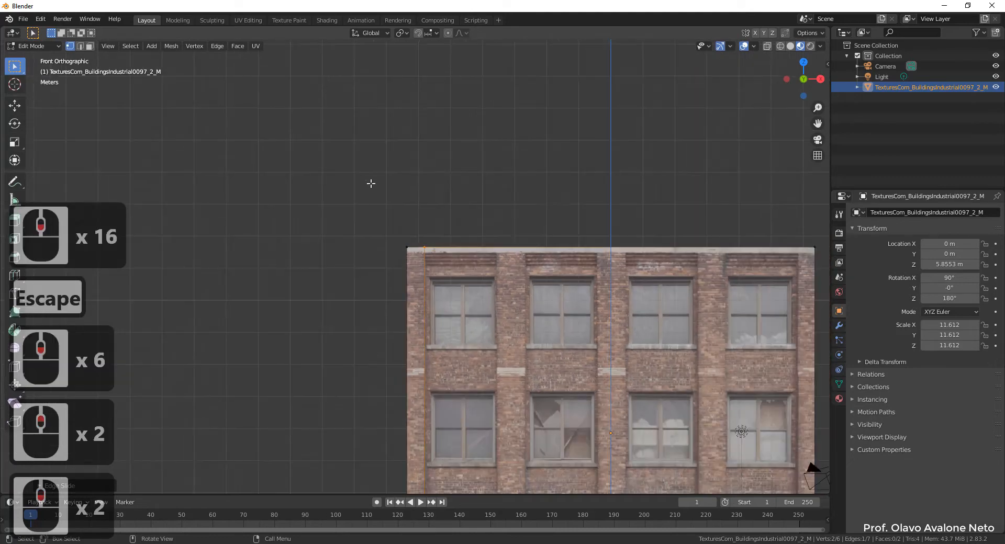
key(ctrl+r)
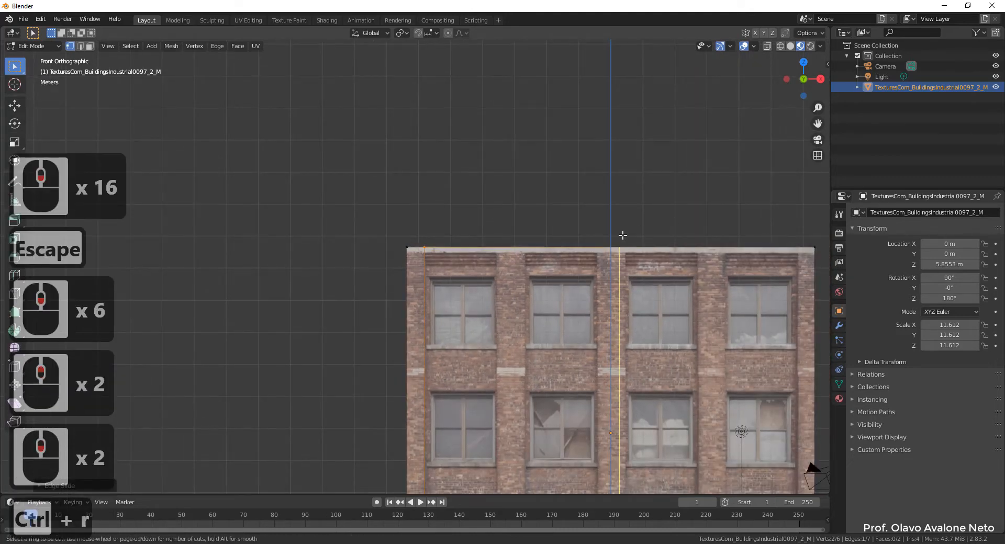
drag(619, 243, 503, 329)
scroll(501, 268, up, 2)
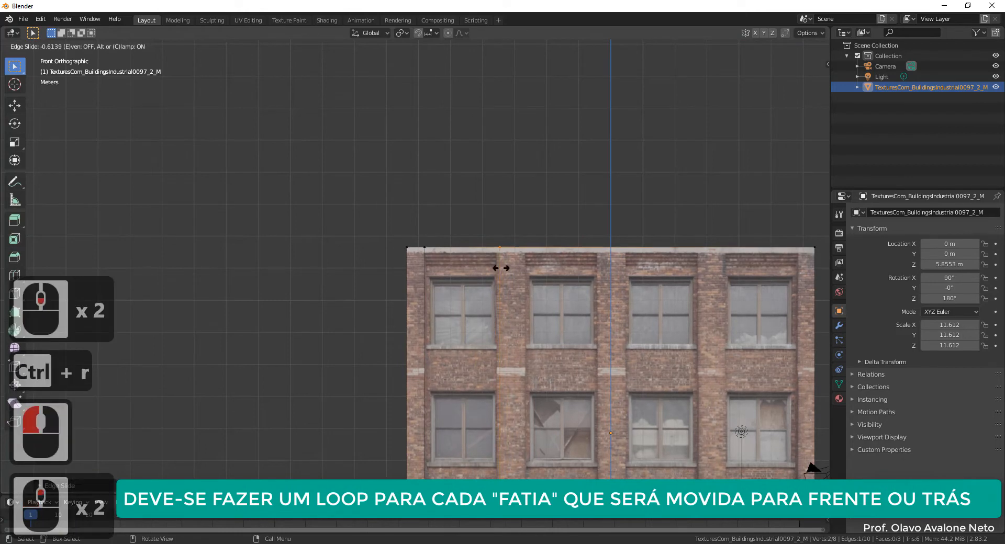
drag(498, 288, 496, 317)
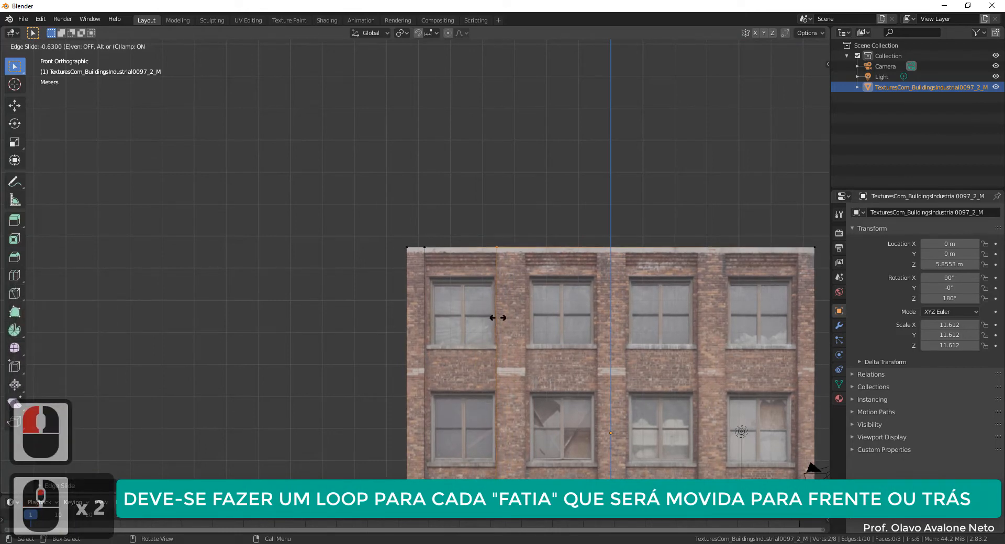
key(Escape)
key(g)
key(g)
click(345, 339)
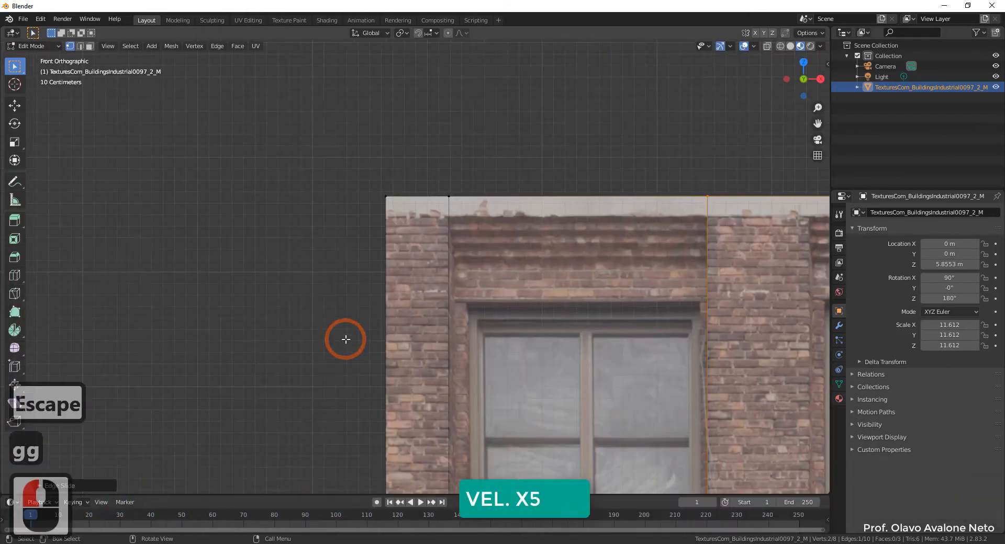
Add two vertical loop cuts, one on the left edge of the middle pillar and one on the left edge of the fourth pillar
scroll(498, 255, down, 9)
scroll(499, 255, up, 2)
shift+middle_drag(498, 255, 390, 215)
scroll(390, 215, up, 2)
key(ctrl+r)
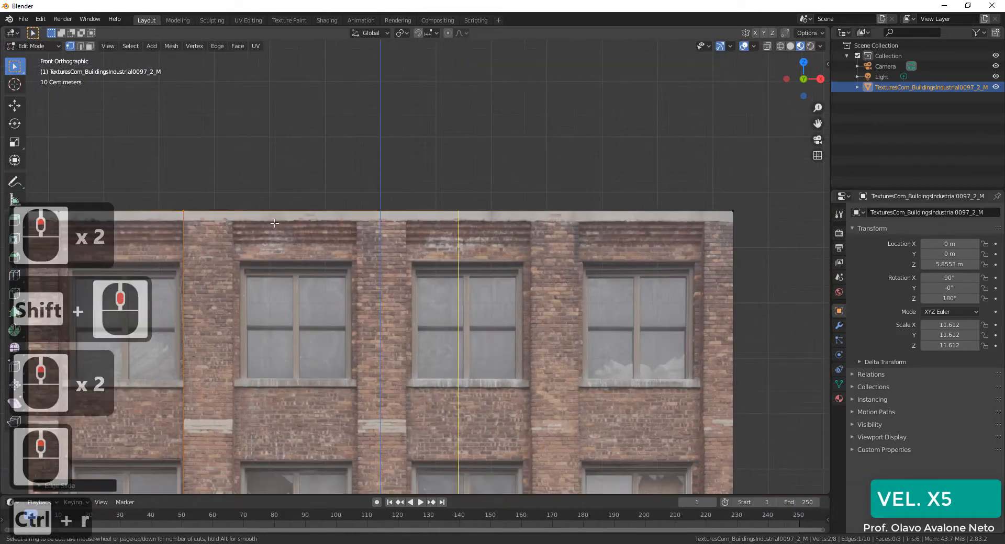
click(357, 276)
click(356, 277)
key(ctrl+r)
click(547, 230)
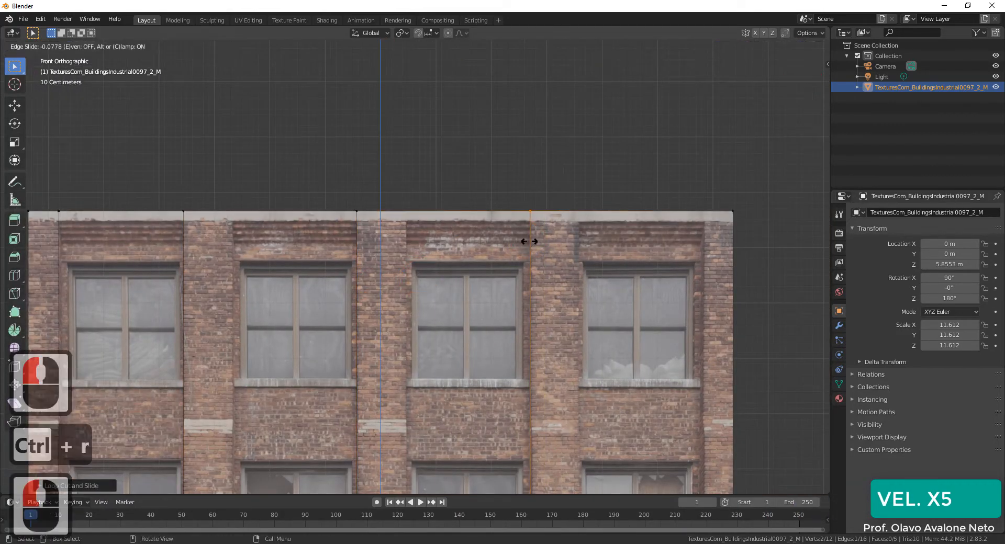
click(531, 238)
Add vertical loop cuts on the right edge of the fourth pillar and the inner edge of the rightmost pillar
key(ctrl+r)
click(581, 233)
click(579, 252)
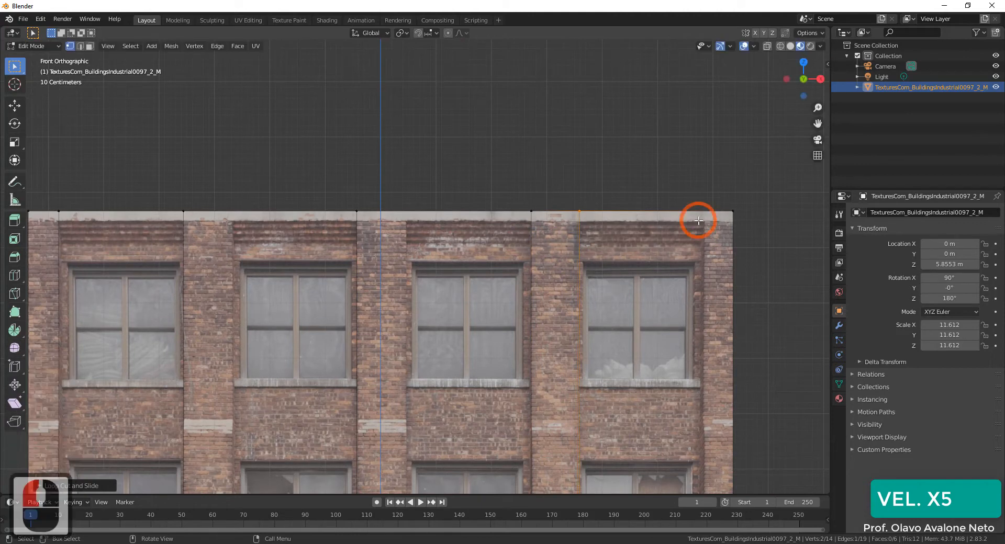
key(ctrl+r)
click(654, 262)
click(700, 287)
Add vertical loop cuts on the right edges of the middle pillar and the second pillar
key(ctrl+r)
click(434, 213)
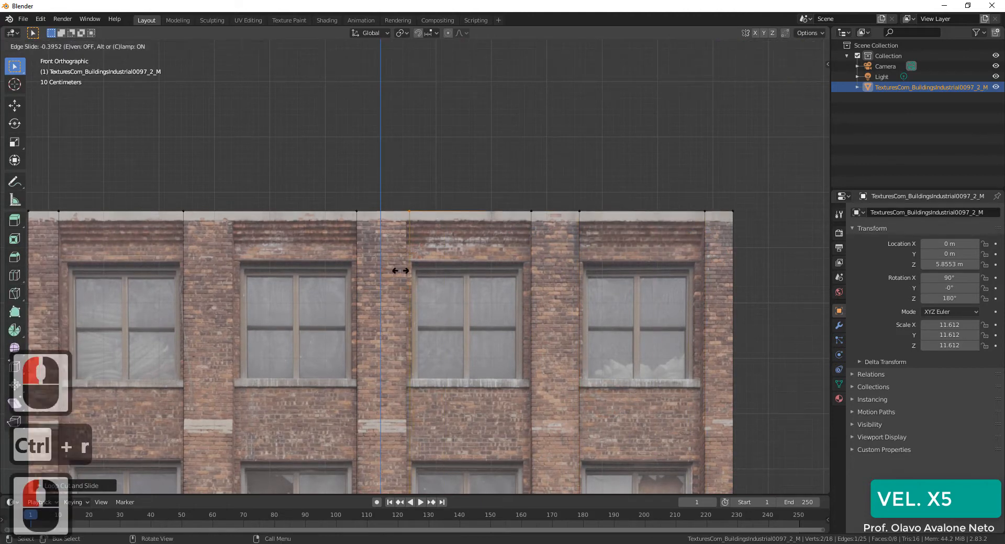
click(394, 275)
key(ctrl+r)
click(273, 223)
click(232, 236)
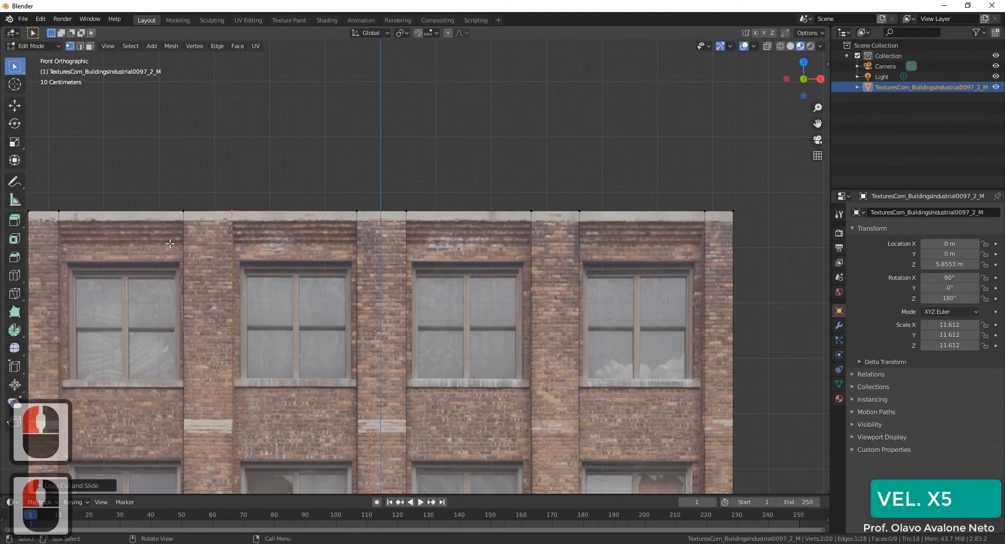
Add two vertical loop cuts along the left and right sides of the first window column's frames
scroll(453, 219, up, 5)
shift+middle_drag(170, 244, 477, 287)
key(ctrl+r)
click(410, 251)
click(273, 303)
key(ctrl+r)
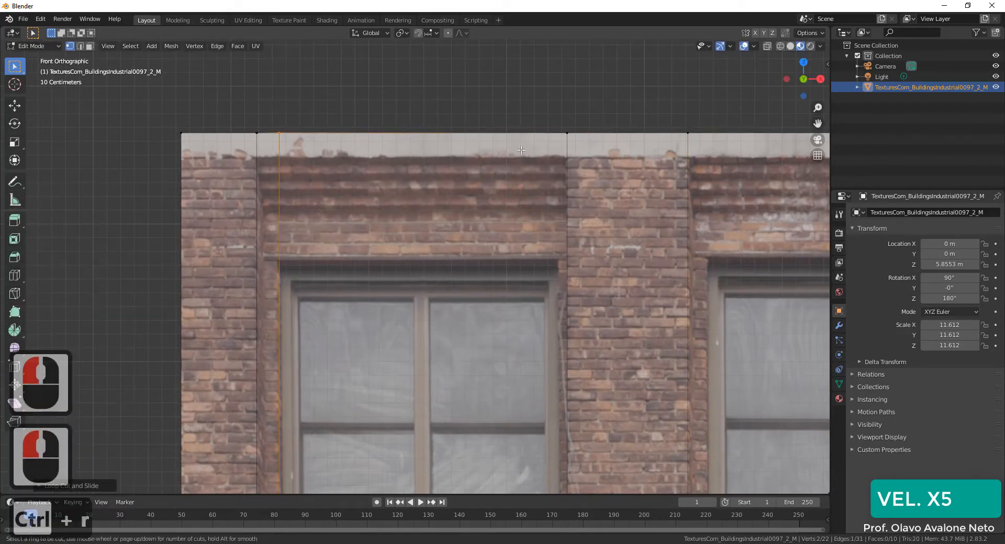
click(515, 142)
click(650, 325)
Add two vertical loop cuts along the left and right sides of the second window column's frames
scroll(316, 325, down, 7)
scroll(567, 169, up, 4)
shift+middle_drag(568, 169, 310, 152)
scroll(310, 152, up, 4)
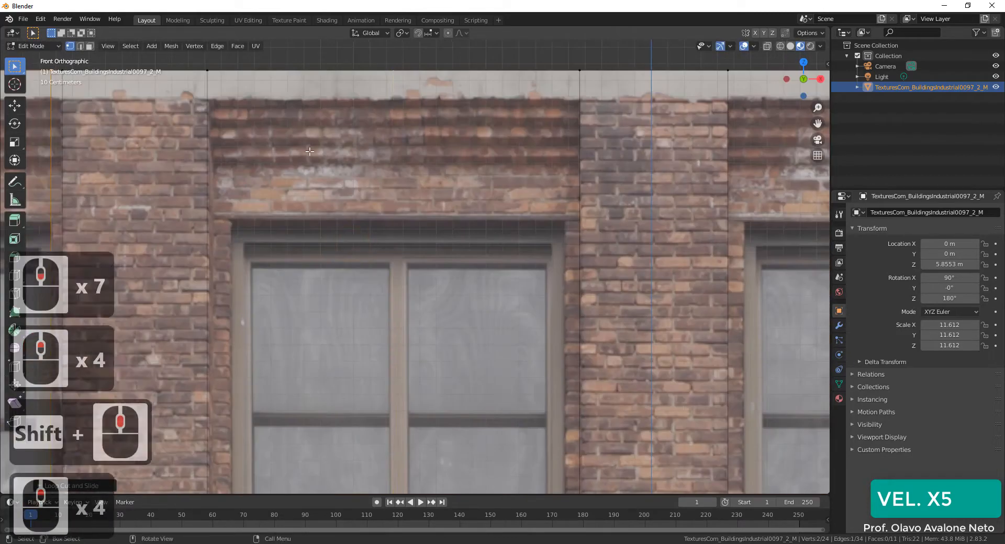
key(ctrl+r)
click(280, 73)
click(121, 152)
key(ctrl+r)
click(497, 74)
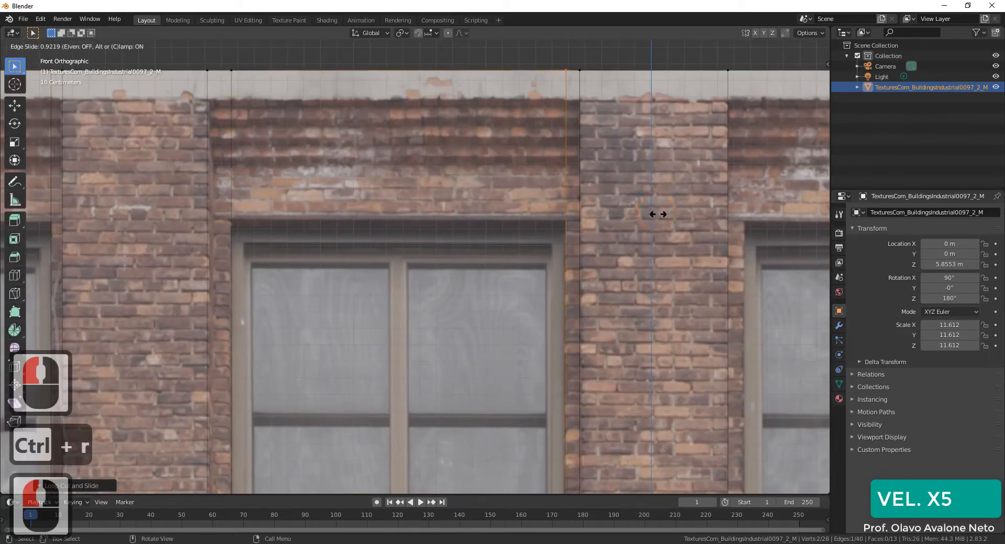
drag(658, 214, 657, 214)
Add two vertical loop cuts along the left and right sides of the third window column's frames
shift+middle_drag(657, 214, 157, 269)
key(ctrl+r)
drag(414, 137, 242, 319)
key(ctrl+r)
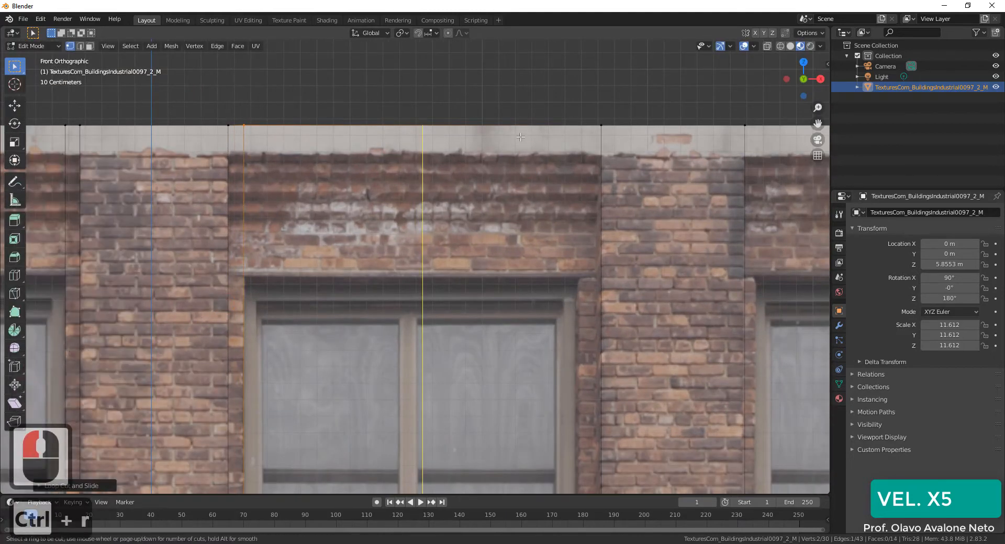
click(521, 137)
click(660, 195)
Add two vertical loop cuts along the right and left sides of the fourth window column's frames
shift+middle_drag(813, 200, 297, 193)
key(ctrl+r)
click(343, 194)
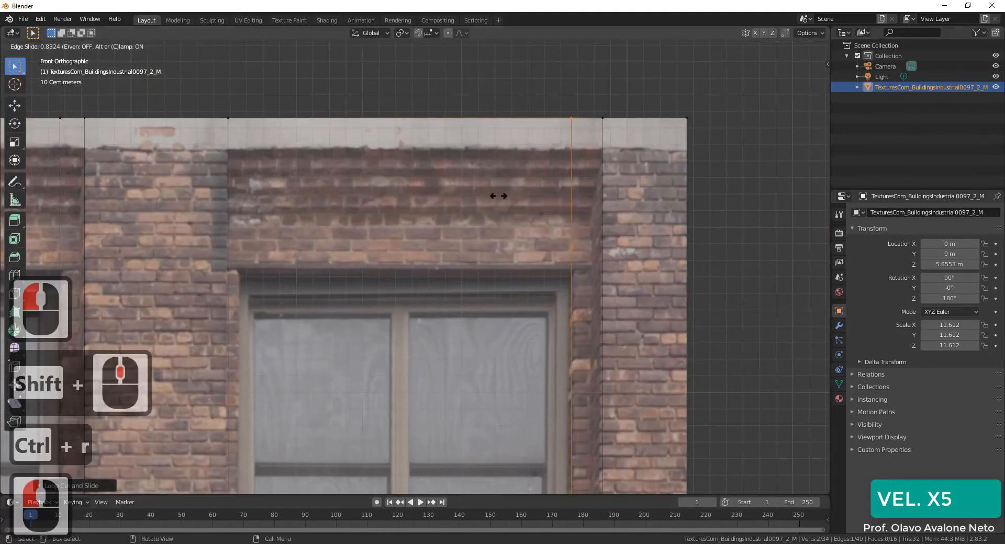
click(498, 196)
key(ctrl+r)
click(455, 129)
click(300, 183)
Add a horizontal loop cut across the facade along the top edge of the middle window row
scroll(300, 184, down, 5)
scroll(556, 134, up, 1)
scroll(556, 134, down, 3)
shift+middle_drag(251, 398, 554, 171)
scroll(489, 246, up, 1)
key(ctrl+r)
click(418, 307)
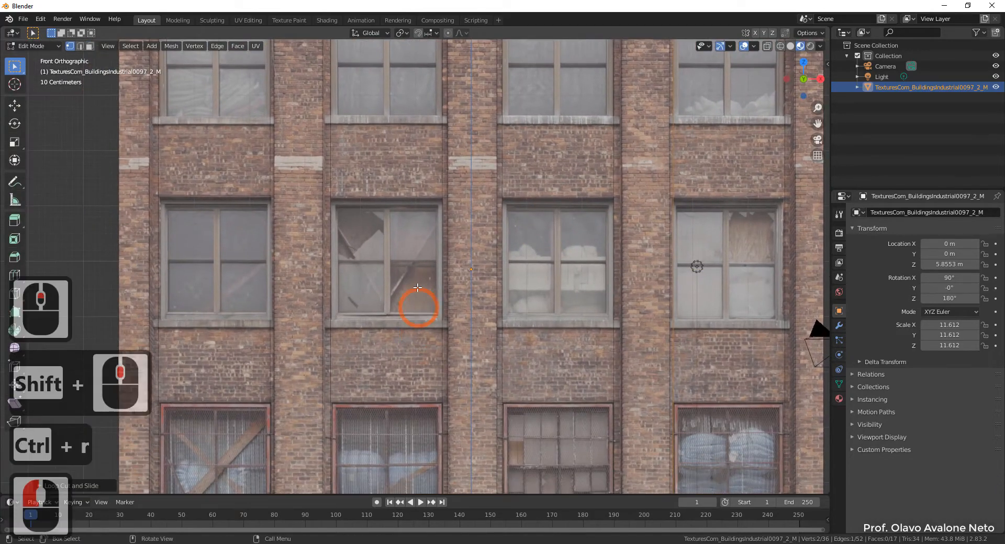
key(ctrl+r)
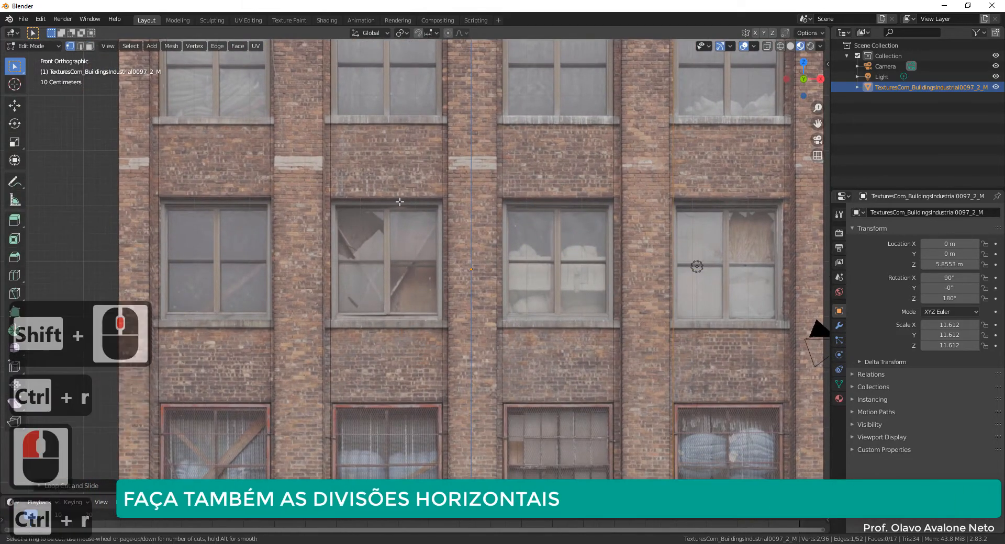
click(212, 262)
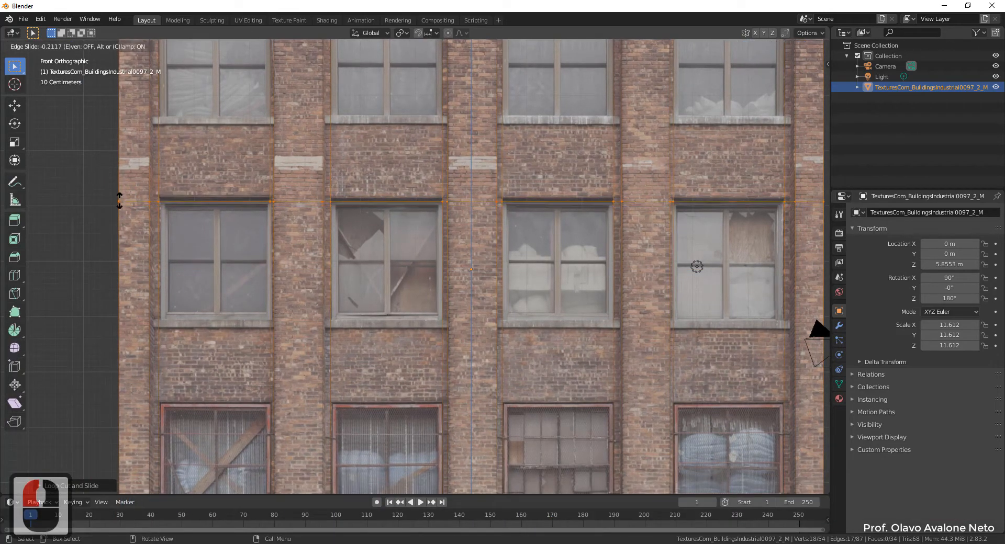
click(120, 197)
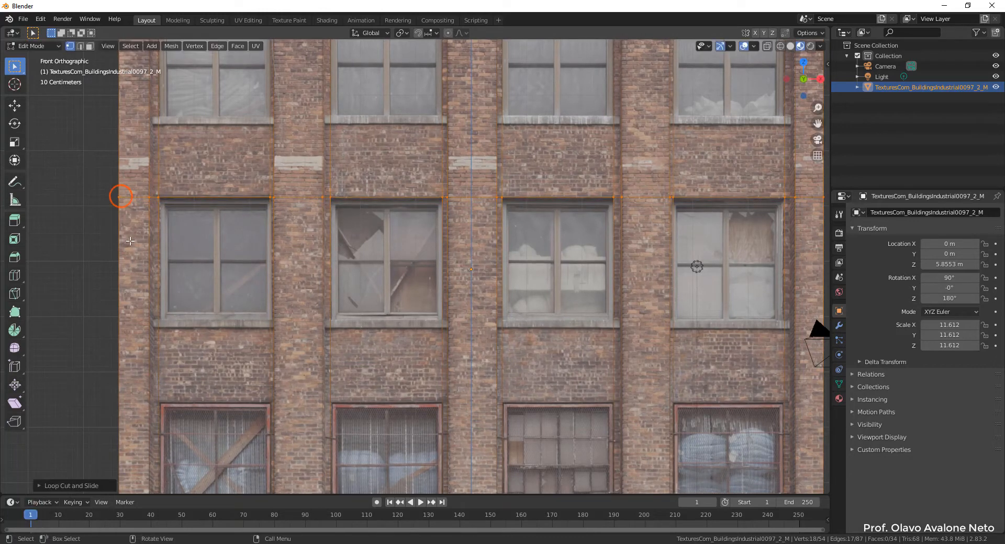
Add a horizontal loop cut along the underside of the middle window row's sills
key(ctrl+r)
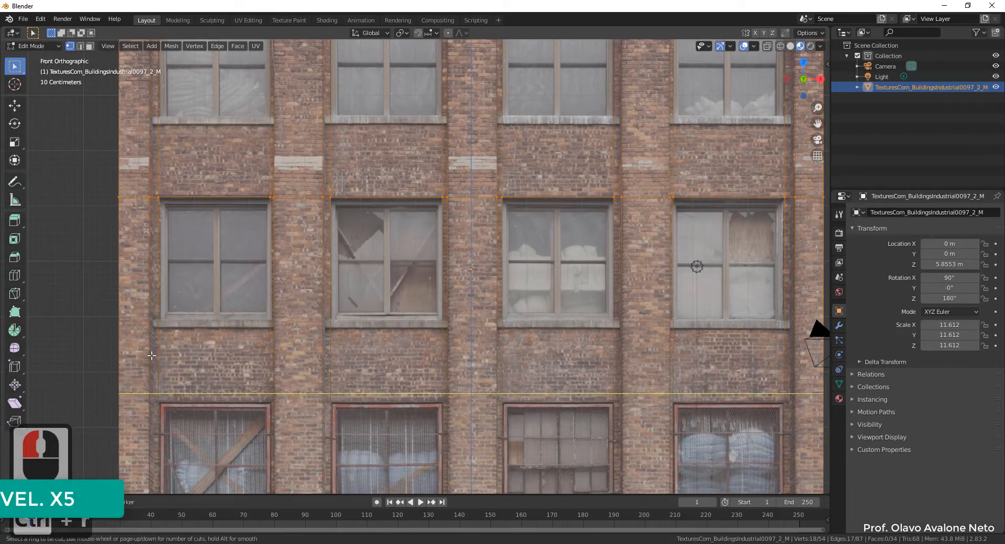
click(149, 348)
click(134, 288)
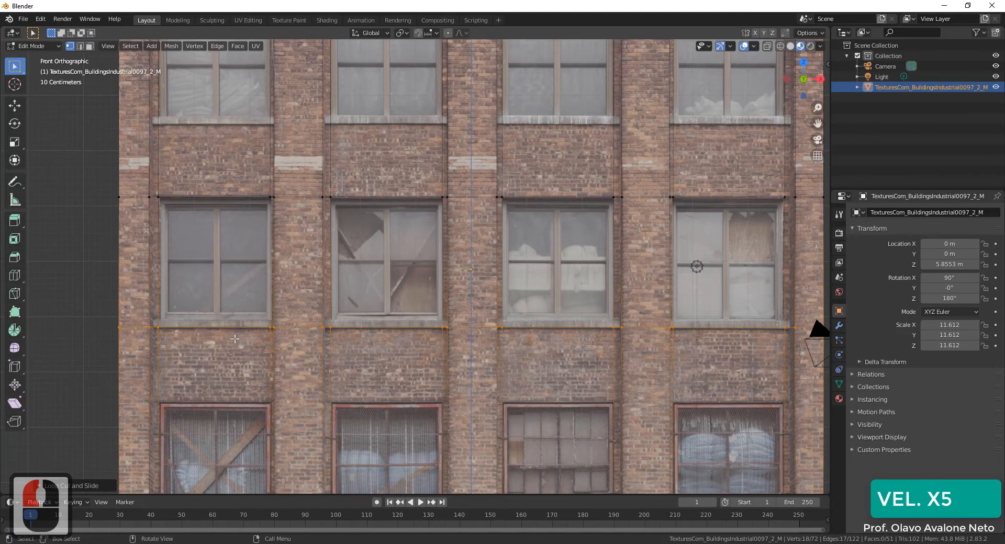
Add a horizontal loop cut along the underside of the top window row's sills
scroll(164, 391, down, 1)
shift+middle_drag(195, 236, 240, 426)
scroll(240, 426, up, 1)
key(ctrl+r)
click(181, 346)
click(182, 396)
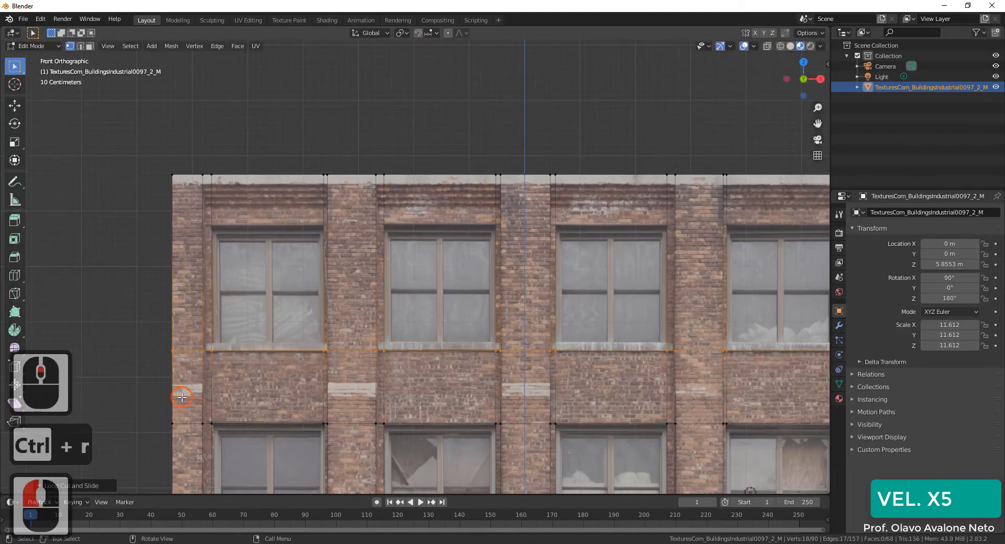
scroll(207, 366, up, 6)
shift+middle_drag(607, 193, 689, 114)
key(ctrl+r)
scroll(255, 245, down, 4)
scroll(255, 245, down, 7)
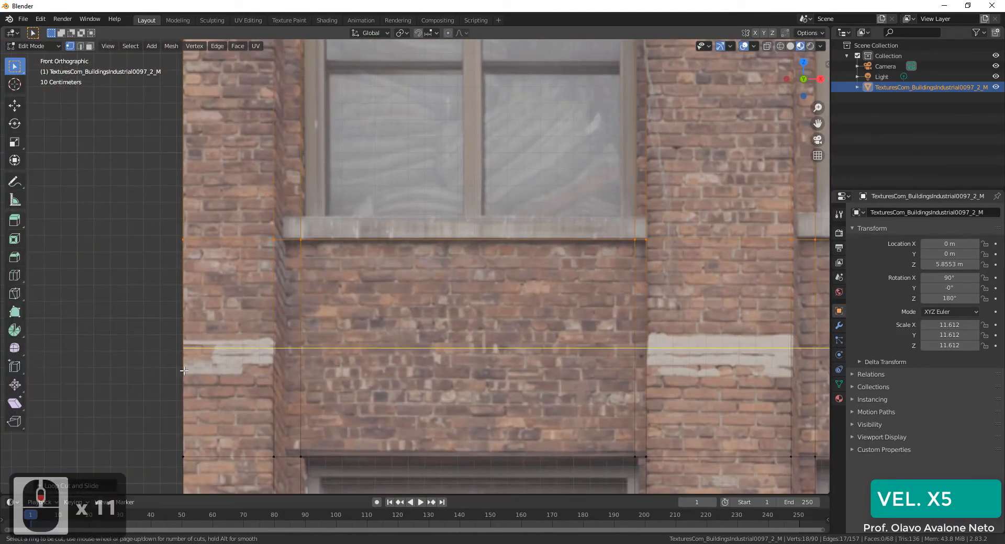
key(Escape)
Add two horizontal loop cuts on the top window row, one along the sills' upper edge and one above the windows
scroll(128, 209, down, 3)
scroll(272, 318, up, 2)
shift+middle_drag(127, 208, 483, 337)
key(ctrl+r)
click(445, 486)
key(ctrl+r)
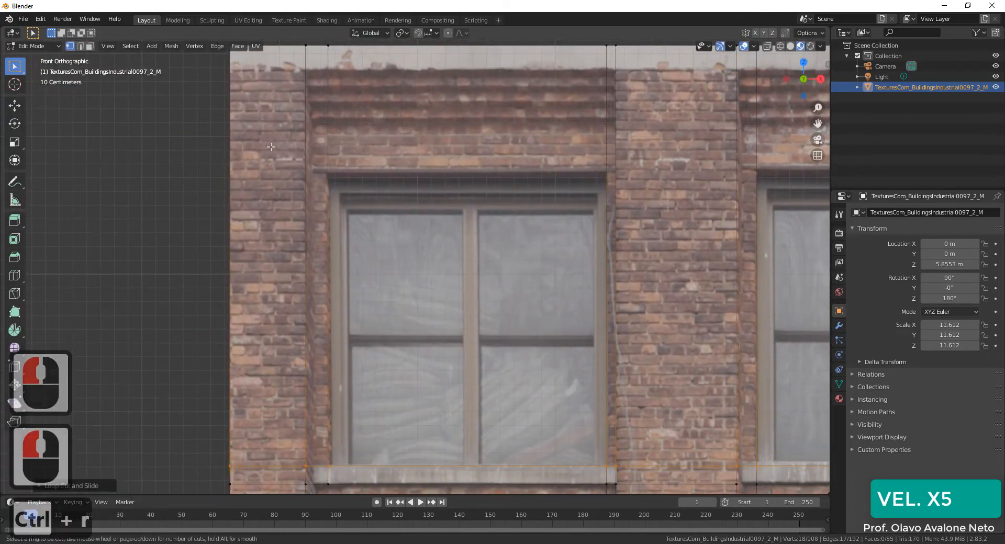
click(230, 236)
click(230, 154)
Add a horizontal loop cut along the lower edge of the light stone band at the roofline
shift+middle_drag(298, 85, 312, 264)
scroll(312, 264, up, 1)
key(ctrl+r)
click(308, 252)
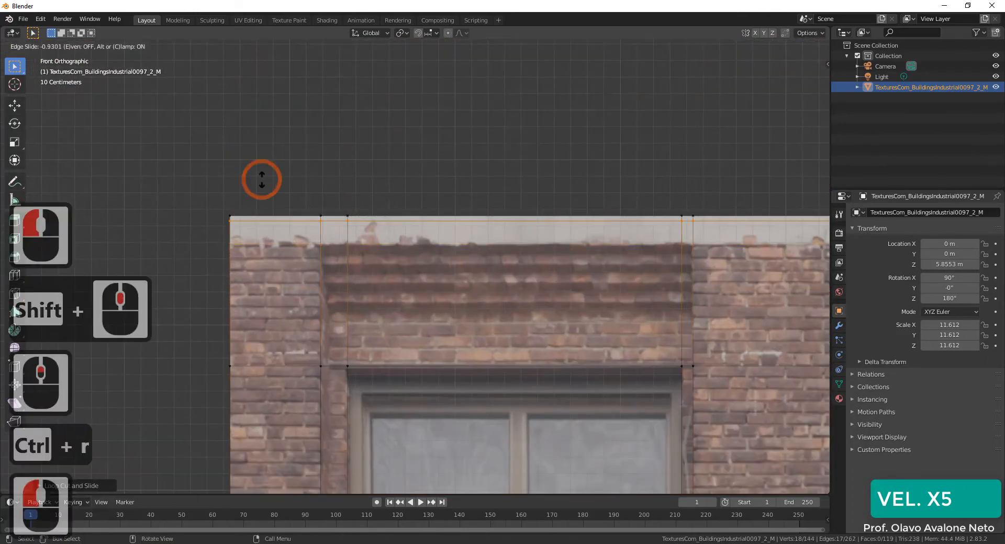
click(220, 206)
Add three horizontal loop cuts along the stepped brick courses beneath the stone band
scroll(650, 282, down, 4)
scroll(650, 282, up, 2)
scroll(356, 269, up, 1)
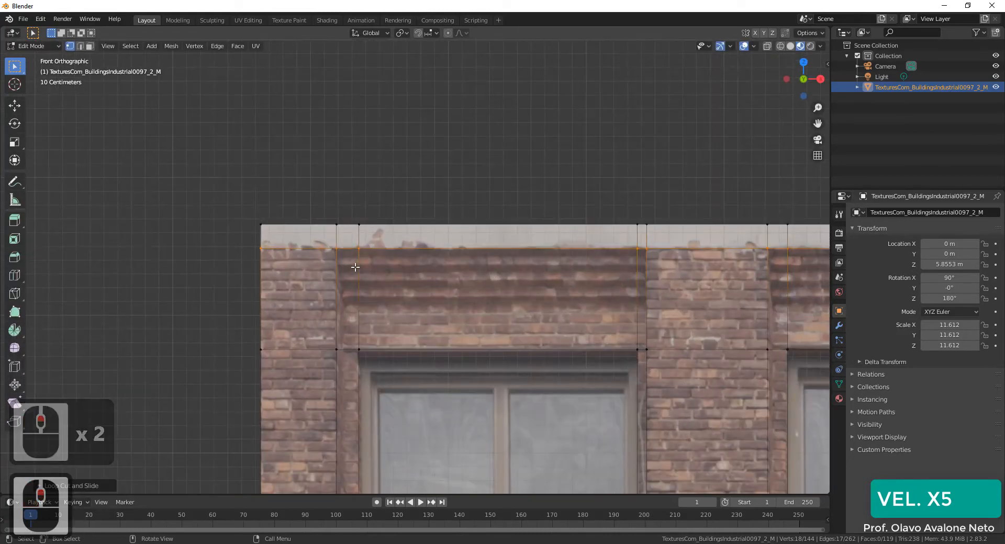
key(ctrl+r)
click(328, 304)
click(318, 276)
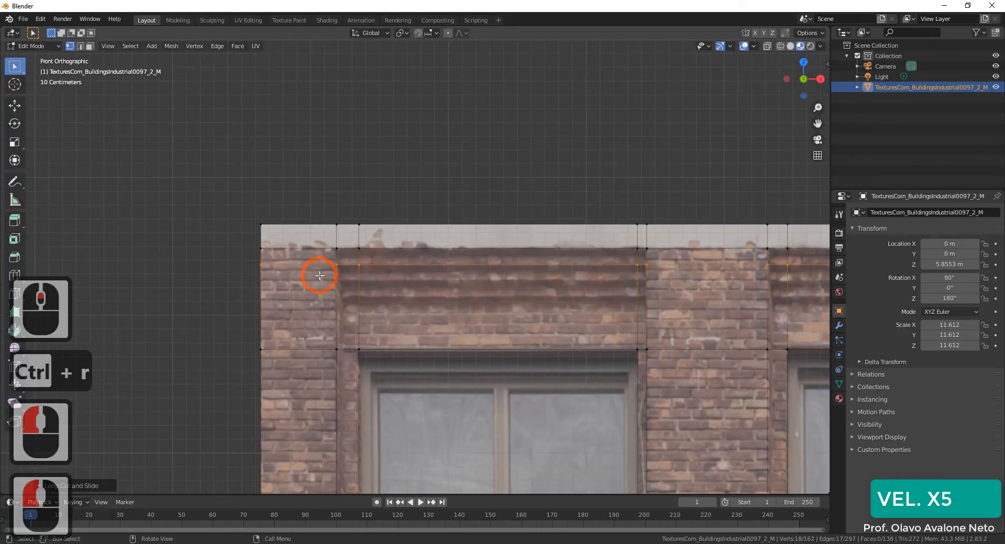
key(ctrl+r)
click(272, 313)
click(265, 287)
key(ctrl+r)
click(285, 319)
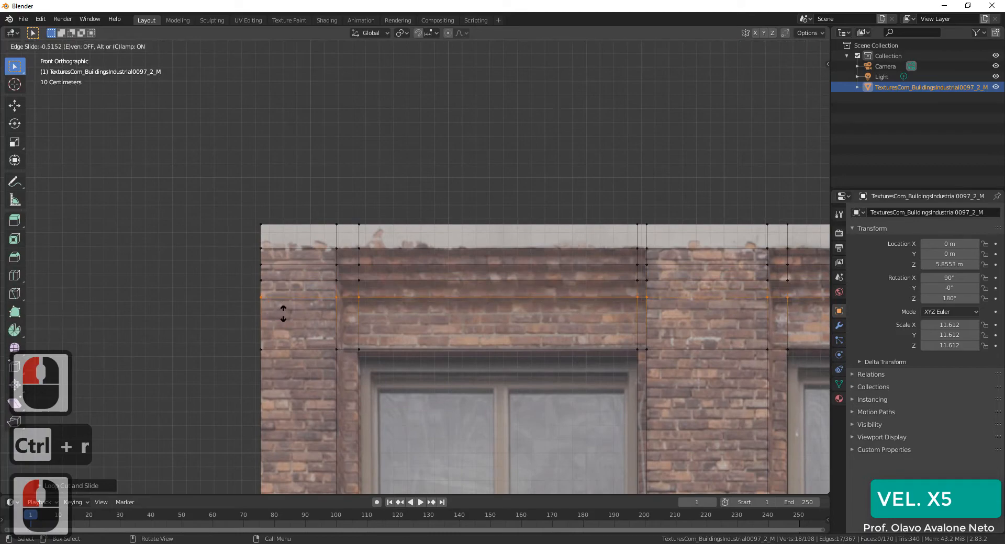
click(283, 313)
Add a horizontal loop cut along the upper edge of the middle window row's sills
scroll(724, 439, down, 9)
scroll(337, 466, up, 4)
shift+middle_drag(336, 467, 255, 335)
scroll(255, 336, up, 3)
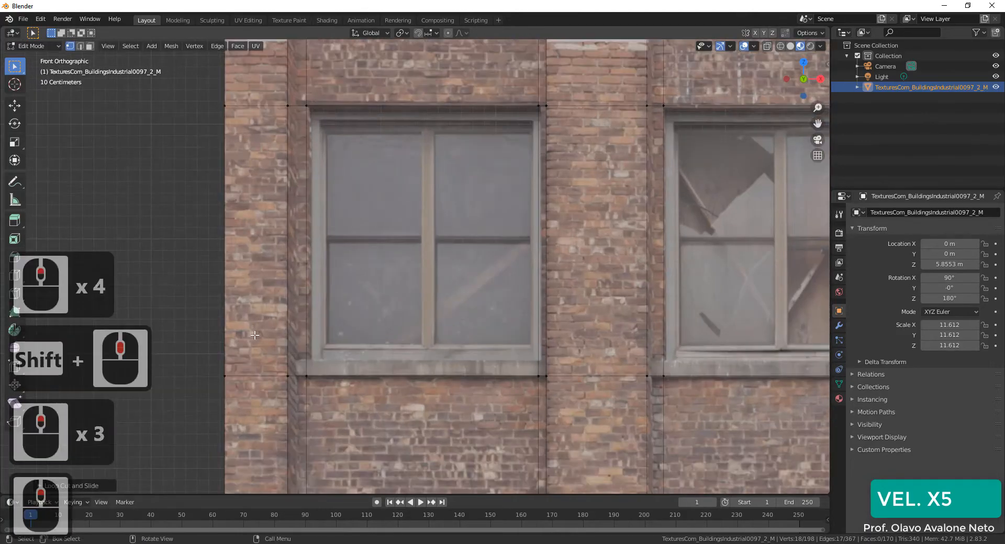
key(ctrl+r)
click(254, 343)
click(251, 471)
Add two horizontal loop cuts along the lower and upper edges of the bottom window row's sills
shift+middle_drag(370, 275, 272, 199)
scroll(236, 335, down, 2)
key(ctrl+r)
click(225, 293)
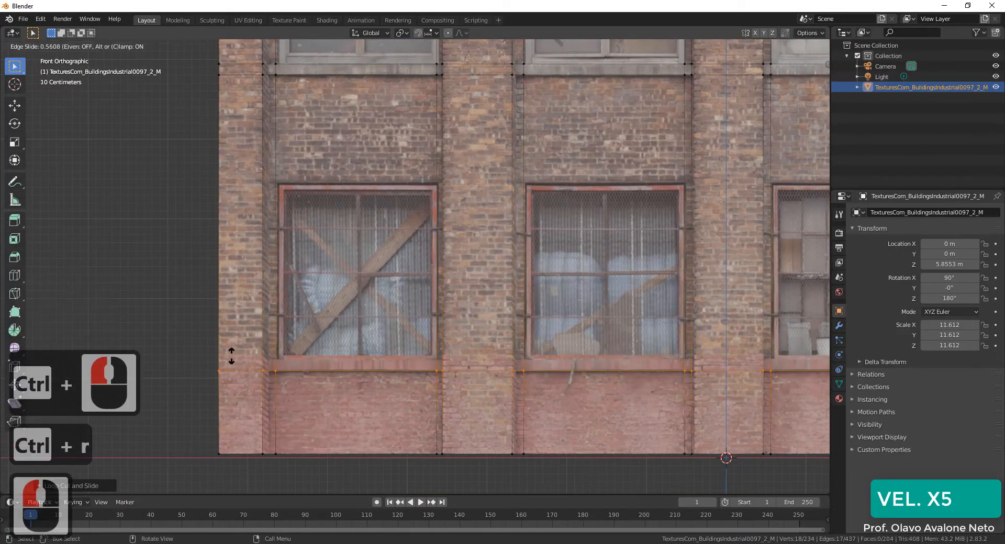
click(231, 358)
key(ctrl+r)
click(238, 432)
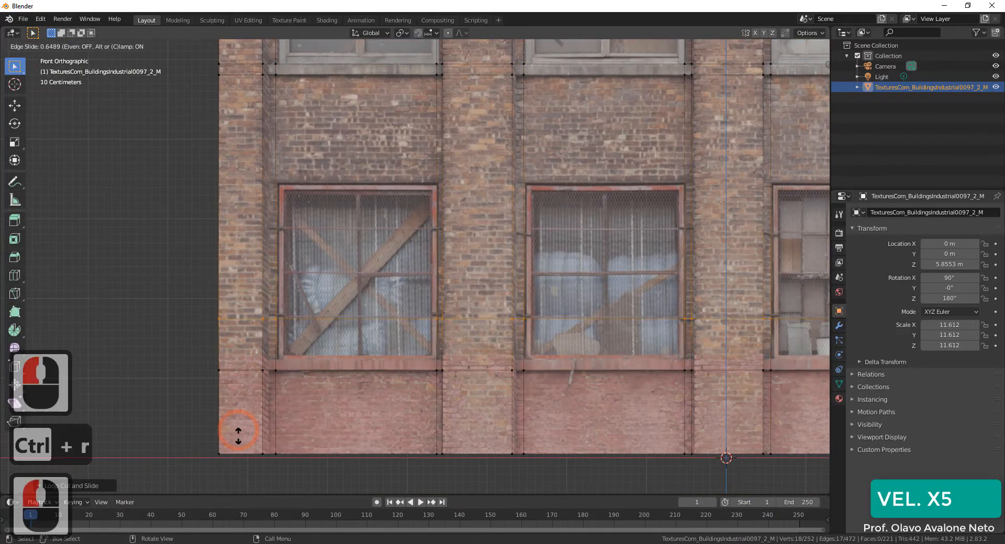
Add a horizontal loop cut along the top edge of the bottom window row
key(ctrl+r)
click(244, 181)
click(236, 160)
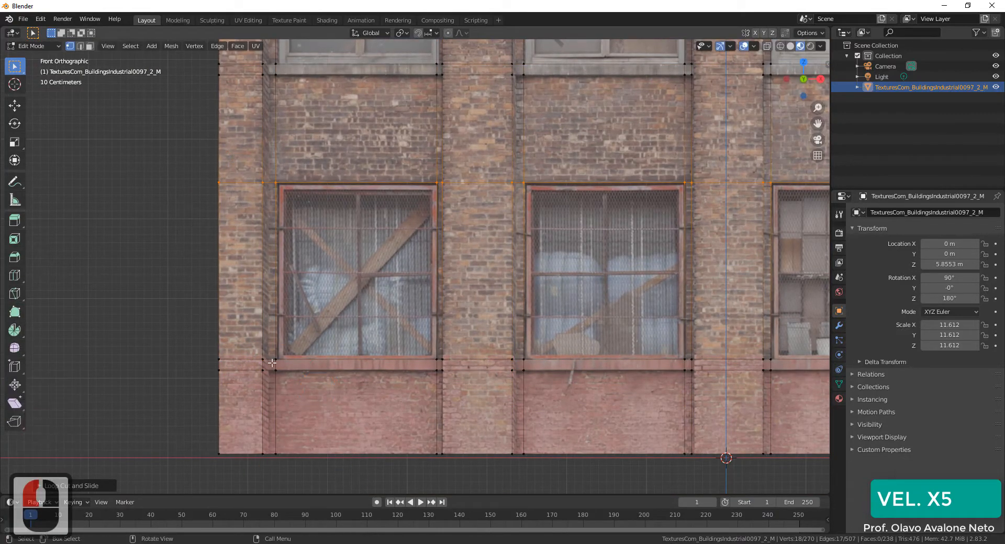
Add four vertical loop cuts in the first window column, along the inner frame sides and both edges of the central mullion
scroll(190, 273, up, 3)
shift+middle_drag(400, 164, 240, 379)
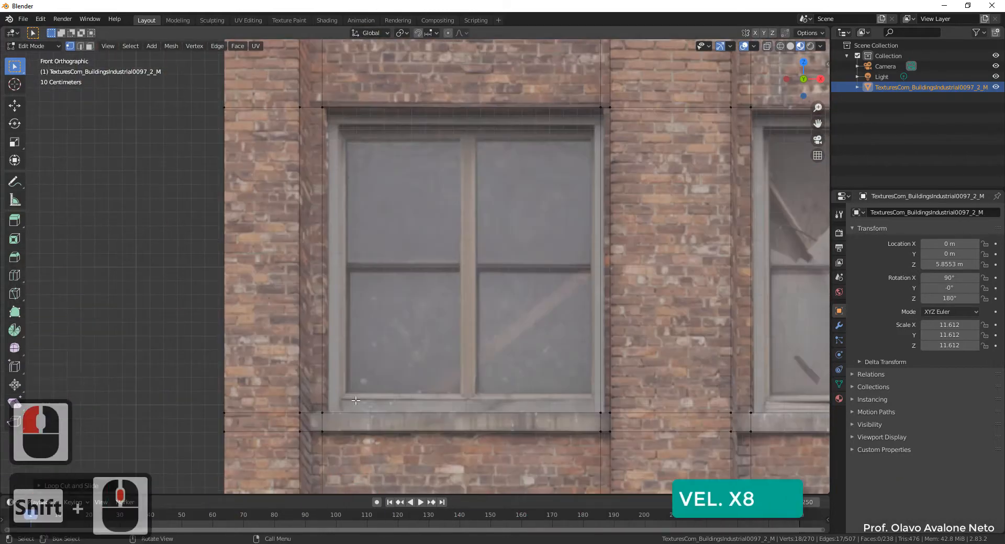
key(ctrl+r)
click(241, 379)
key(ctrl+r)
click(461, 366)
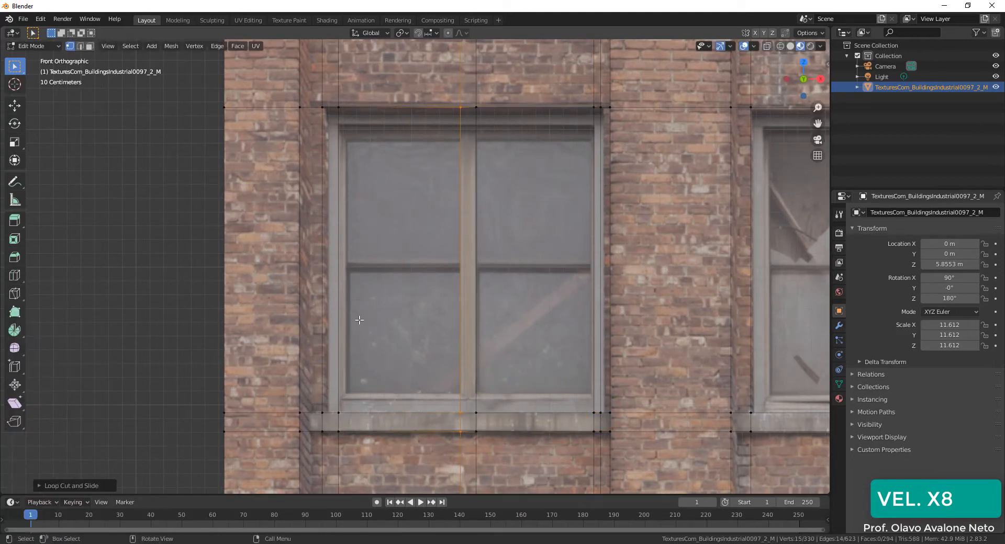
Add four vertical loop cuts in the second window column, along the inner frame sides and both edges of the central mullion
scroll(216, 350, down, 5)
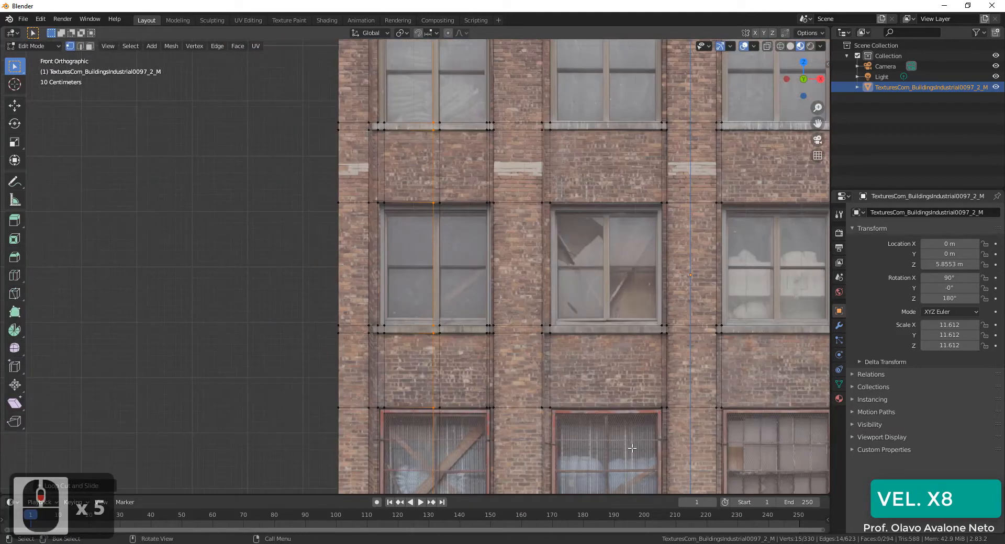
shift+middle_drag(216, 350, 319, 409)
scroll(690, 321, up, 5)
scroll(419, 314, up, 3)
key(ctrl+r)
drag(319, 409, 438, 427)
click(382, 417)
right_click(628, 408)
scroll(628, 408, down, 2)
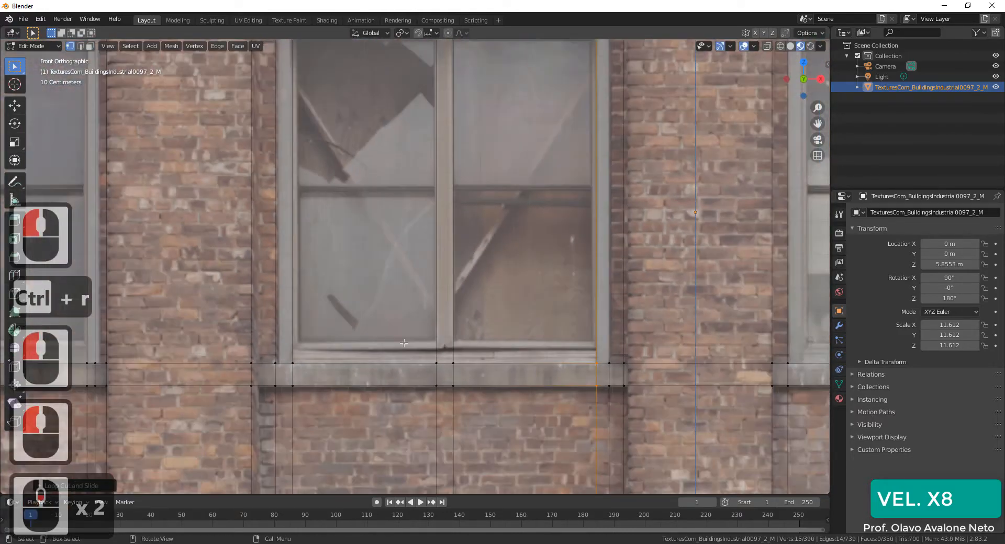
Add four vertical loop cuts in the third window column, along the inner frame sides and both edges of the central mullion
scroll(628, 408, down, 3)
shift+middle_drag(628, 408, 432, 270)
scroll(431, 270, up, 4)
key(ctrl+r)
click(478, 285)
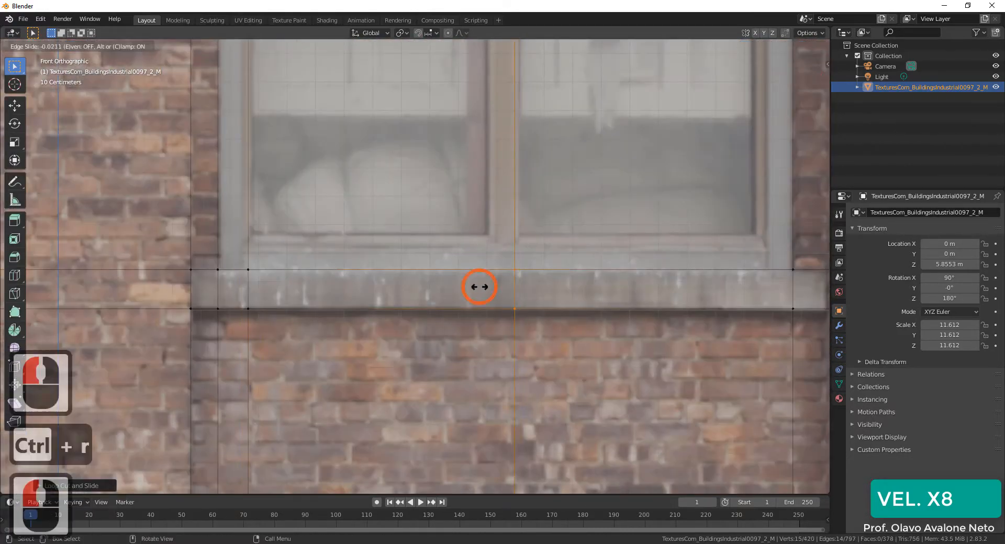
click(619, 287)
Add four vertical loop cuts in the fourth window column, along the inner frame sides and both edges of the central mullion
scroll(499, 365, down, 5)
scroll(500, 365, down, 2)
shift+middle_drag(499, 365, 335, 309)
scroll(523, 291, up, 7)
key(ctrl+r)
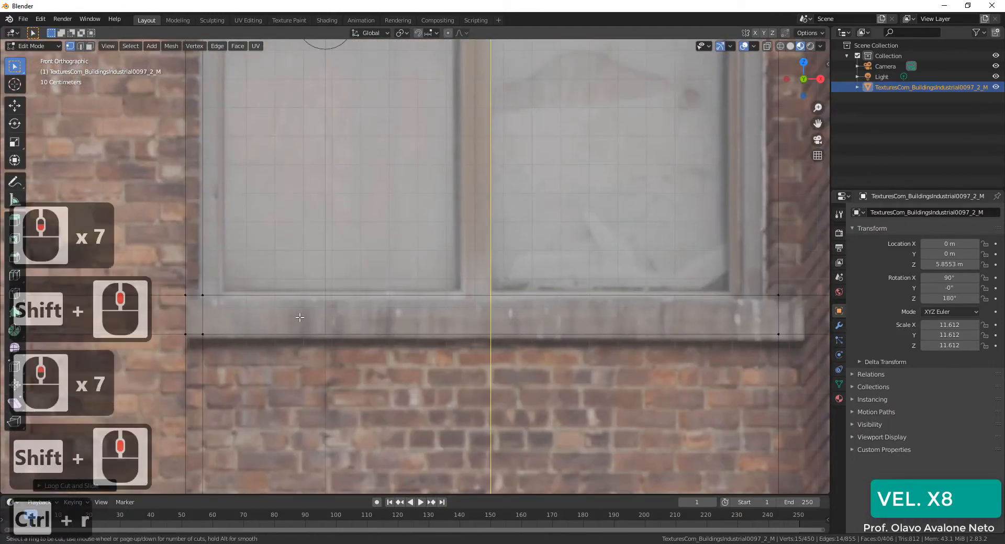
click(335, 309)
click(332, 307)
key(ctrl+r)
click(448, 314)
click(743, 321)
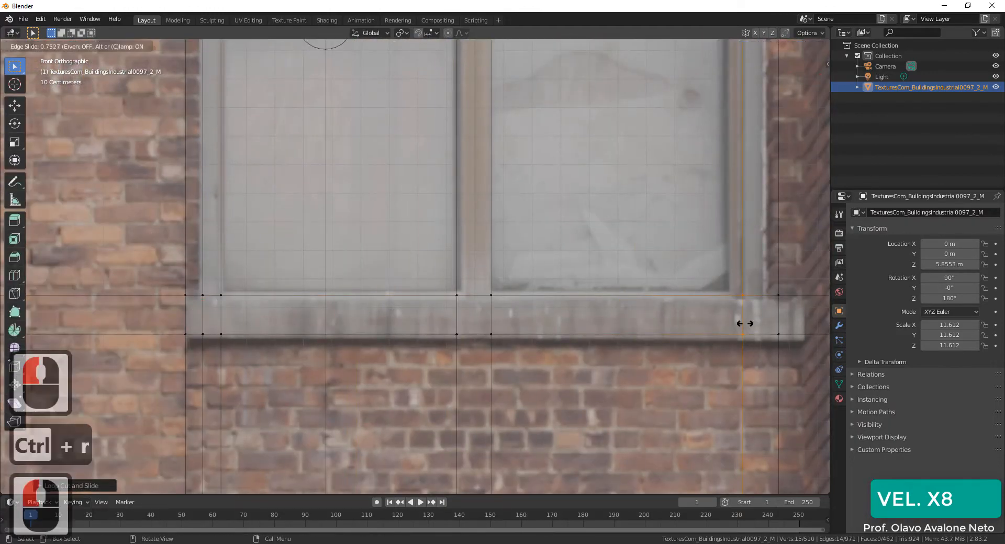
Add horizontal loop cuts on the top window row along the upper frame and both edges of the middle rail
scroll(465, 274, down, 7)
scroll(338, 228, up, 8)
shift+middle_drag(338, 228, 254, 165)
scroll(254, 165, up, 2)
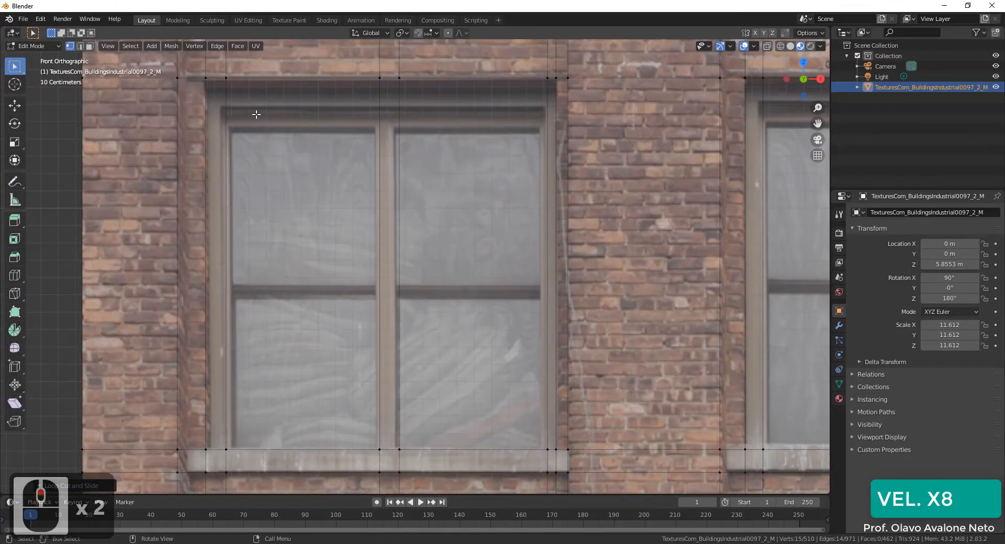
key(ctrl+r)
click(118, 247)
click(138, 345)
key(ctrl+r)
click(136, 362)
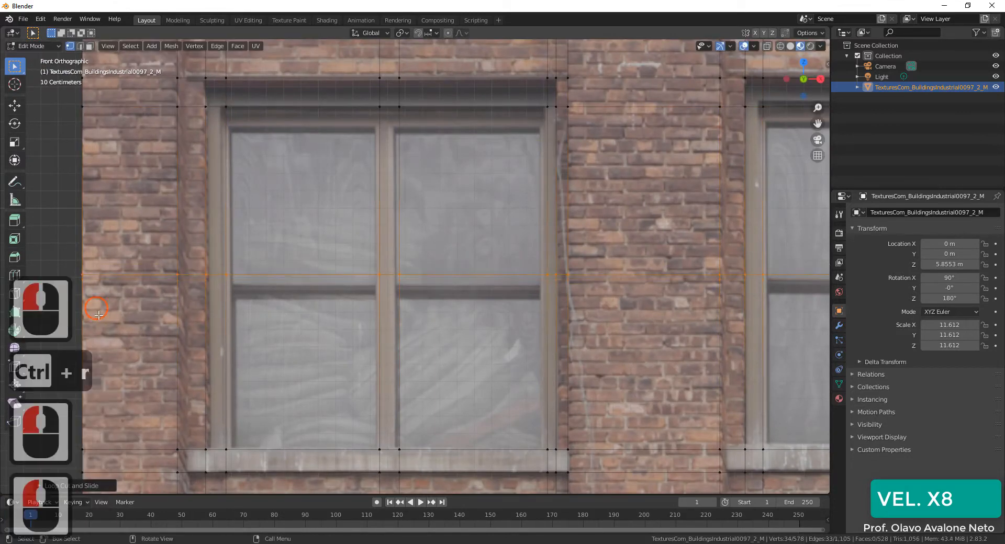
click(108, 233)
Add horizontal loop cuts on the middle window row along the upper frame, both middle rail edges and the lower frame
scroll(107, 234, down, 4)
shift+middle_drag(108, 234, 343, 199)
scroll(343, 199, up, 3)
key(ctrl+r)
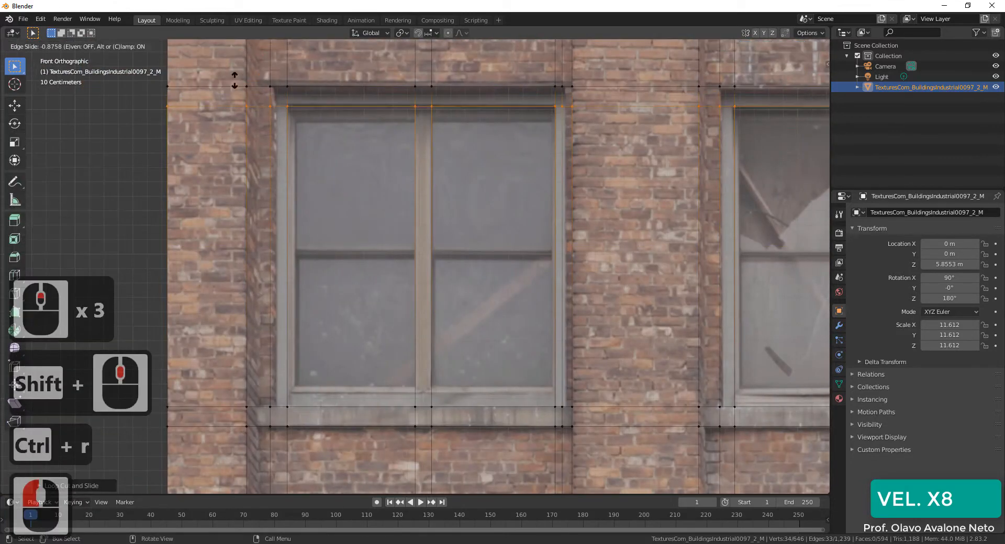
click(187, 287)
click(187, 218)
key(ctrl+r)
click(253, 253)
click(254, 254)
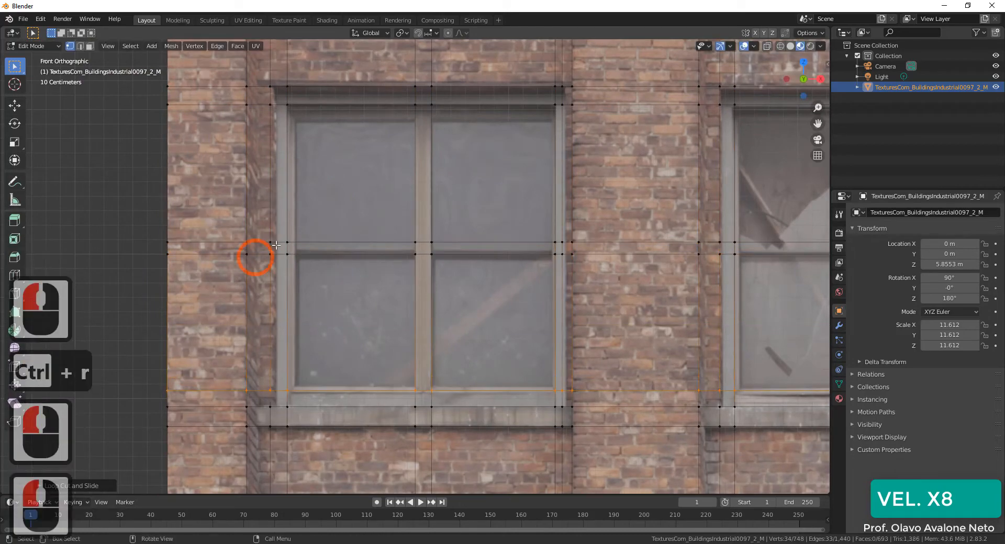
Inspect the subdivided facade from an angle, return to the front view and examine the first top-row window up close
shift+middle_drag(253, 253, 367, 293)
scroll(565, 347, down, 4)
middle_drag(566, 347, 250, 231)
click(806, 72)
shift+middle_drag(471, 262, 522, 321)
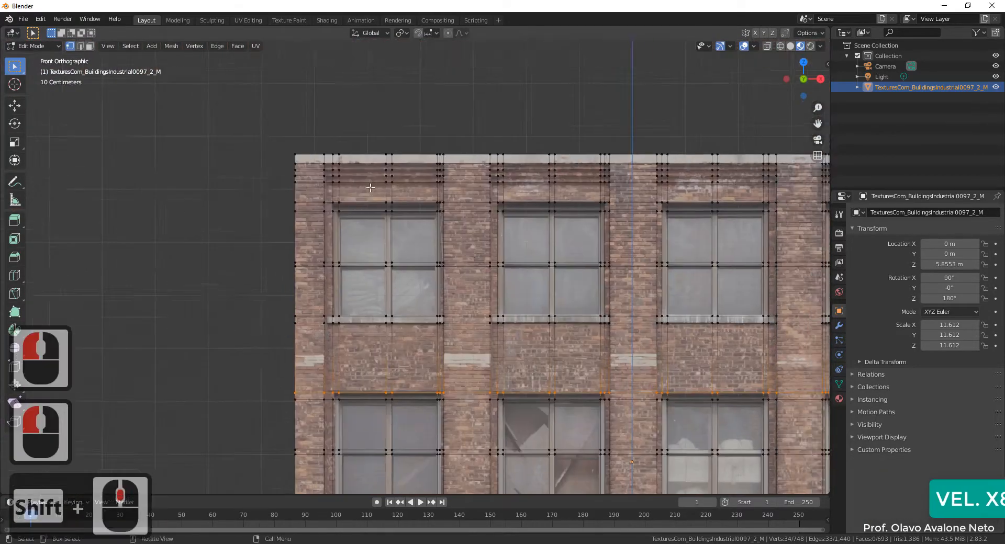
scroll(522, 322, up, 5)
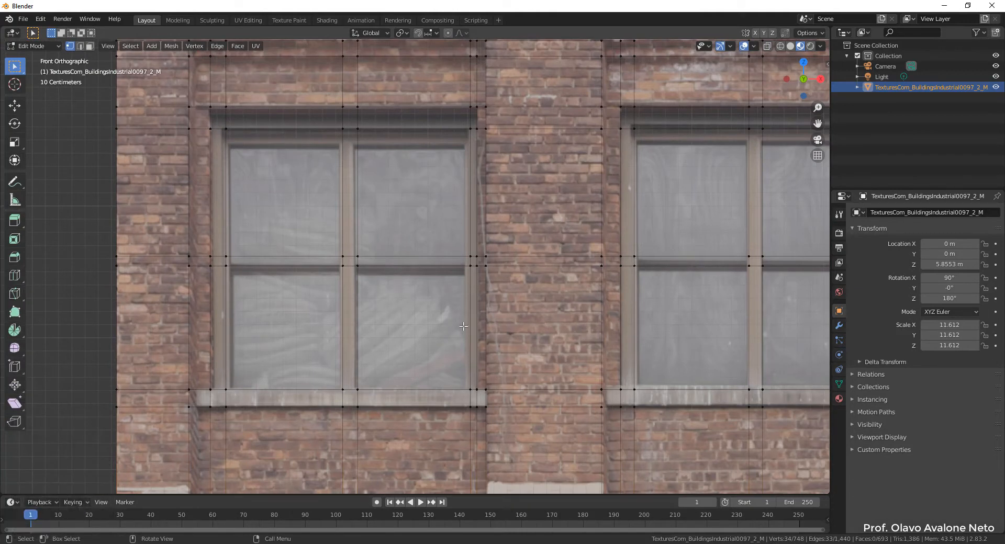
scroll(482, 327, up, 3)
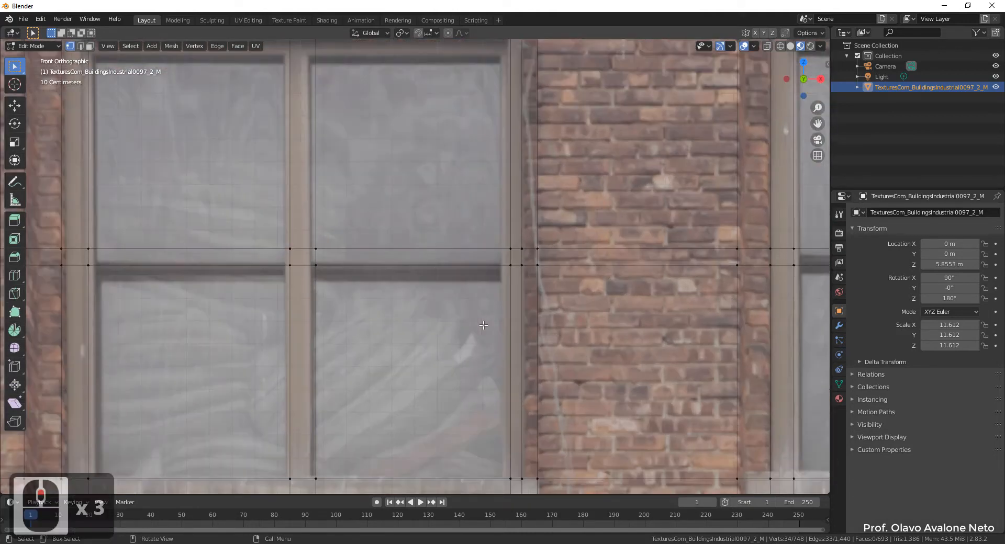
In edge select mode, select the whole vertical edge loop on the right frame of the first window column and edge-slide it
click(81, 46)
click(509, 312)
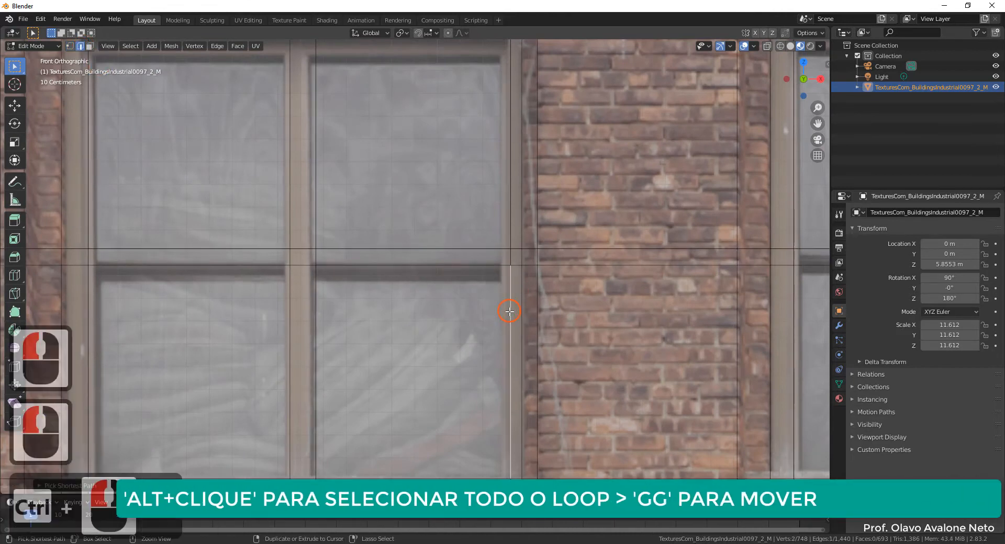
ctrl+click(509, 312)
alt+click(509, 312)
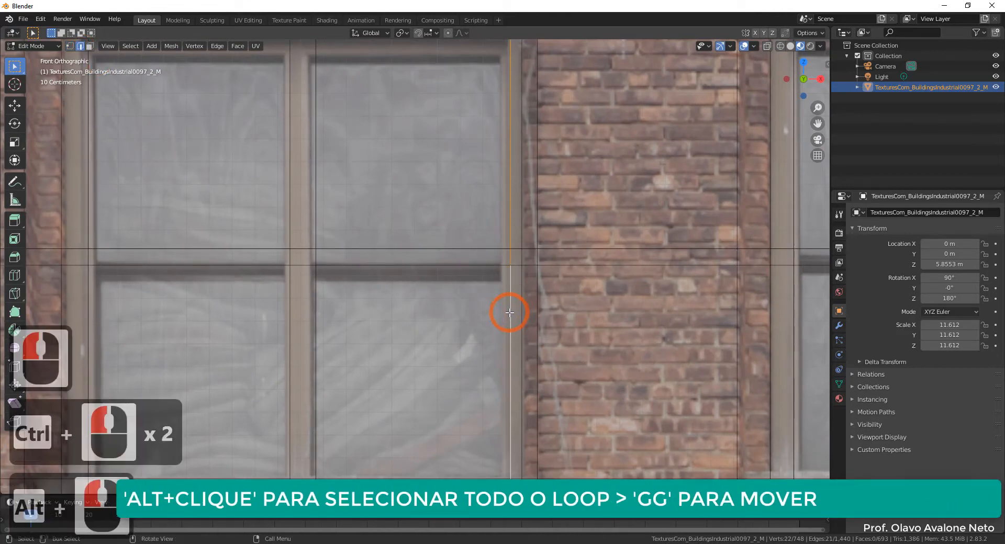
key(g)
key(g)
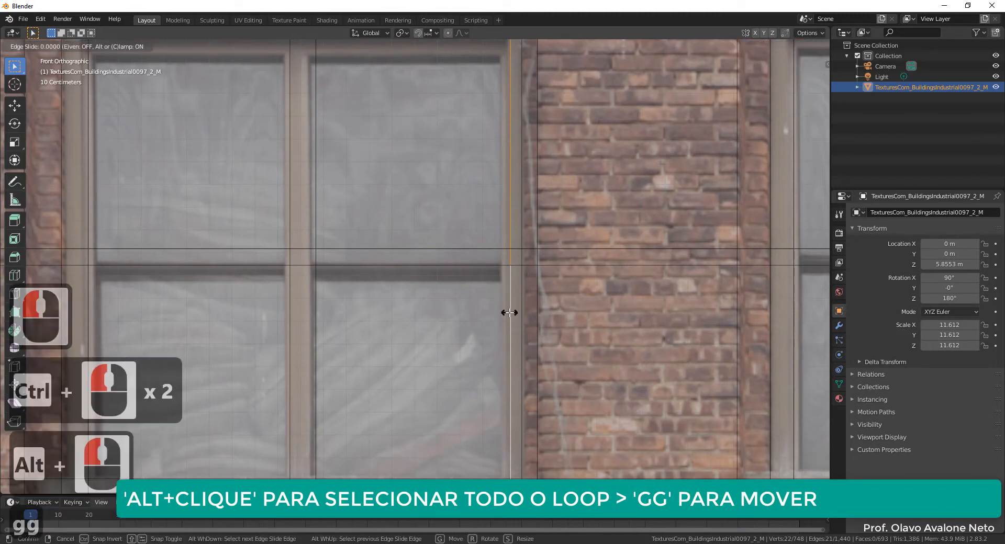
click(509, 313)
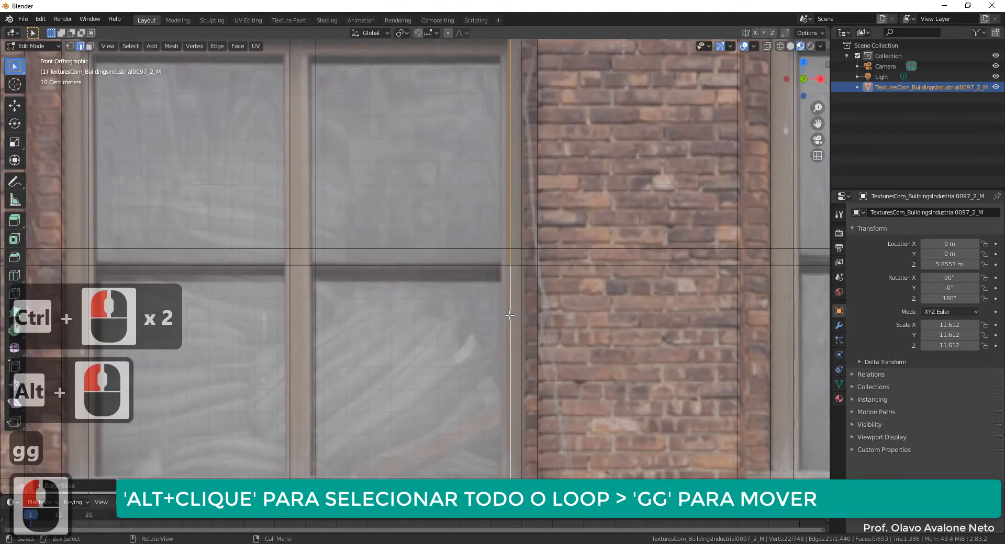
Edge-slide the selected vertical loop on the first window column's right frame inward to the edge of the glass
key(g)
key(g)
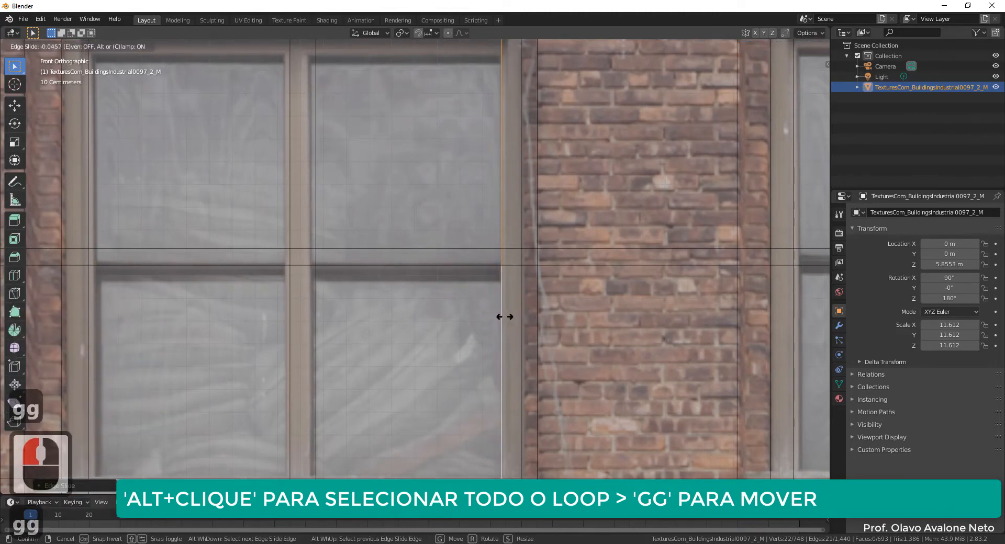
click(503, 316)
Select the vertical edge loop on the fourth window column's left frame and edge-slide it to the glass edge
scroll(499, 325, down, 6)
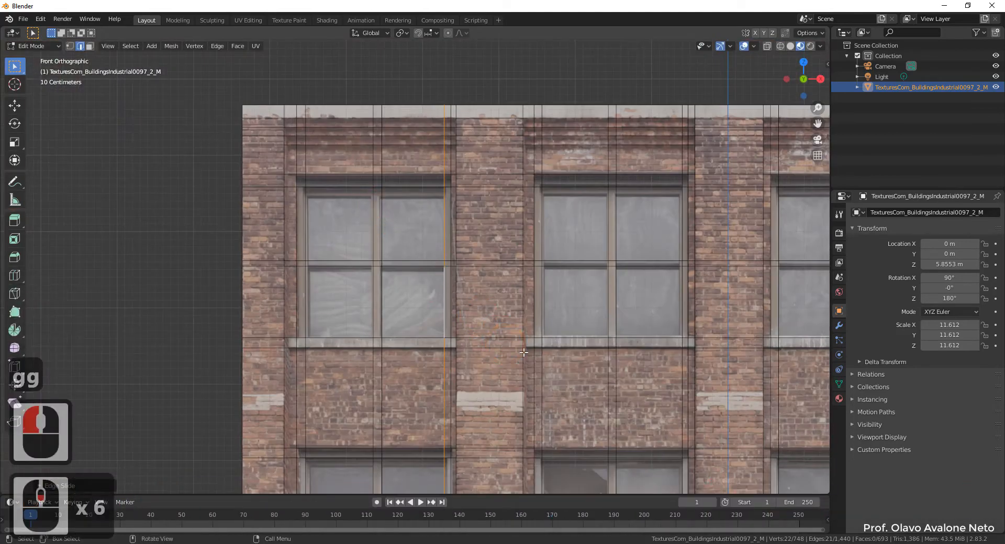
scroll(710, 336, up, 3)
scroll(710, 336, up, 1)
shift+middle_drag(716, 341, 308, 280)
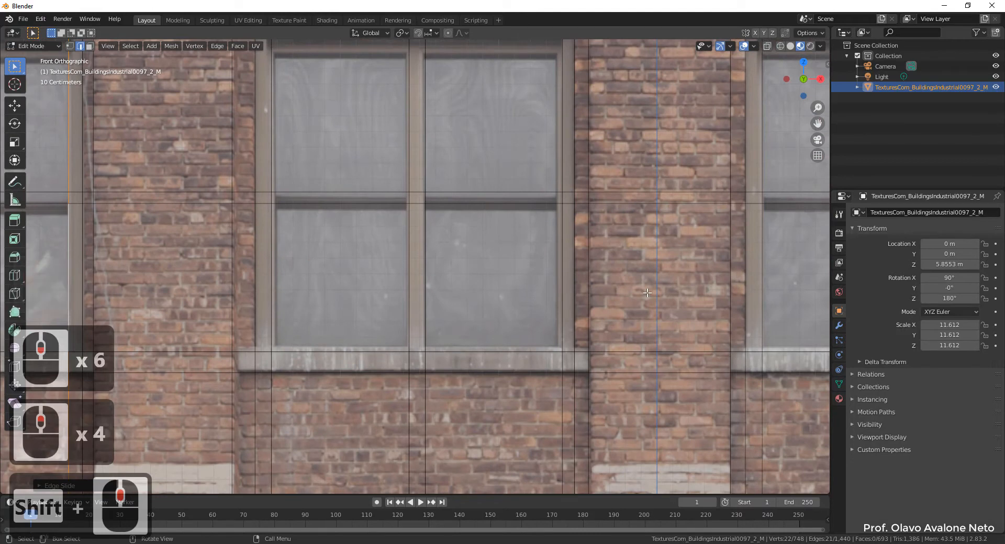
shift+middle_drag(708, 302, 274, 289)
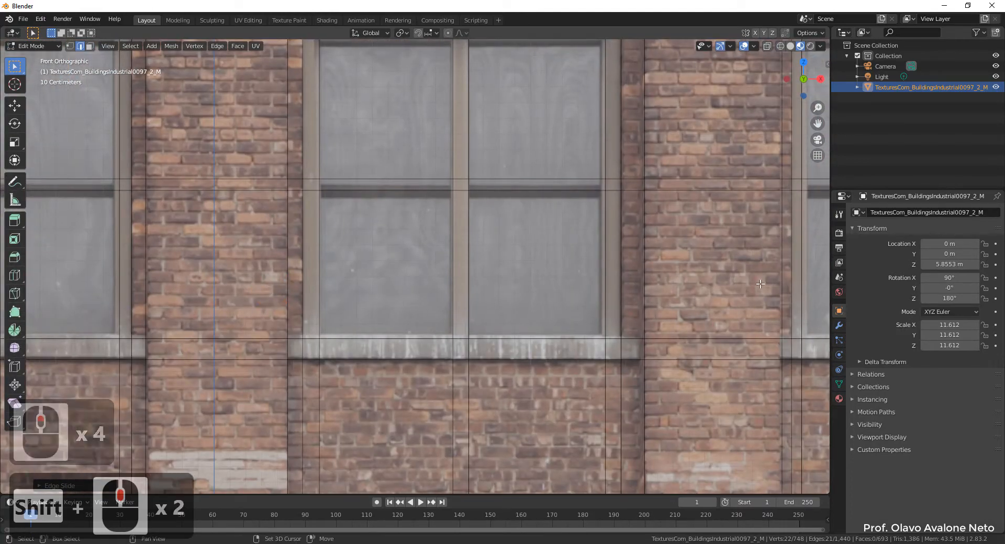
shift+middle_drag(732, 293, 264, 321)
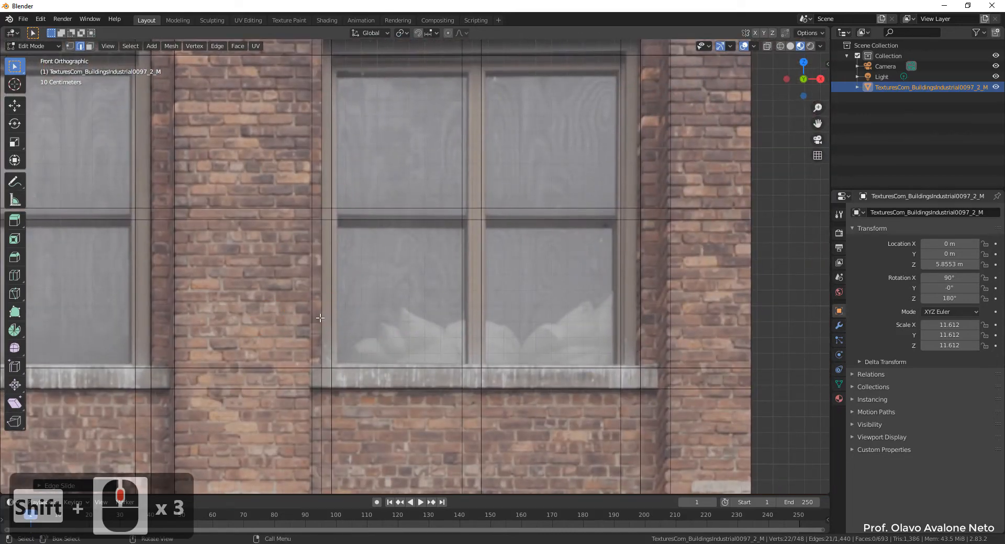
scroll(324, 361, up, 1)
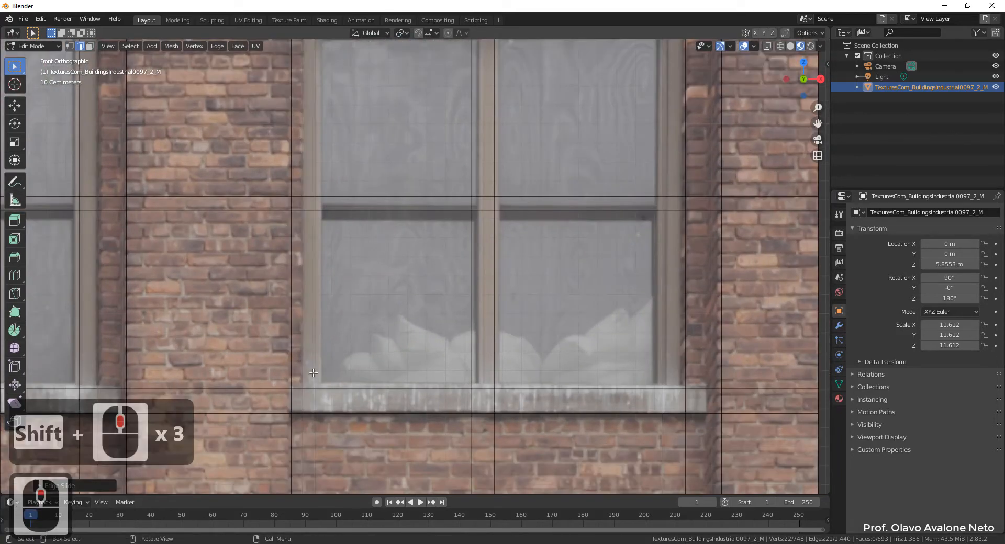
alt+click(314, 373)
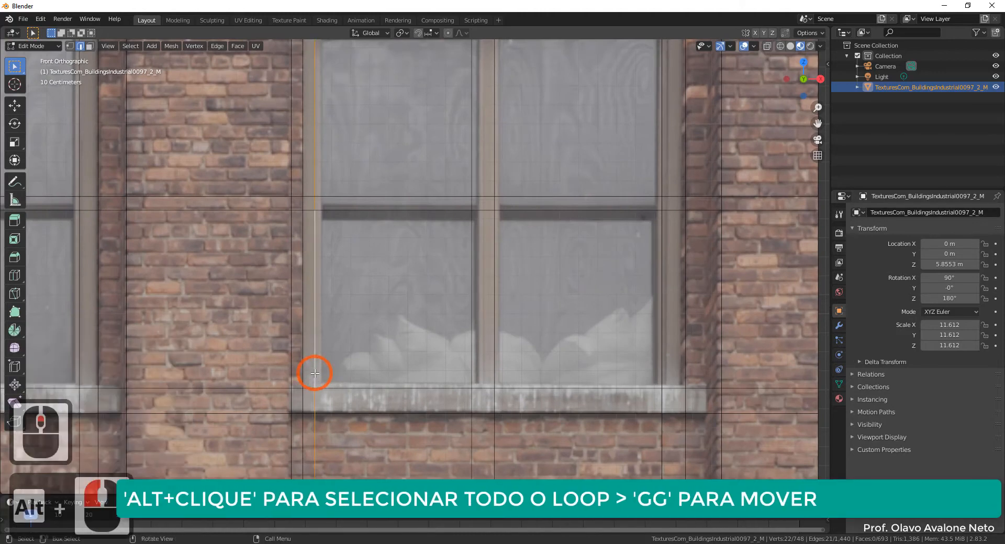
key(g)
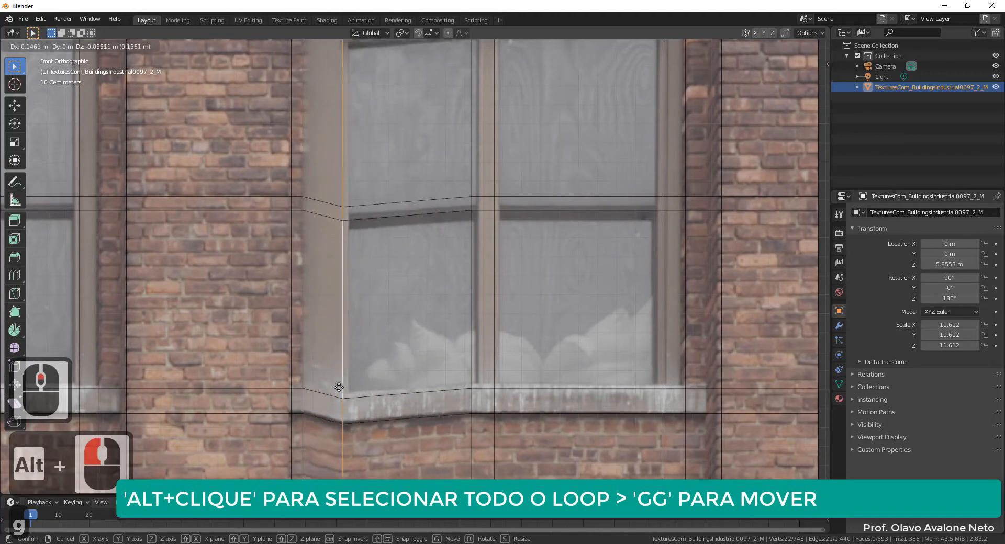
key(Escape)
key(g)
key(g)
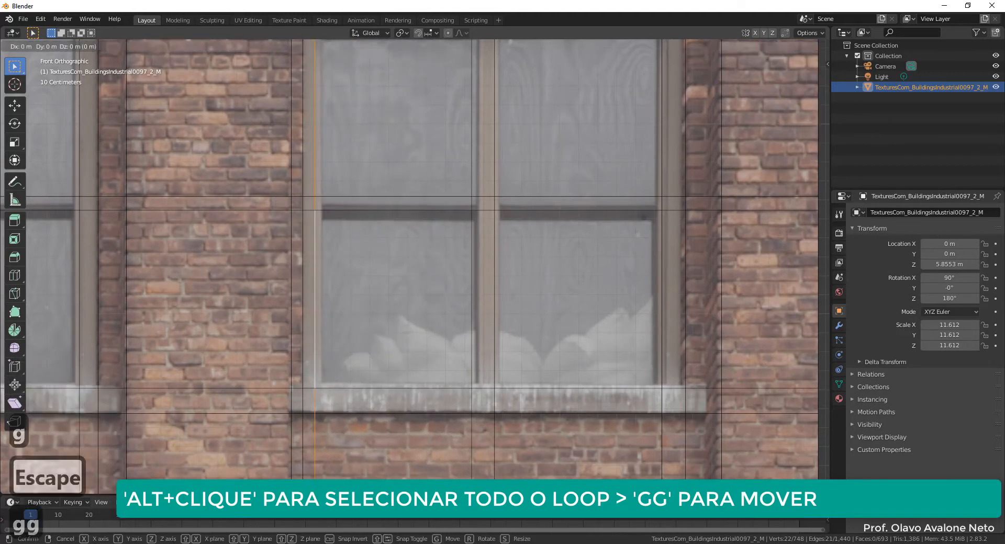
click(369, 401)
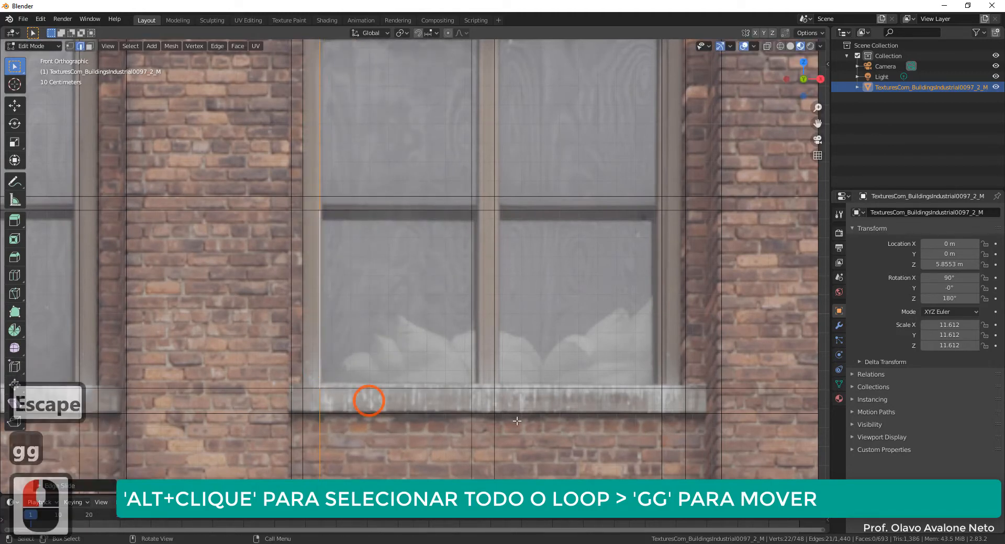
Edge-slide the two vertical loops at the fourth window column's centre mullion onto the mullion's right and left edges
alt+click(493, 374)
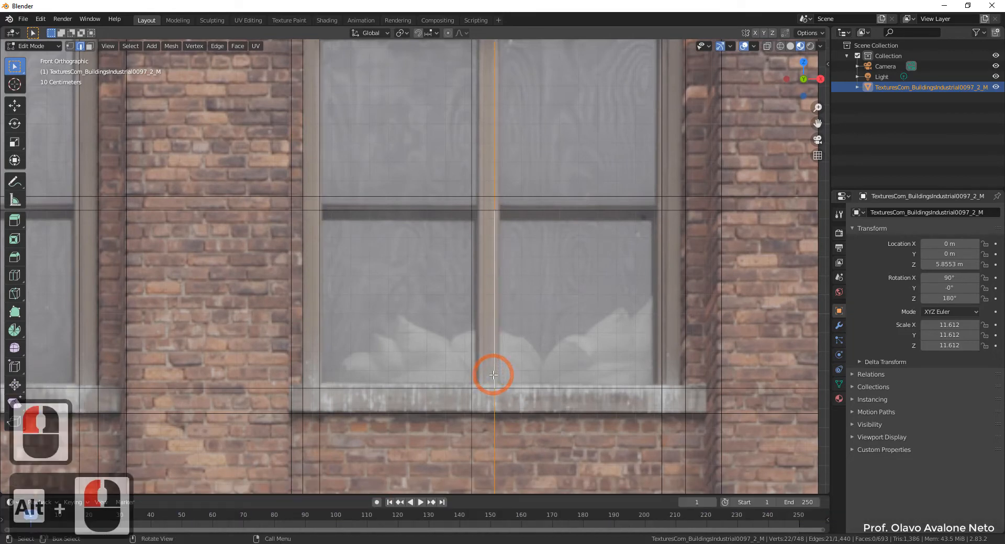
key(g)
key(g)
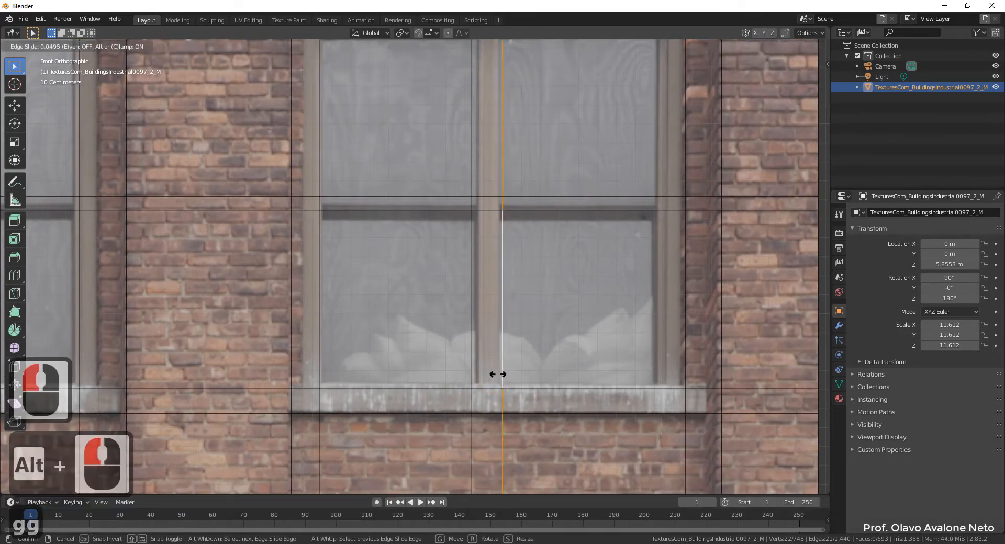
click(492, 375)
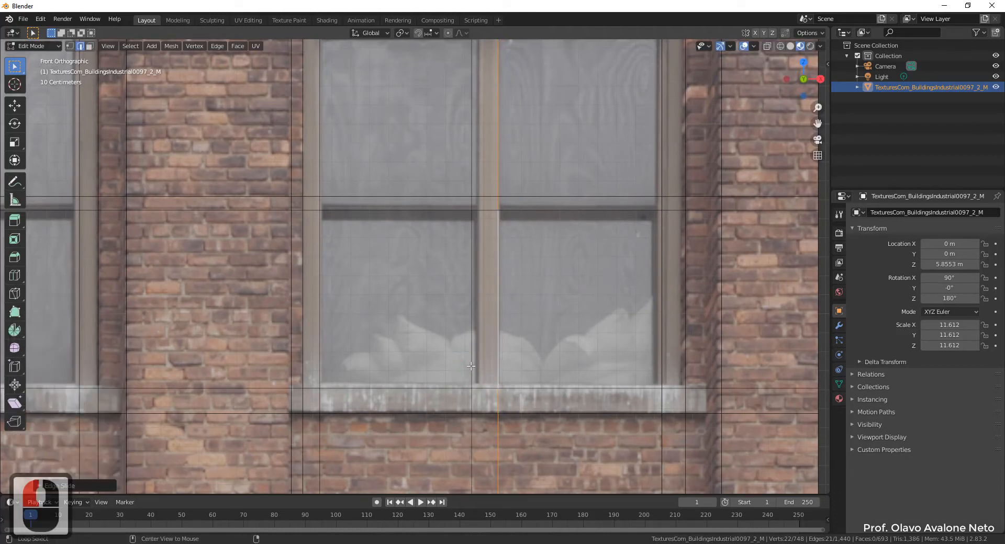
alt+click(471, 366)
key(g)
key(g)
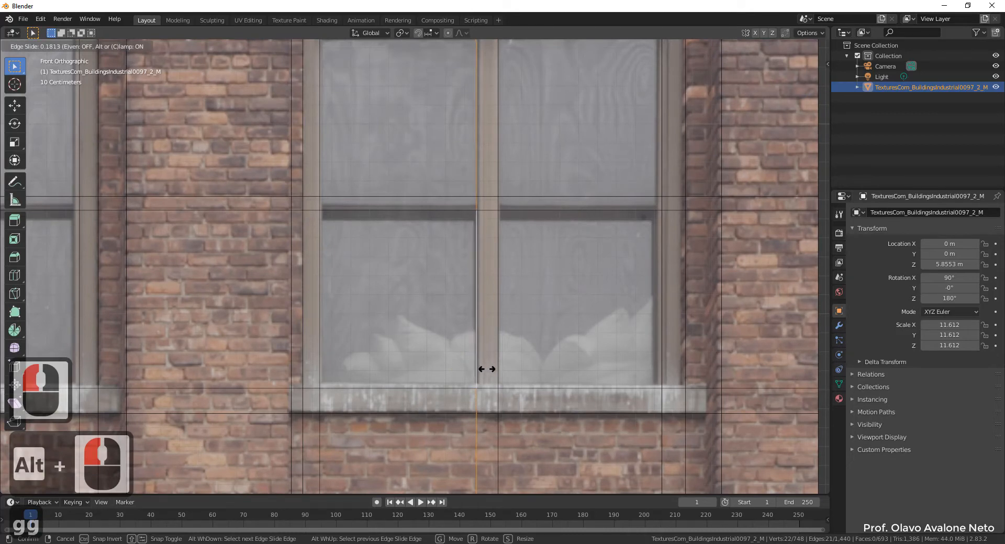
click(487, 369)
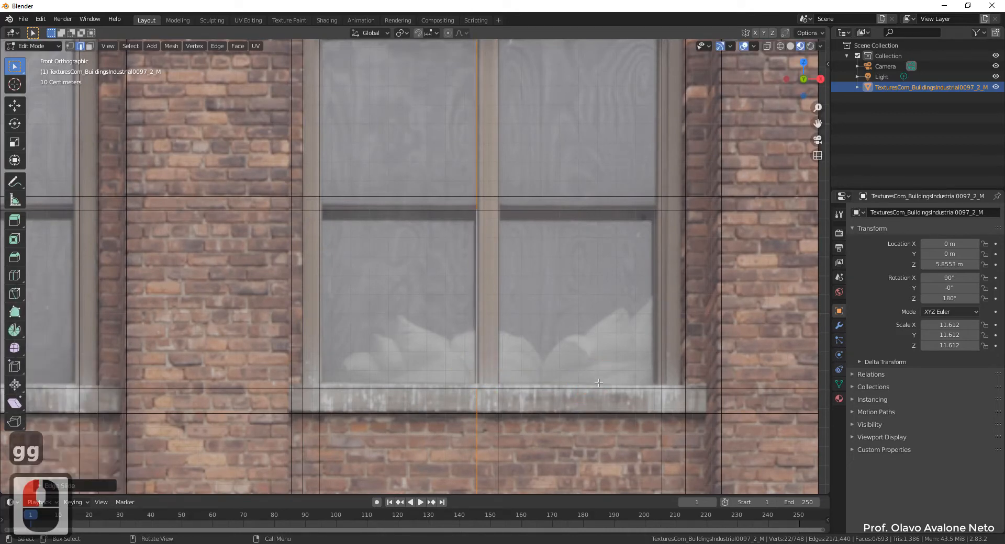
key(Escape)
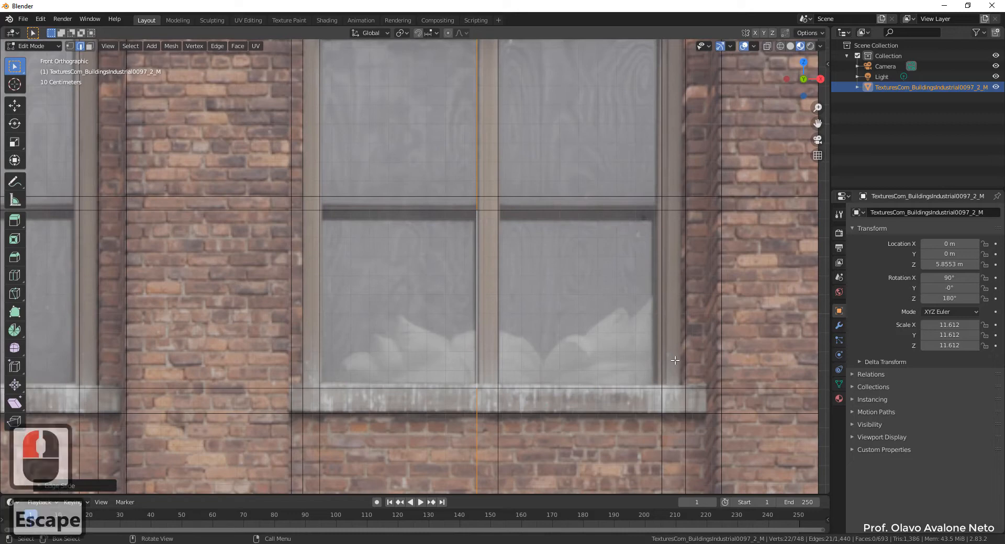
Frame the whole facade and hide the light and the camera in the viewport
scroll(609, 335, down, 5)
scroll(609, 336, down, 4)
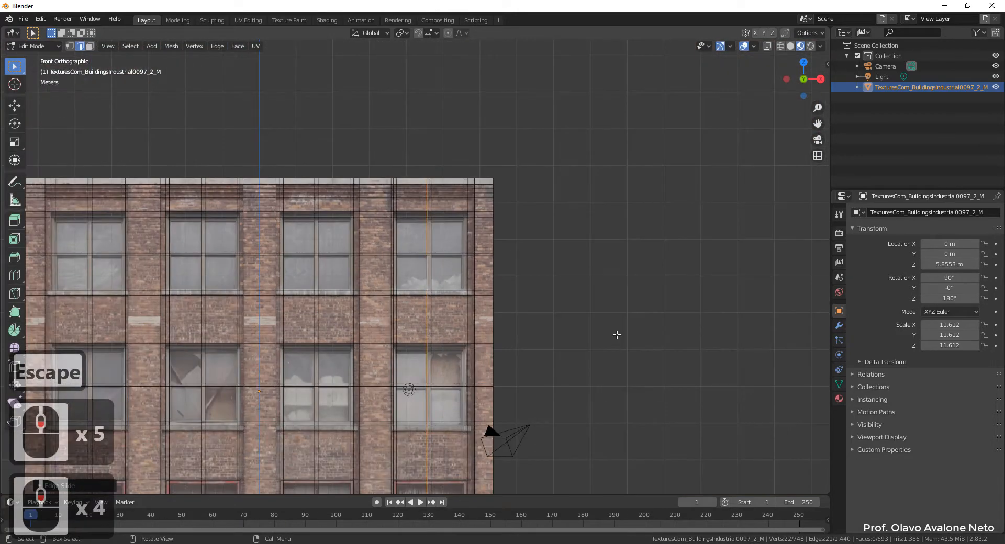
key(Escape)
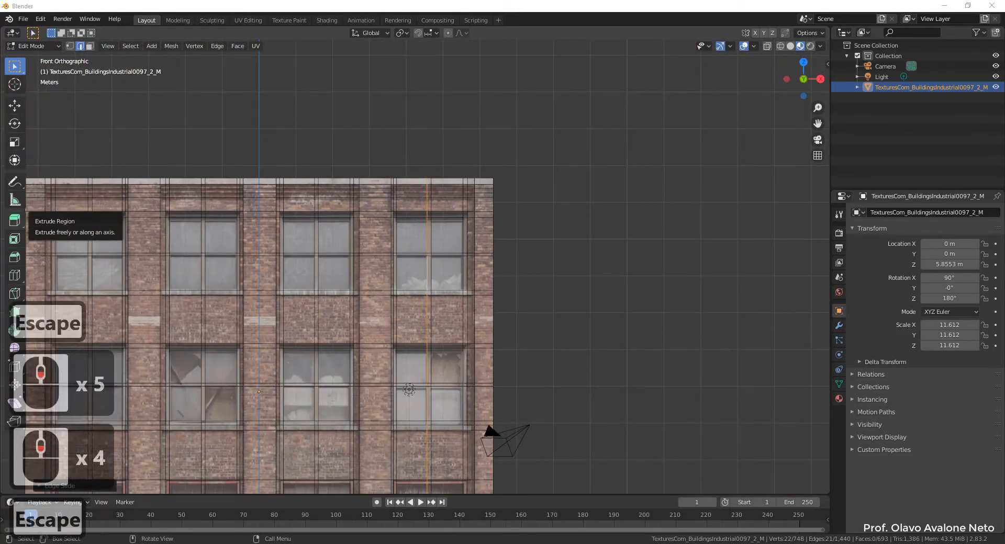
shift+middle_drag(492, 471, 647, 361)
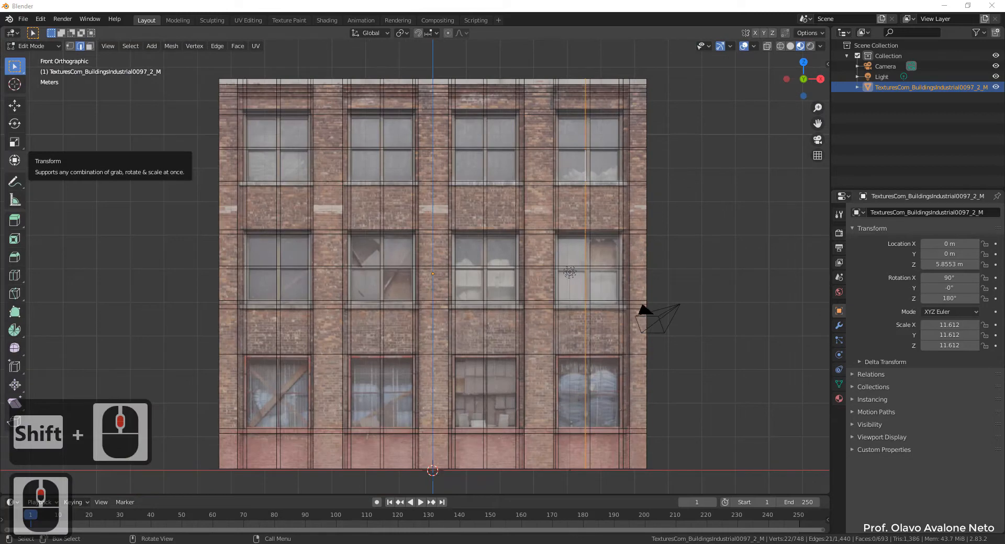
click(996, 76)
click(995, 66)
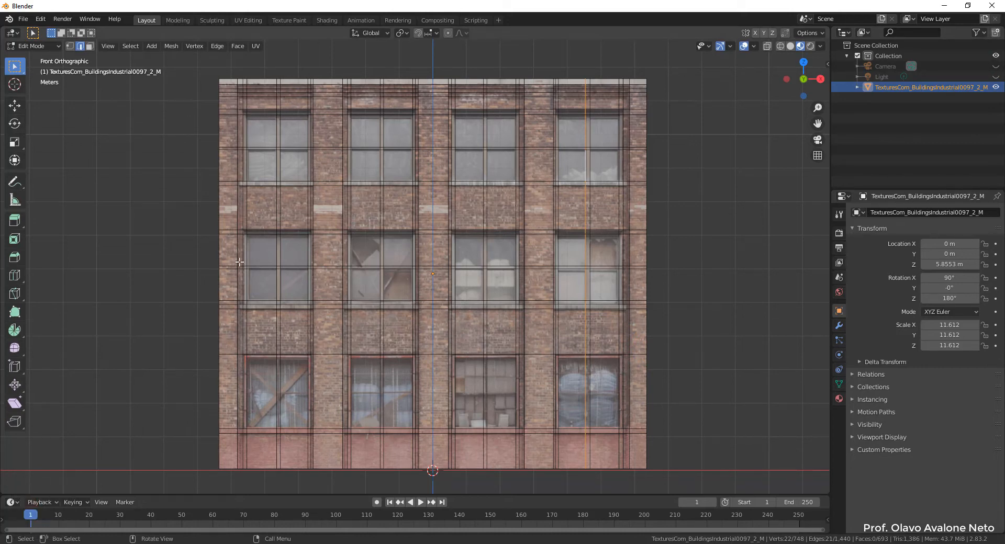
Box-select the horizontal edges crossing the leftmost brick pillar and dissolve them with Dissolve Edges
drag(231, 447, 224, 93)
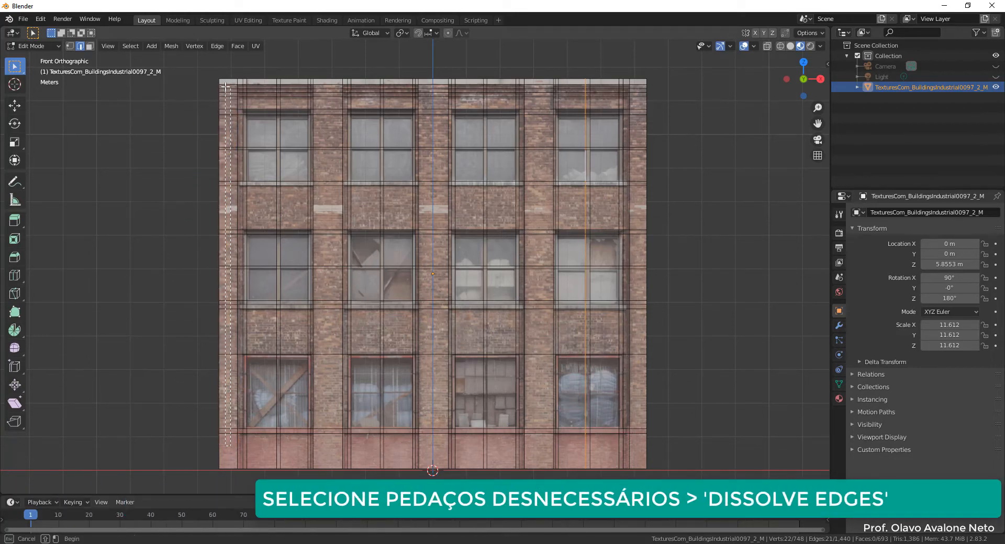
drag(225, 86, 225, 87)
right_click(228, 426)
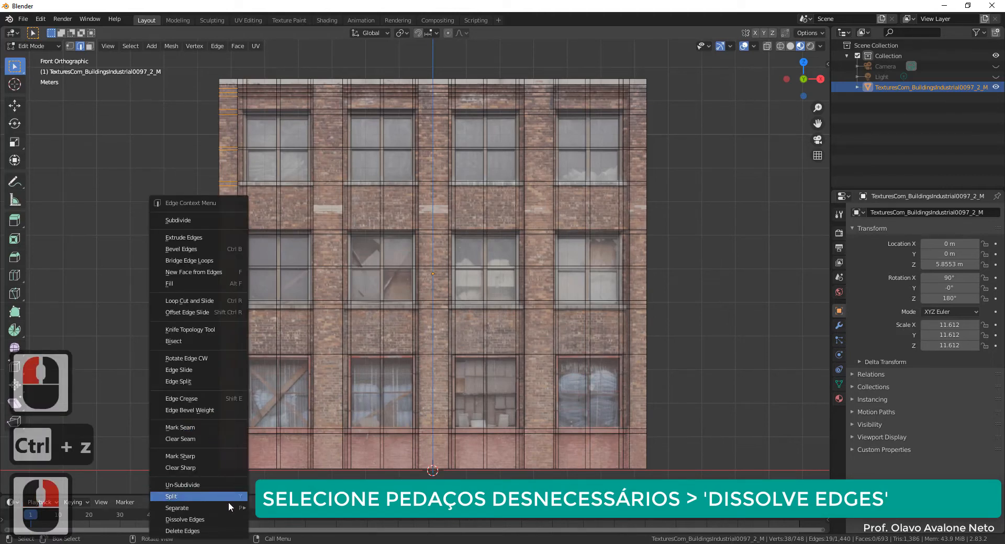
click(221, 518)
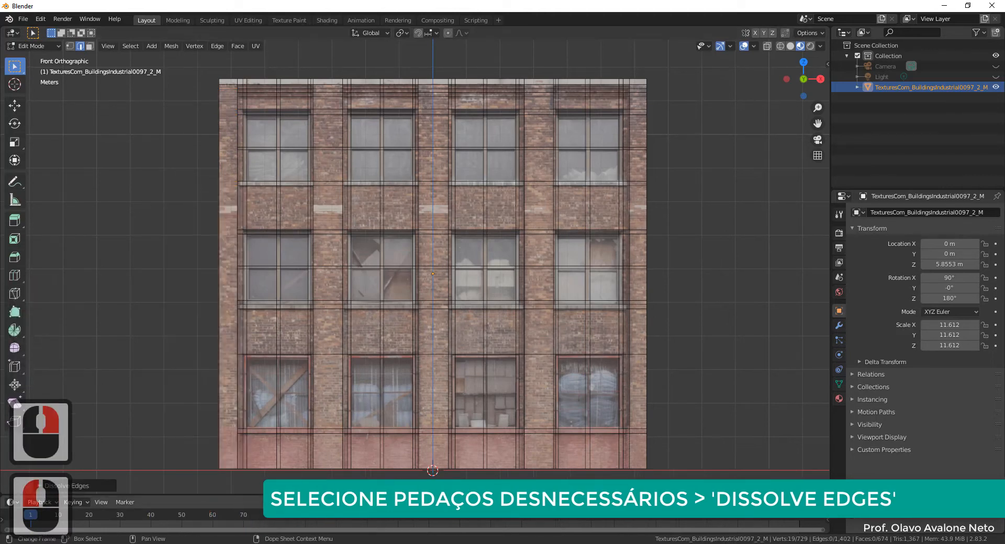
Dissolve the horizontal edges crossing the second brick pillar and the central brick pillar
drag(331, 451, 320, 87)
right_click(306, 280)
click(307, 339)
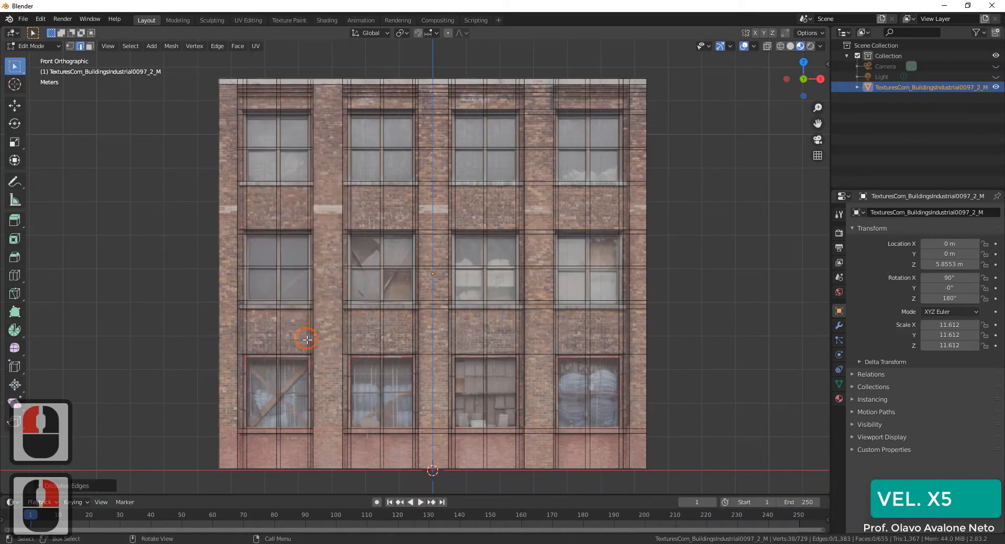
drag(441, 449, 433, 80)
right_click(411, 272)
click(411, 340)
Dissolve the horizontal edges crossing the fourth brick pillar and the rightmost brick pillar
drag(547, 455, 539, 82)
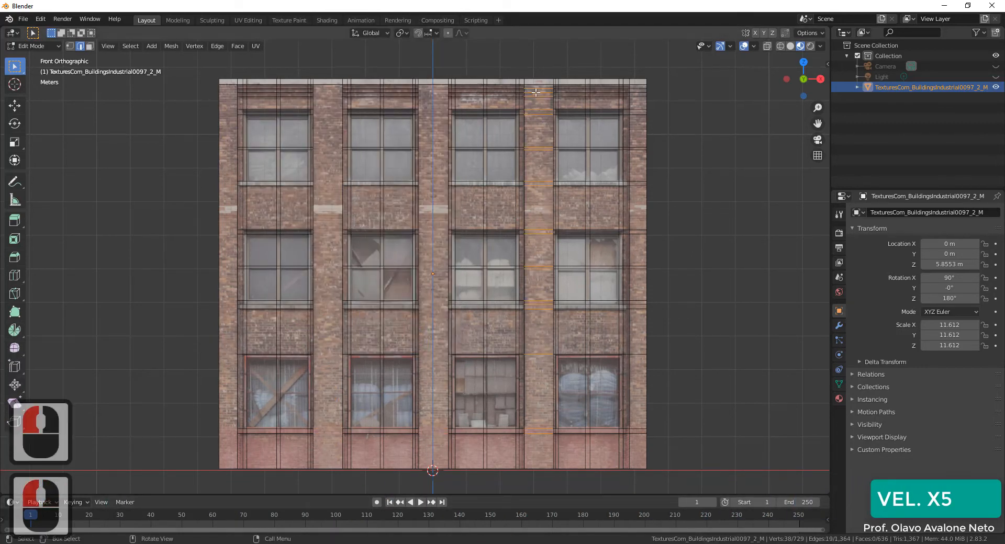
right_click(532, 251)
click(523, 341)
drag(639, 448, 643, 76)
right_click(637, 87)
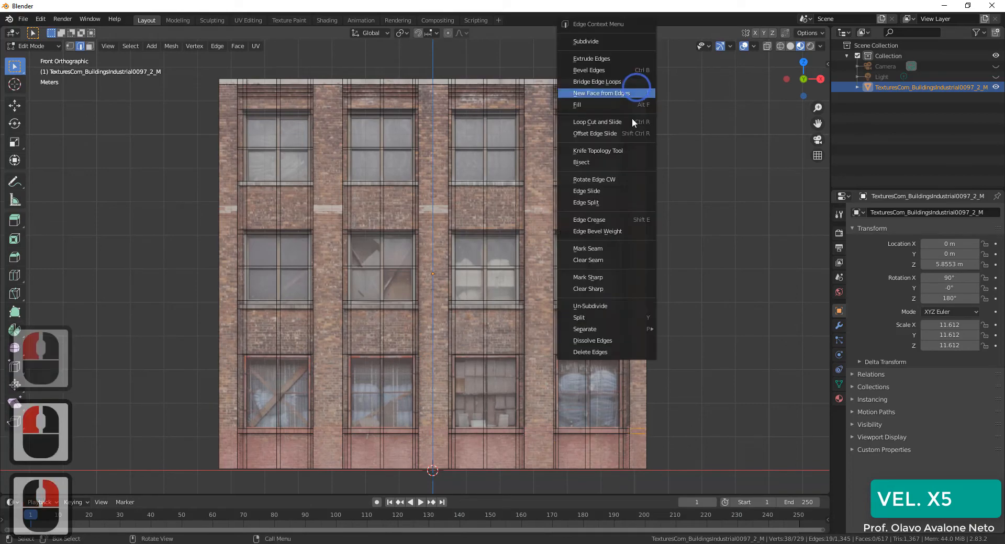
click(589, 341)
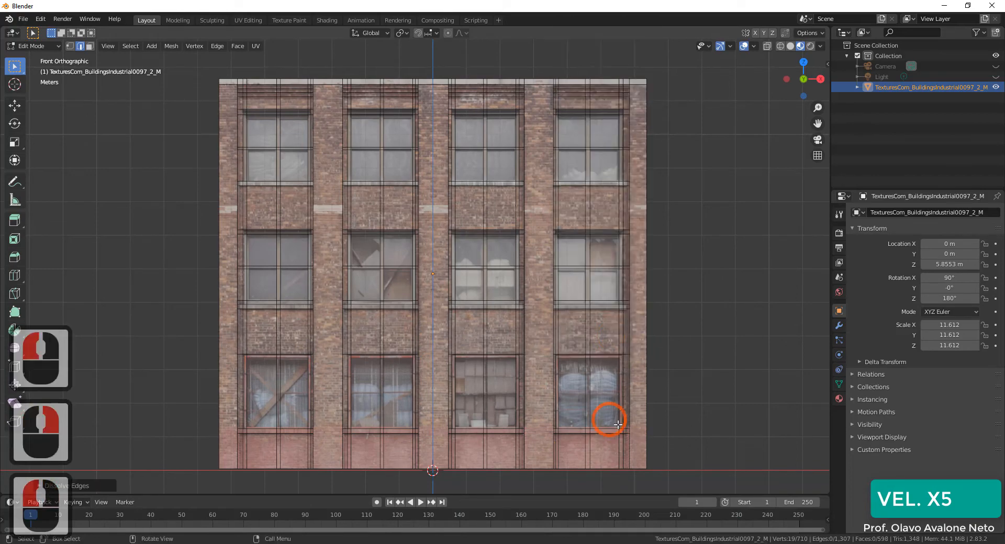
Dissolve the inner vertical edges on the first and second columns' brick panels between the middle and bottom windows
scroll(280, 461, up, 4)
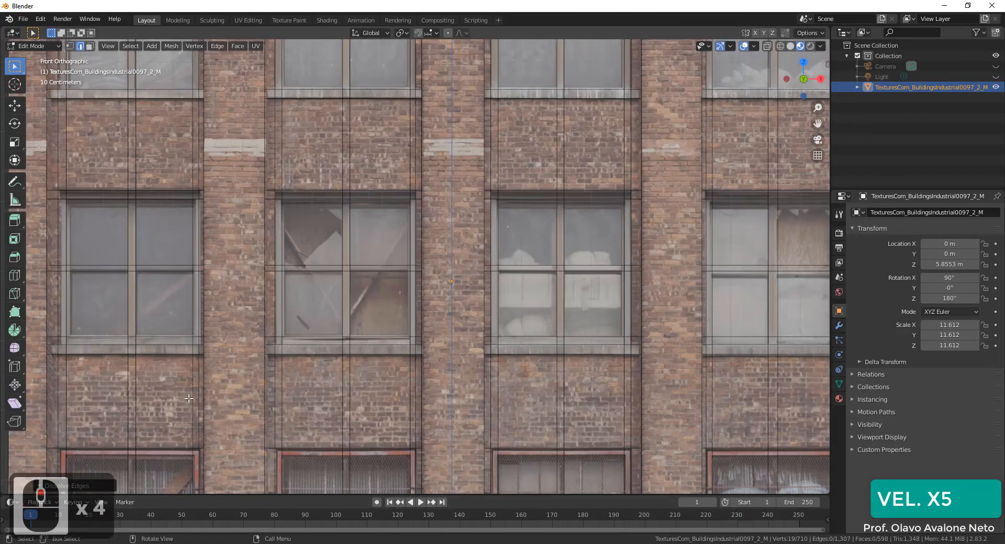
shift+middle_drag(189, 399, 269, 209)
scroll(493, 151, up, 3)
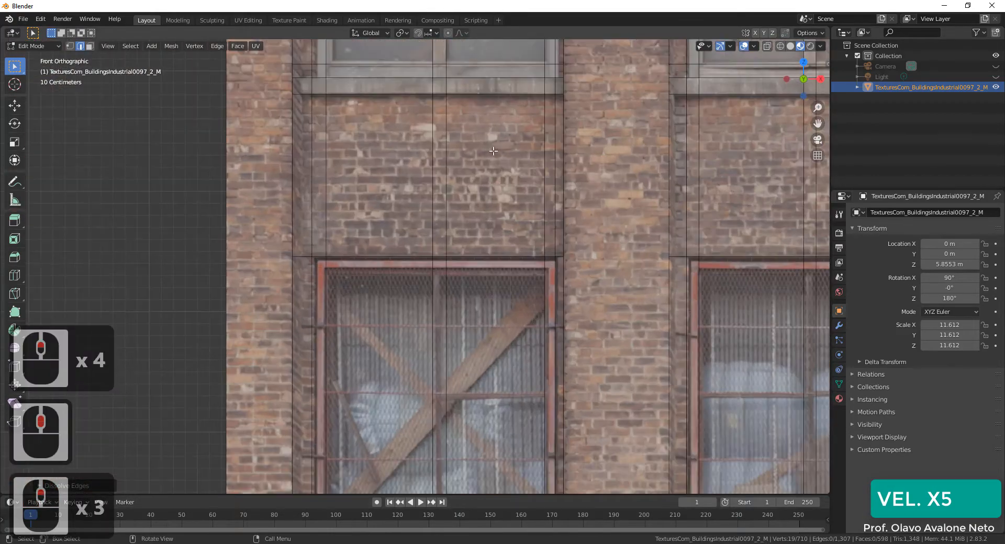
drag(313, 134, 307, 134)
right_click(306, 135)
click(306, 341)
shift+middle_drag(709, 194, 197, 231)
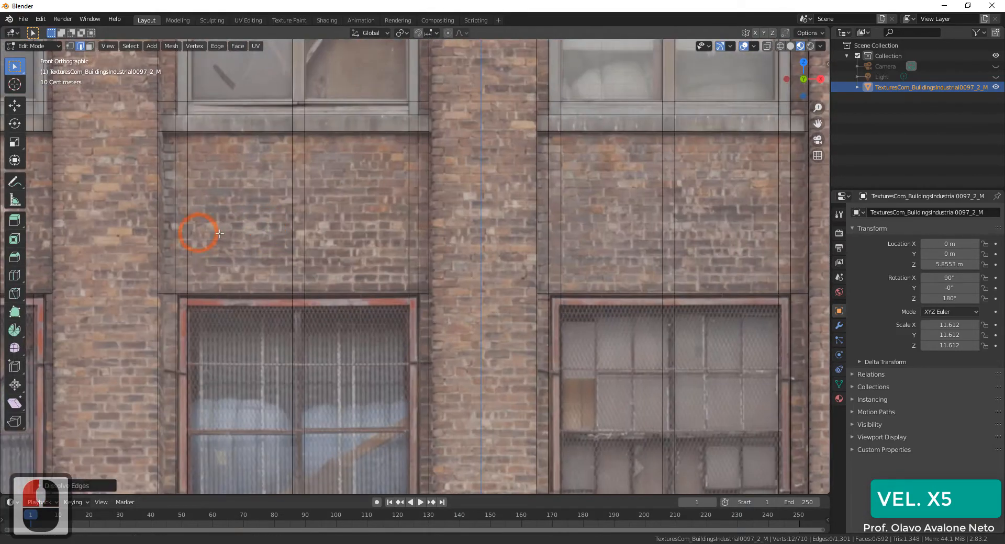
drag(425, 181, 169, 177)
right_click(169, 177)
click(172, 340)
Dissolve the inner vertical edges on the third and fourth columns' brick panels between the middle and bottom windows
shift+middle_drag(744, 208, 316, 226)
drag(373, 220, 113, 204)
right_click(114, 204)
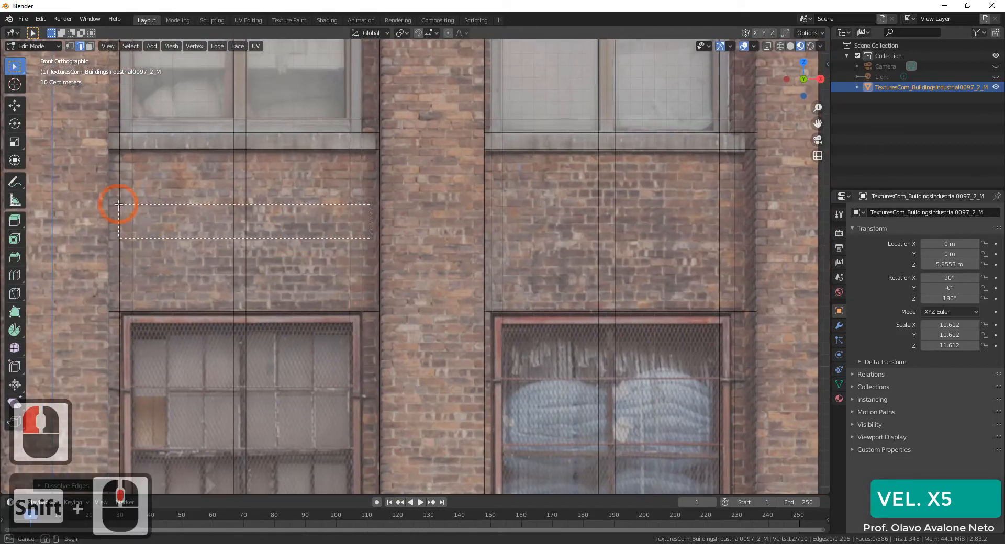
click(117, 340)
drag(745, 235, 488, 230)
right_click(482, 230)
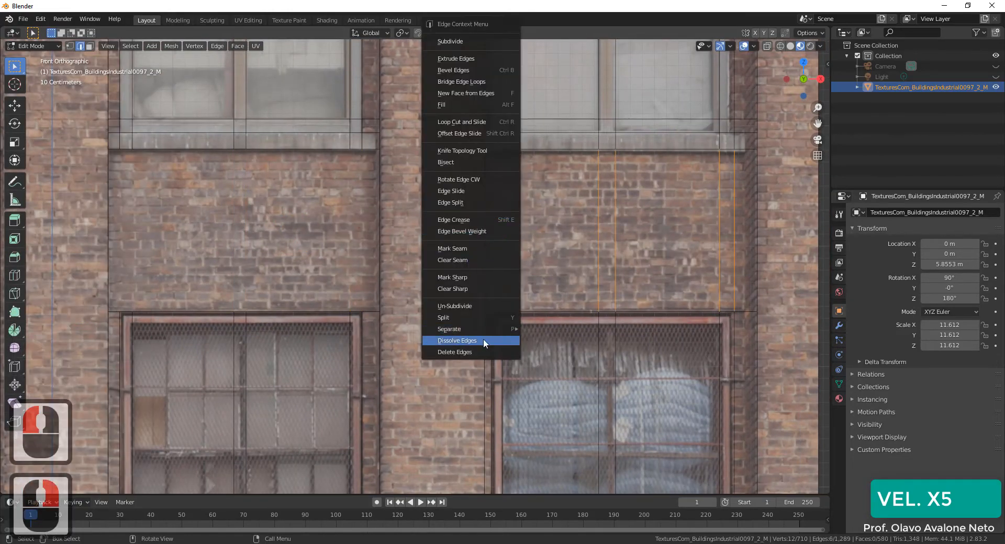
click(482, 340)
Examine the remaining vertical edges on the brick panels and the red base below the bottom windows
shift+middle_drag(428, 347, 378, 0)
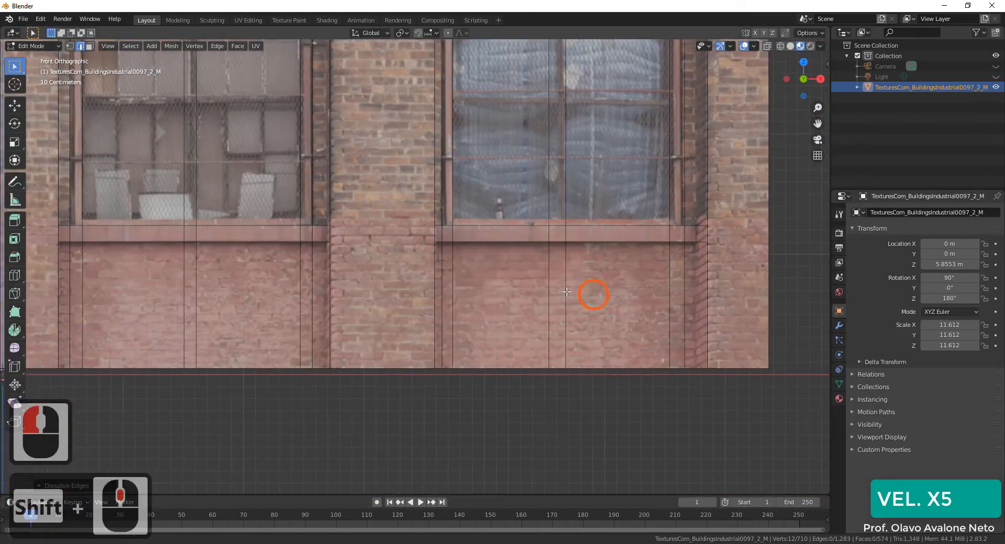
shift+middle_drag(592, 293, 569, 292)
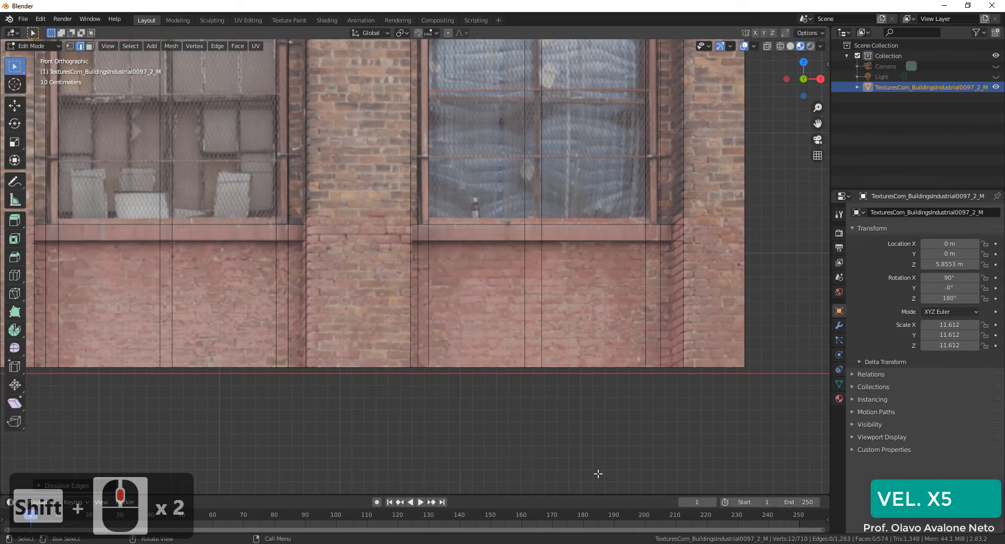
scroll(597, 473, down, 2)
shift+middle_drag(597, 345, 550, 492)
shift+middle_drag(548, 47, 539, 272)
scroll(539, 272, down, 1)
shift+middle_drag(544, 340, 575, 42)
shift+middle_drag(596, 440, 608, 286)
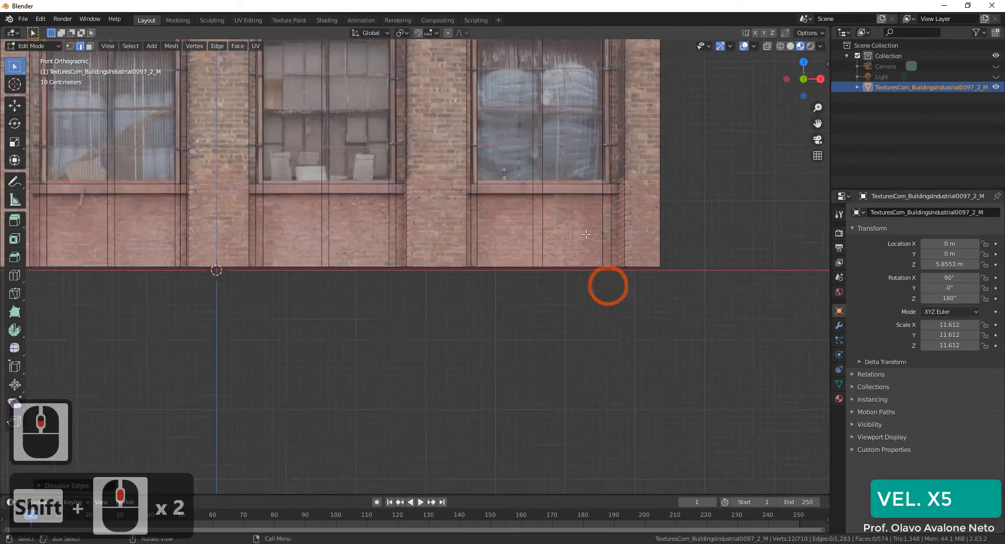
Dissolve the inner vertical edges on the red base panel below the fourth column's bottom window
scroll(586, 234, up, 3)
shift+middle_drag(586, 234, 481, 302)
drag(657, 313, 402, 271)
right_click(451, 347)
click(450, 347)
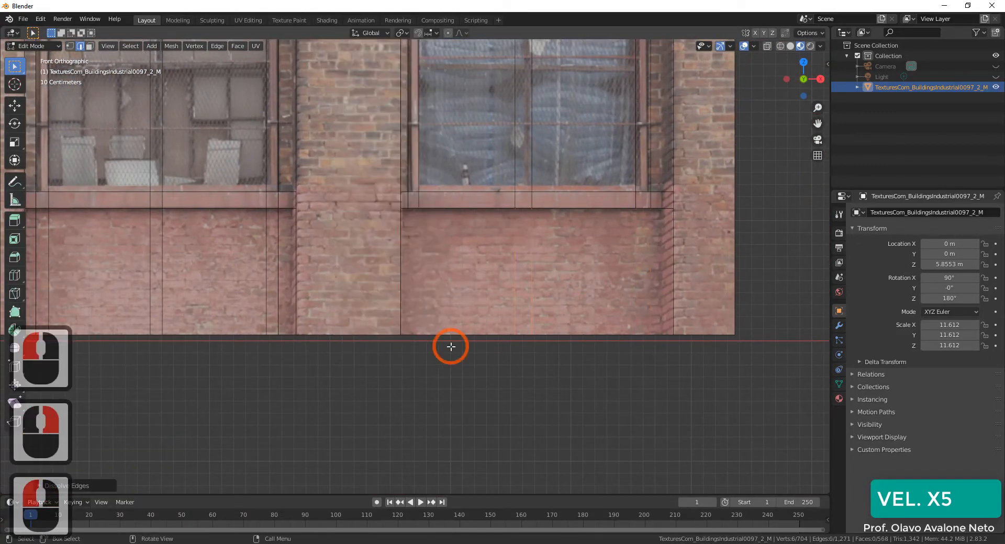
Dissolve the inner vertical edges on the red base panels below the second and third columns' bottom windows
shift+middle_drag(280, 288, 703, 296)
drag(702, 296, 454, 266)
shift+drag(335, 293, 73, 267)
right_click(106, 343)
click(106, 343)
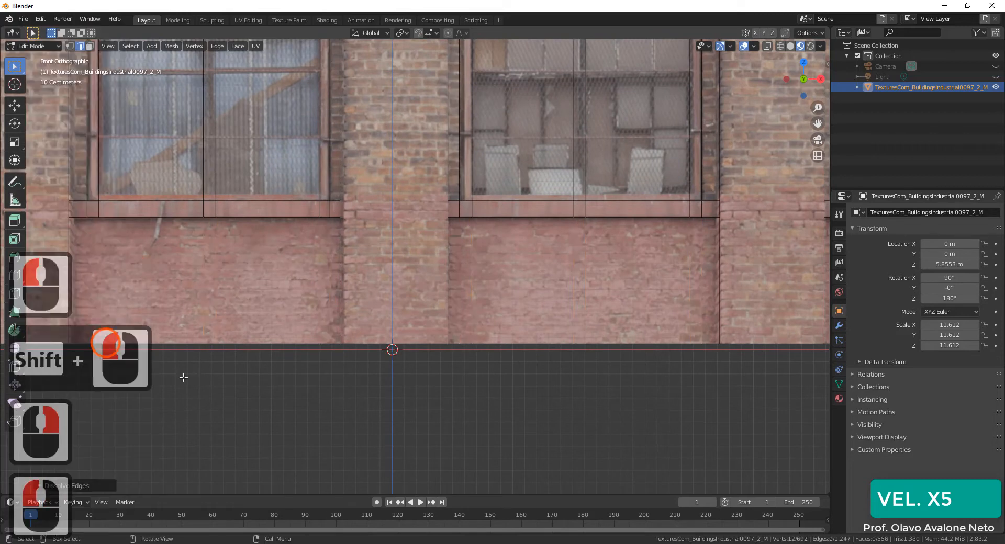
Dissolve the inner vertical edges on the red base panel below the first column's bottom window
shift+middle_drag(183, 377, 721, 364)
shift+middle_drag(423, 257, 466, 300)
drag(540, 321, 274, 290)
right_click(274, 290)
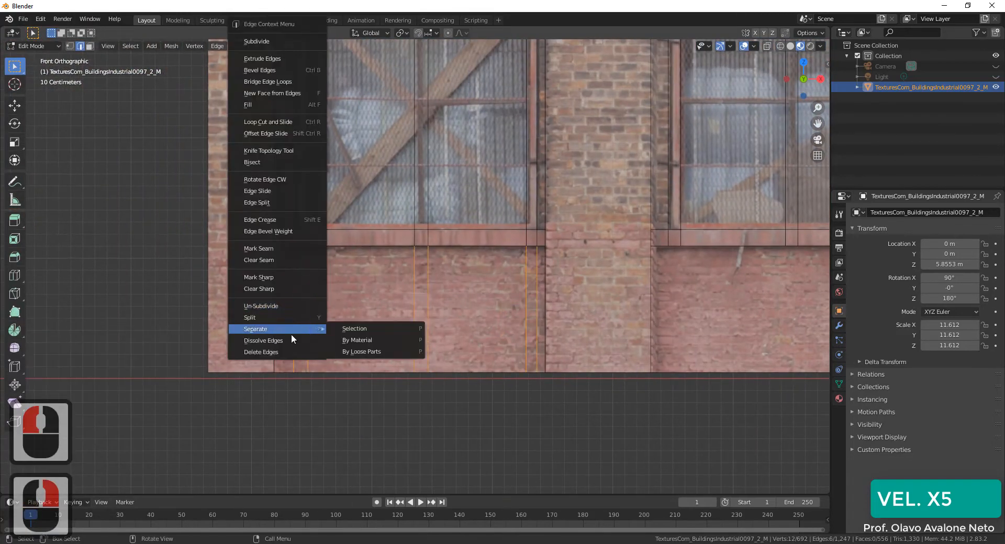
click(291, 340)
Dissolve the inner vertical edges on the red sills of the first and second bottom windows
shift+middle_drag(290, 260, 298, 419)
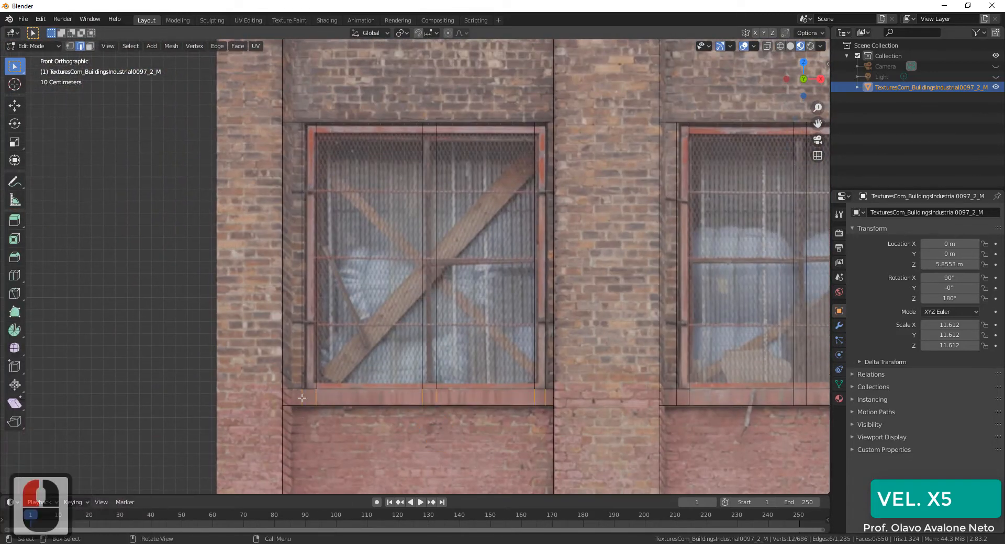
right_click(301, 398)
click(302, 398)
shift+middle_drag(702, 397, 291, 370)
drag(518, 367, 267, 373)
right_click(267, 373)
click(267, 372)
Dissolve the inner vertical edges on the red sills of the third and fourth bottom windows
shift+middle_drag(712, 411, 290, 403)
drag(487, 369, 225, 362)
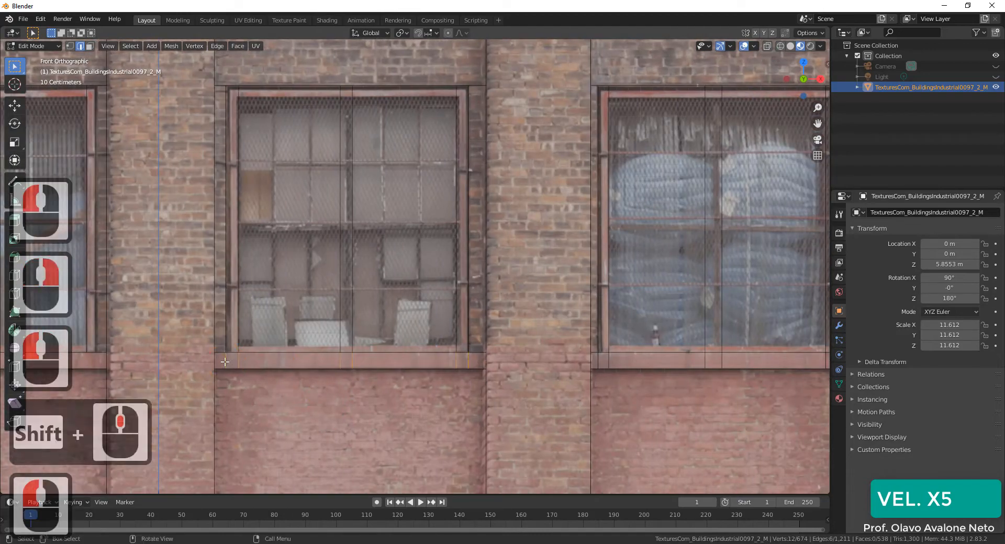
right_click(225, 362)
click(225, 363)
shift+middle_drag(681, 366, 382, 369)
Dissolve the inner vertical edges on the third and fourth columns' brick panels between the top and middle windows
shift+middle_drag(268, 239, 318, 441)
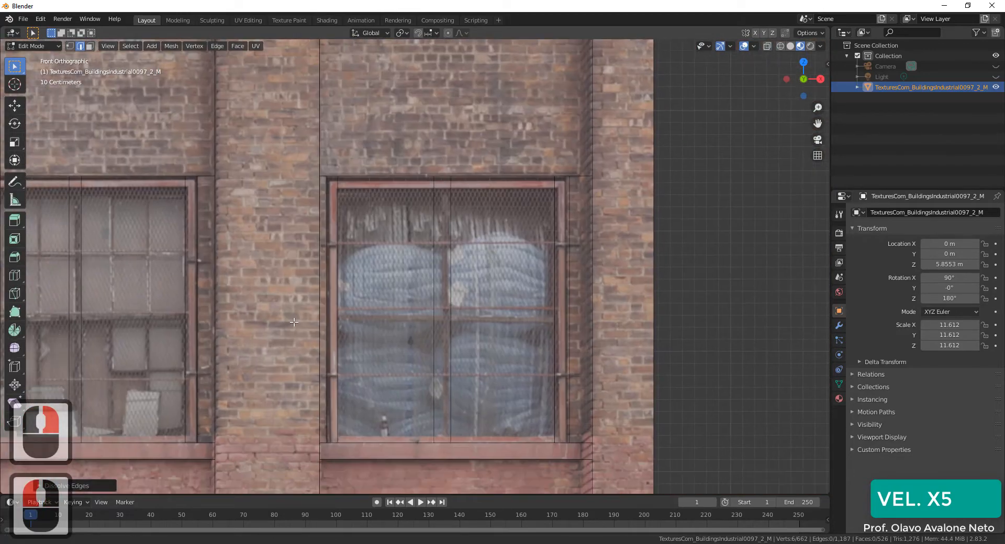
shift+middle_drag(340, 83, 349, 443)
shift+middle_drag(410, 75, 585, 253)
drag(795, 233, 514, 208)
right_click(514, 208)
click(510, 341)
drag(424, 230, 140, 220)
right_click(140, 220)
click(144, 340)
Dissolve the inner vertical edges on the first and second columns' brick panels between the top and middle windows
shift+middle_drag(109, 230, 857, 241)
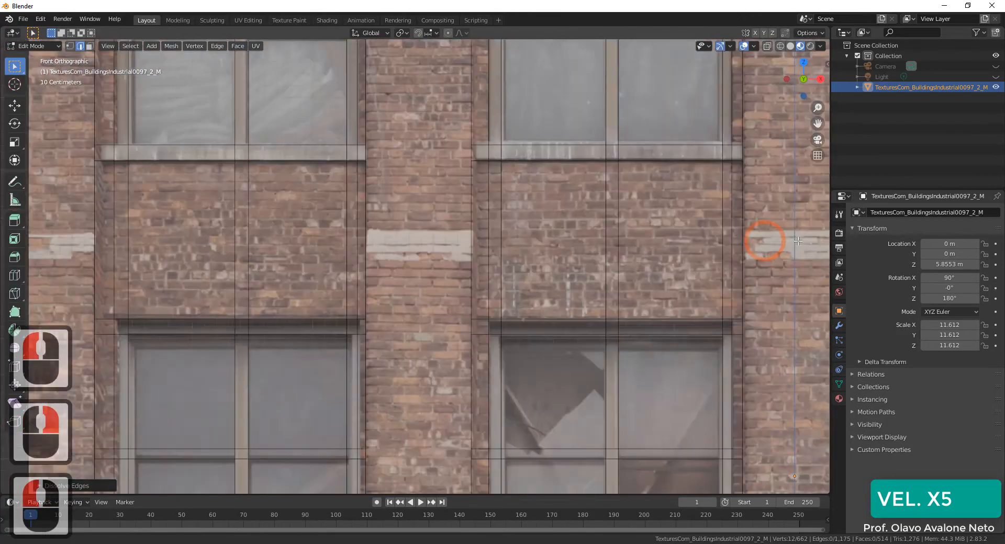
drag(806, 243, 539, 240)
shift+drag(416, 236, 149, 219)
right_click(147, 220)
click(149, 339)
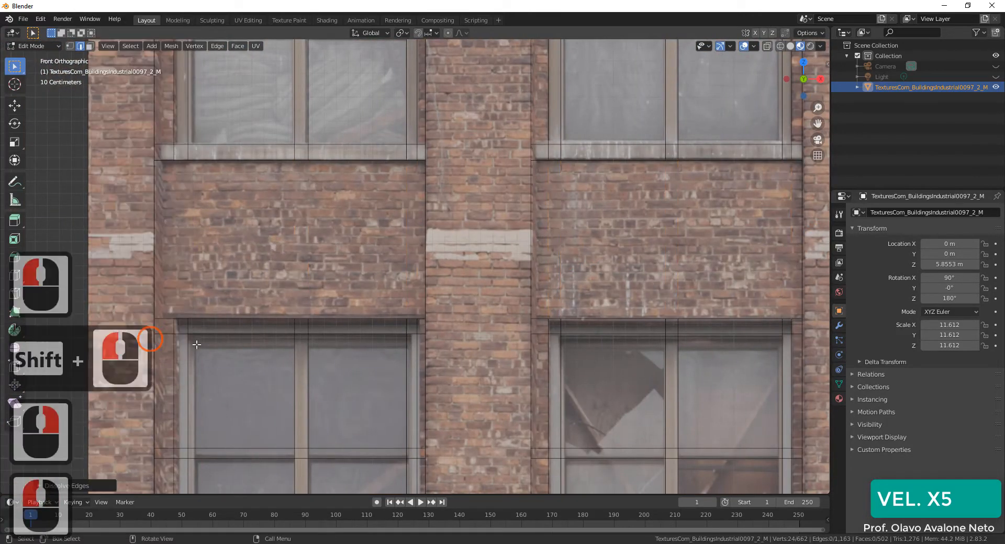
Dissolve the inner vertical edges on the parapet, cornice bands and brick panel above the first top window
scroll(196, 345, down, 5)
scroll(197, 345, up, 2)
shift+middle_drag(206, 105, 206, 302)
scroll(207, 150, up, 3)
scroll(206, 151, up, 1)
shift+middle_drag(441, 112, 533, 173)
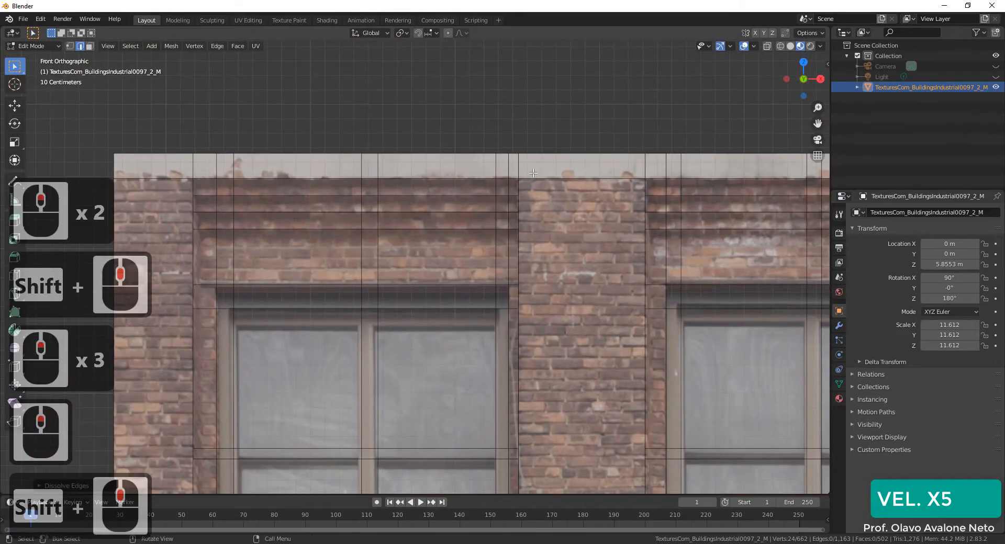
drag(514, 167, 205, 168)
shift+drag(205, 186, 514, 221)
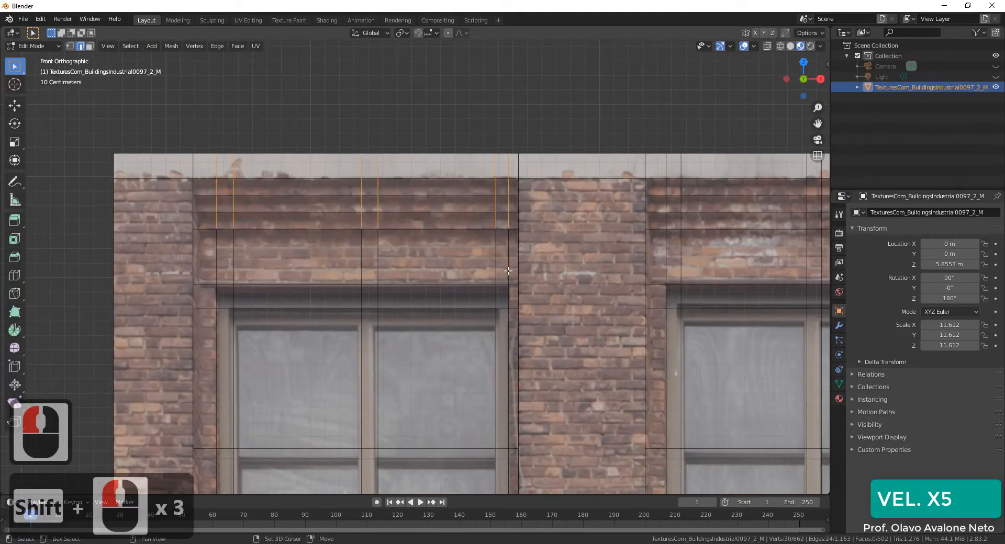
shift+drag(510, 271, 235, 260)
right_click(235, 260)
click(227, 340)
Dissolve the mid-height horizontal edges on the narrow brick strips on both sides of the first top window
shift+middle_drag(228, 340, 314, 132)
drag(293, 230, 290, 261)
right_click(290, 261)
click(270, 341)
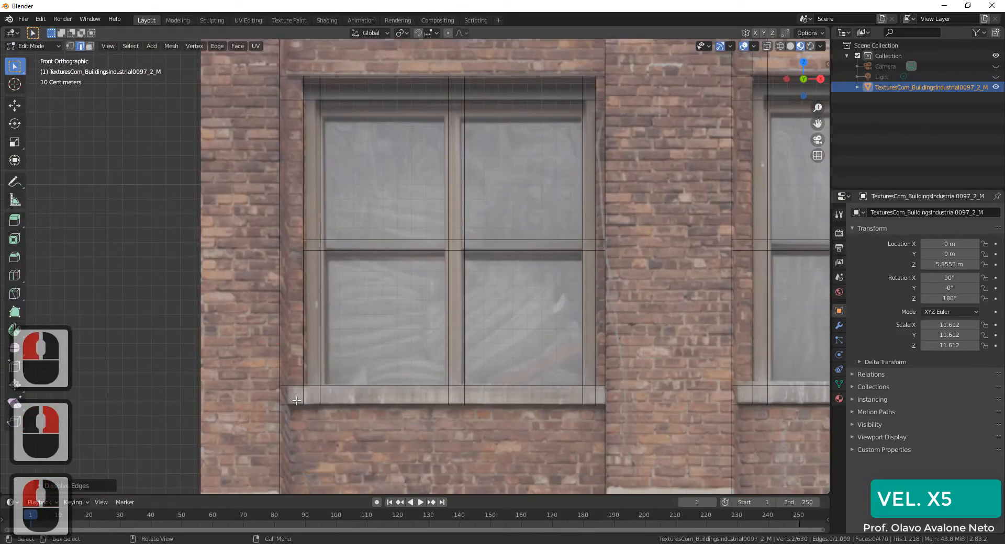
scroll(615, 254, up, 1)
drag(637, 226, 638, 254)
right_click(636, 254)
click(620, 341)
Dissolve the horizontal edges crossing the central mullion of the first top window
right_click(458, 262)
mouse_move(464, 226)
mouse_down()
mouse_move(460, 259)
mouse_move(453, 238)
mouse_up()
click(445, 341)
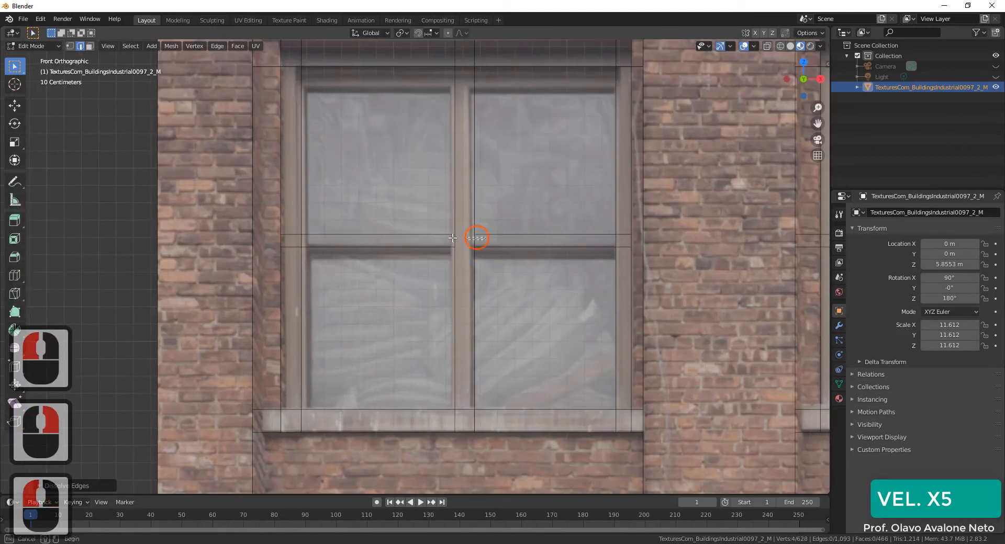
right_click(453, 238)
click(426, 336)
key(ctrl+z)
Dissolve the horizontal edges crossing the left frame of the first top window
right_click(291, 229)
click(257, 339)
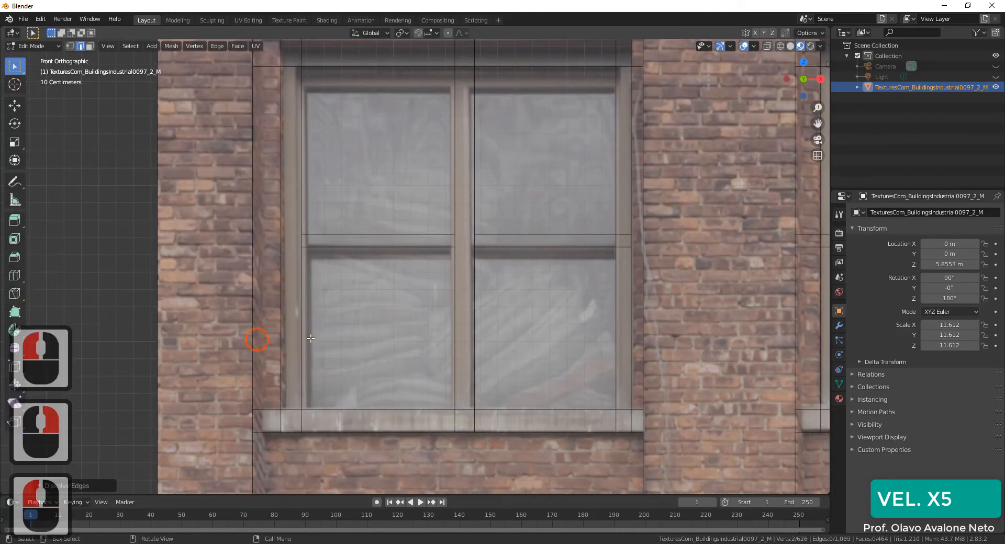
right_click(302, 240)
click(280, 318)
key(ctrl+z)
Dissolve the mid-height horizontal edges on the narrow brick strips on both sides of the second top window
scroll(415, 266, down, 3)
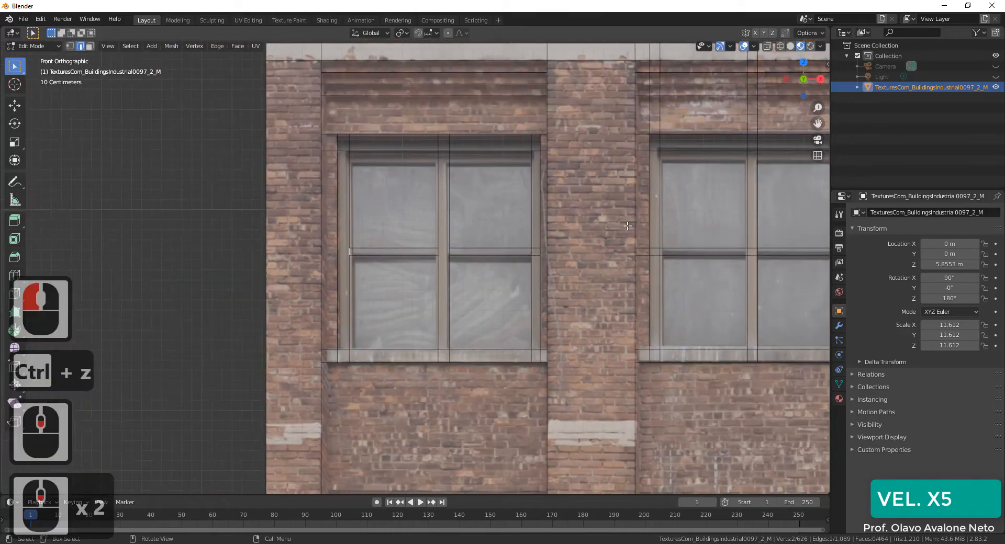
shift+middle_drag(596, 255, 257, 260)
scroll(256, 259, up, 3)
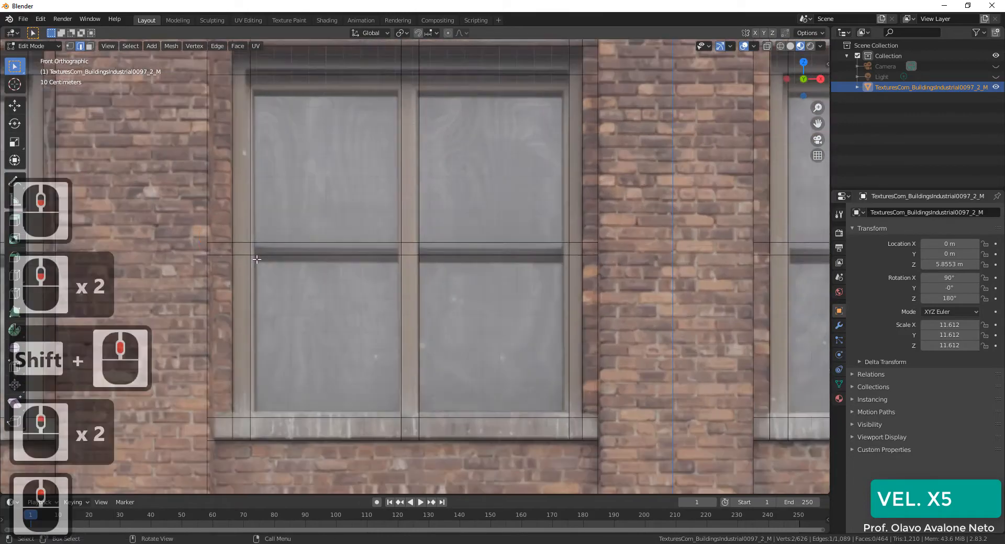
drag(224, 269, 220, 236)
shift+drag(592, 236, 589, 265)
middle_drag(465, 238, 462, 281)
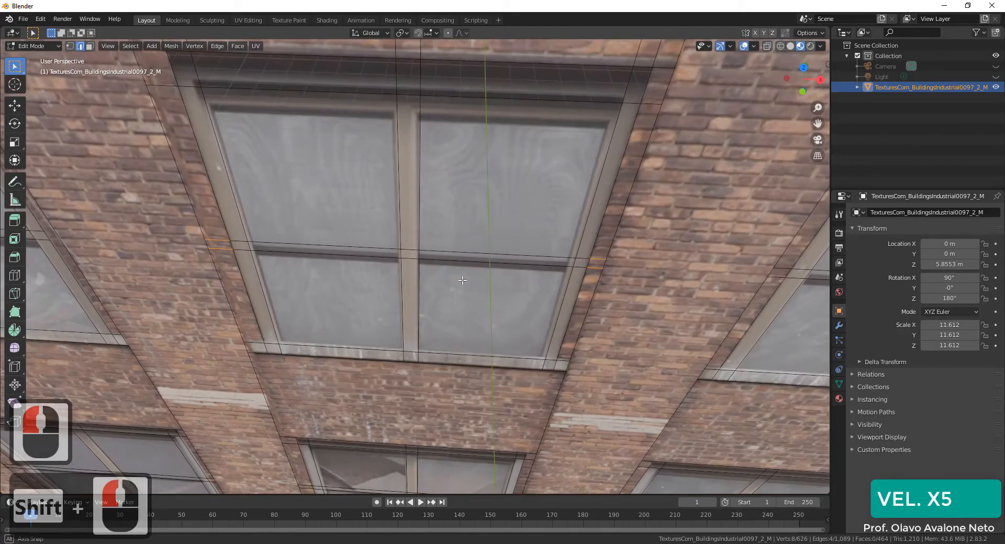
click(803, 93)
click(803, 62)
right_click(226, 253)
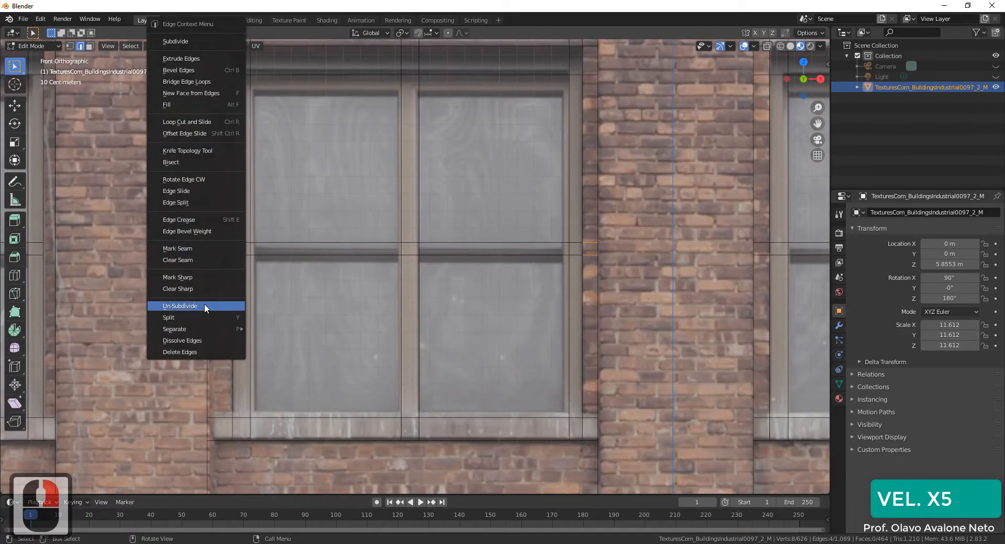
click(204, 305)
Dissolve the inner vertical edges on the parapet, cornice bands and brick panel above the second top window
shift+middle_drag(400, 376, 506, 212)
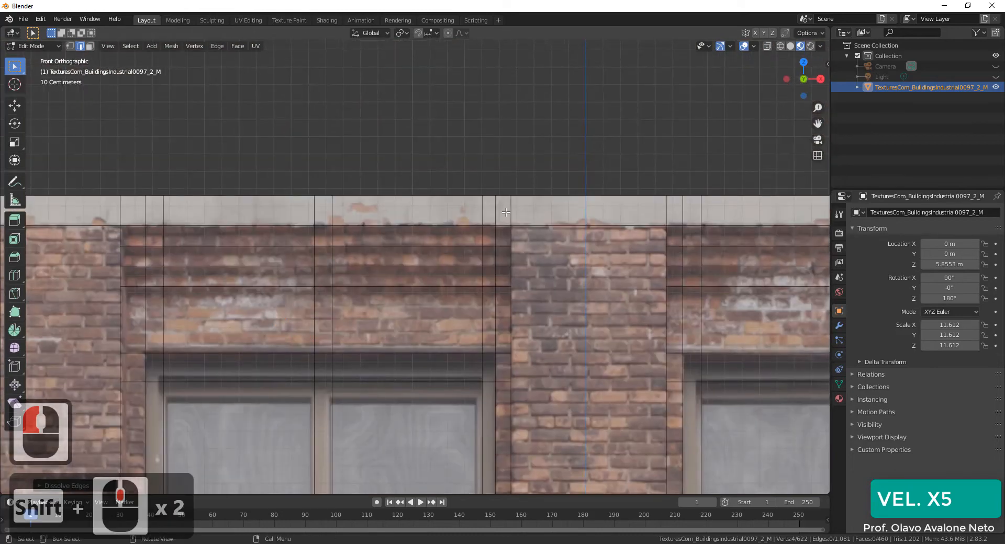
drag(505, 212, 134, 215)
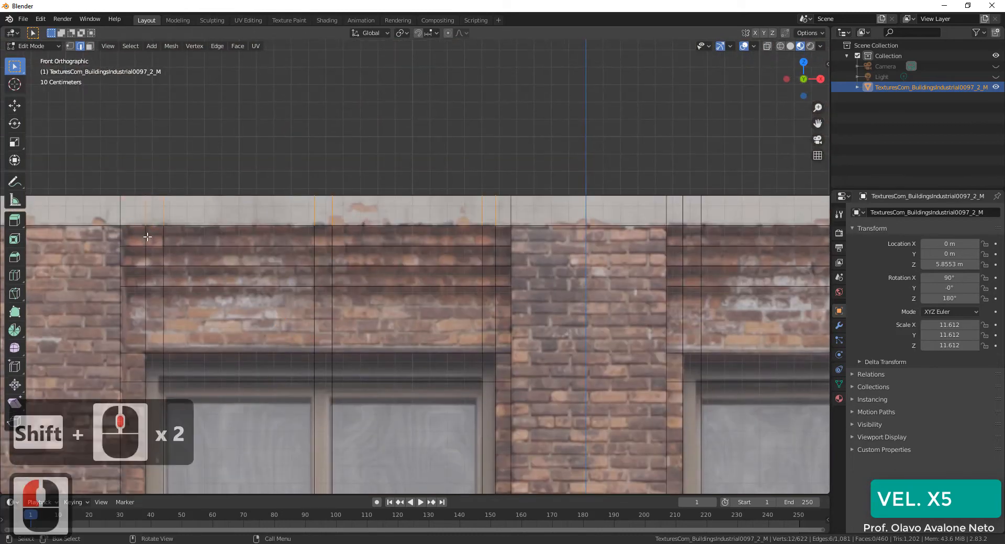
shift+drag(137, 271, 504, 280)
shift+drag(503, 261, 137, 257)
shift+drag(501, 235, 151, 239)
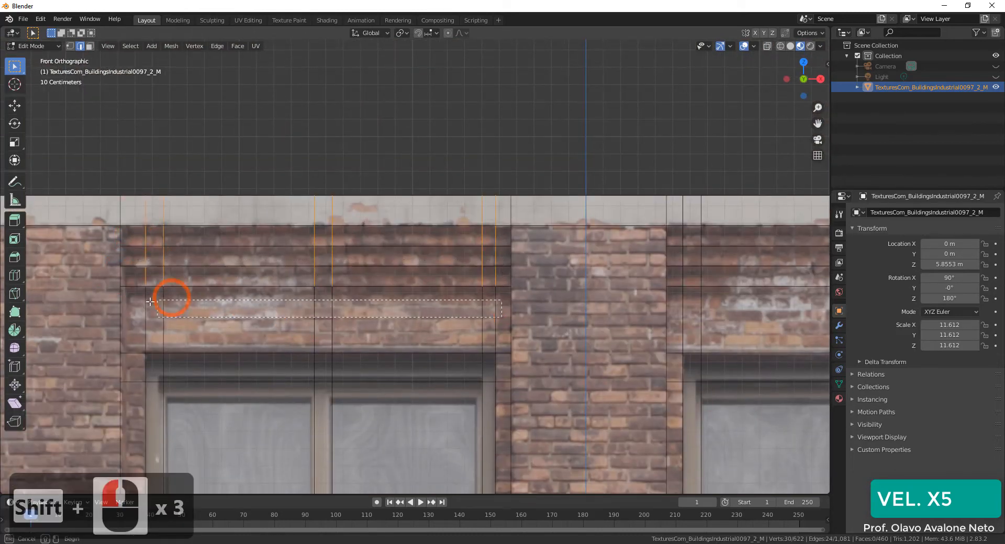
shift+drag(150, 301, 144, 301)
right_click(145, 301)
click(144, 306)
Try to select the inner vertical edges of the parapet and cornice above the third top window
scroll(503, 159, down, 2)
shift+middle_drag(791, 260, 362, 262)
scroll(363, 262, up, 1)
drag(112, 202, 420, 297)
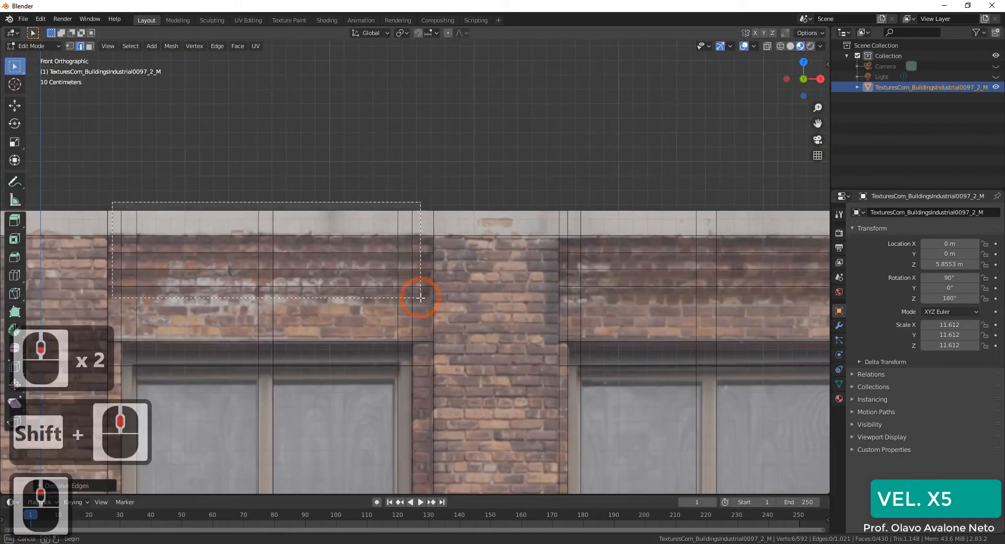
click(288, 215)
drag(117, 282, 122, 205)
shift+click(121, 259)
drag(424, 275, 116, 288)
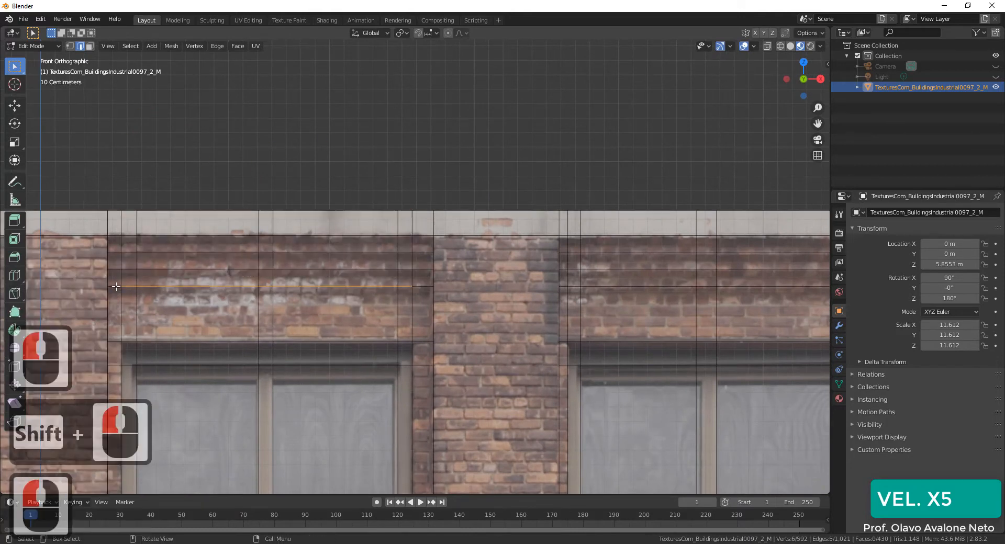
Dissolve the inner vertical edges on the parapet and cornice bands above the third top window
drag(428, 284, 118, 274)
drag(425, 260, 116, 266)
shift+drag(423, 244, 118, 250)
shift+drag(423, 224, 125, 230)
right_click(127, 230)
click(84, 341)
Dissolve the inner vertical edges on the brick panel above the third top window and on the fourth column's parapet, cornice and brick panel
drag(416, 323, 116, 321)
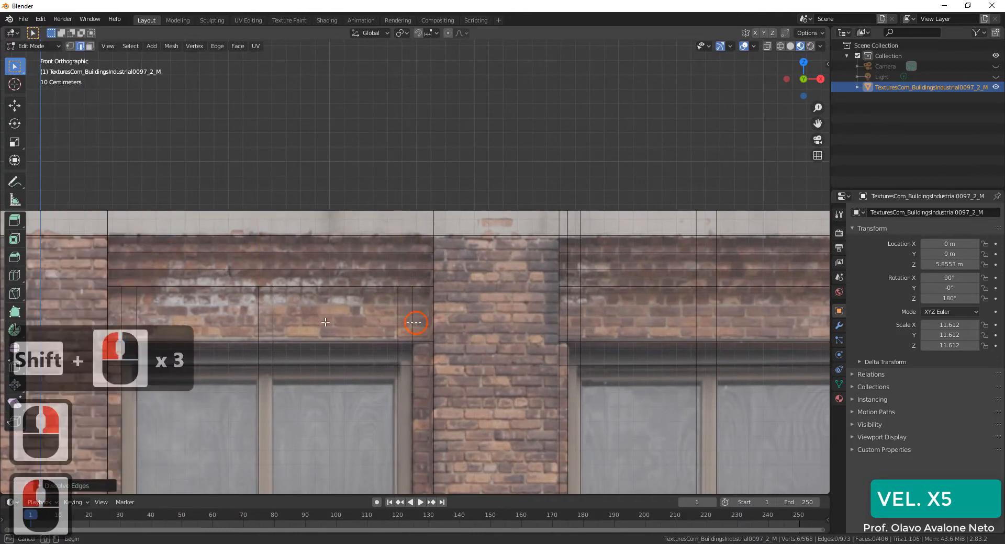
shift+middle_drag(607, 296, 532, 294)
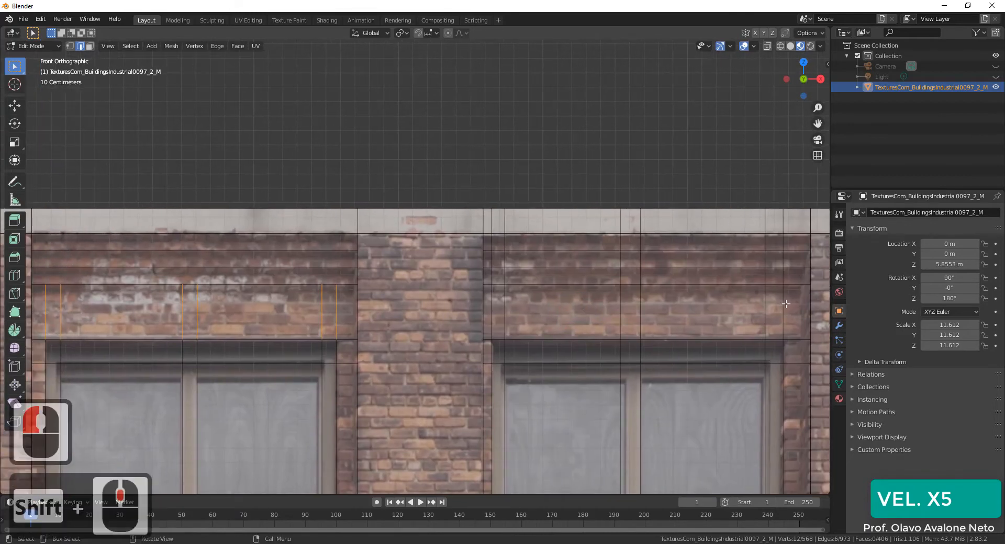
shift+drag(789, 306, 488, 301)
shift+drag(790, 278, 488, 273)
shift+drag(799, 256, 488, 257)
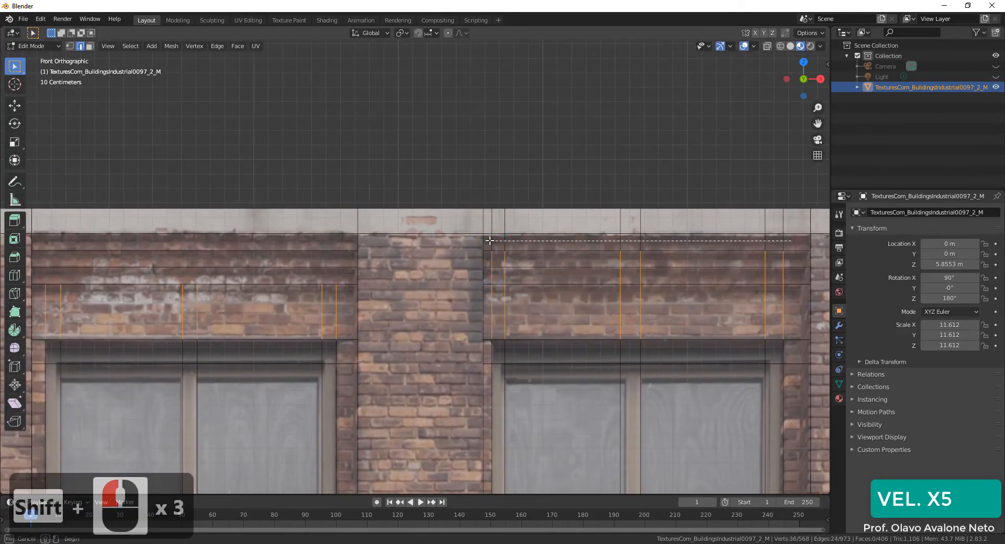
shift+drag(492, 220, 492, 220)
right_click(521, 233)
click(520, 233)
Switch mesh selection to face mode with the whole facade in view
scroll(605, 292, down, 6)
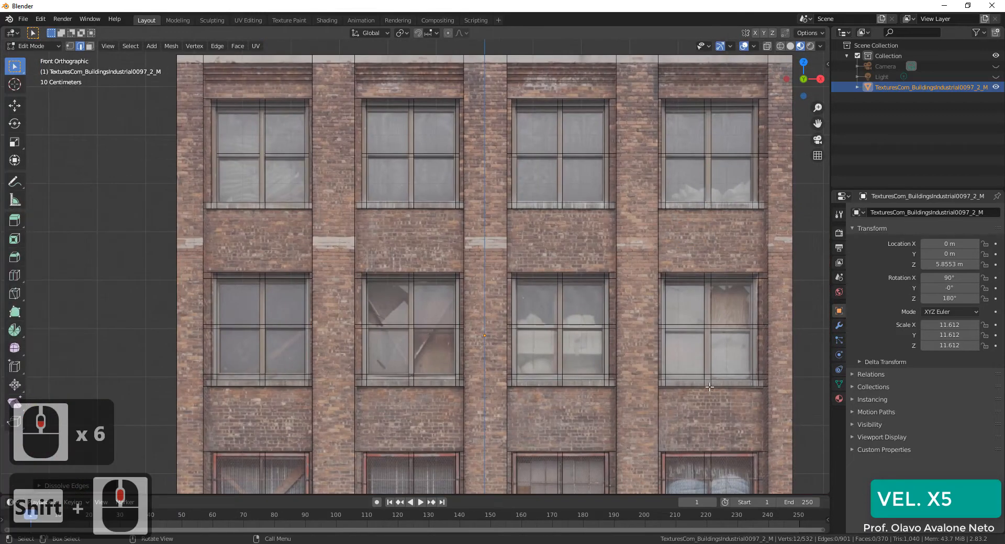
shift+middle_drag(708, 357, 674, 295)
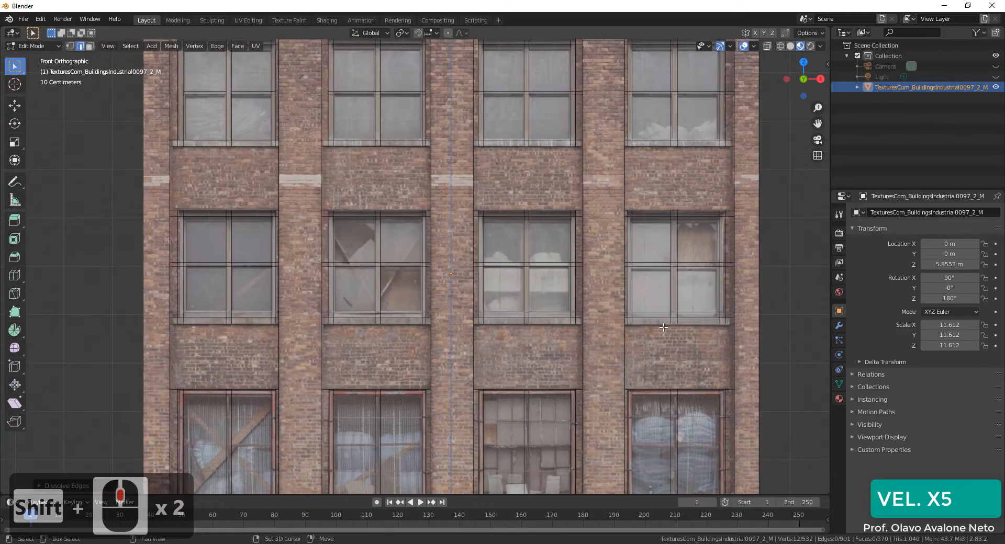
scroll(776, 149, down, 2)
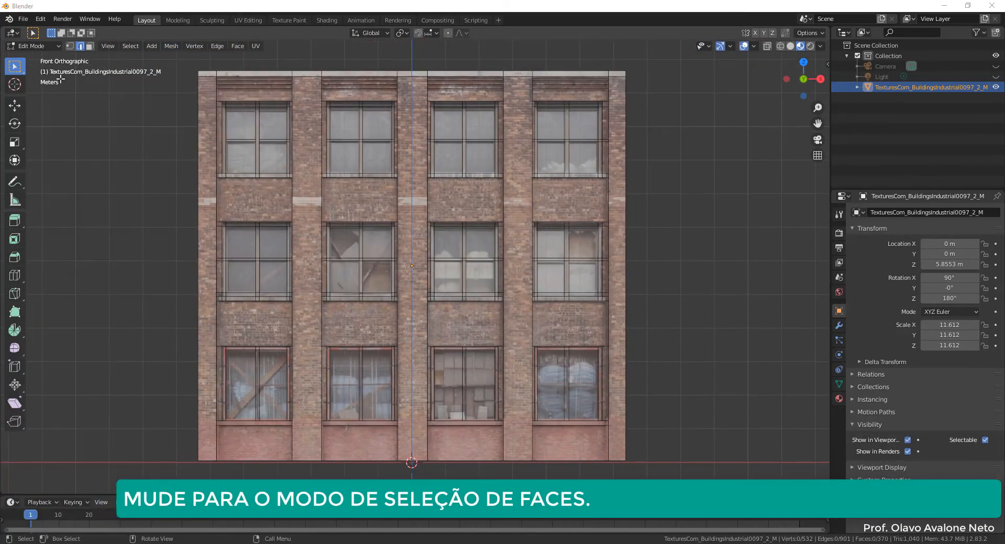
click(89, 46)
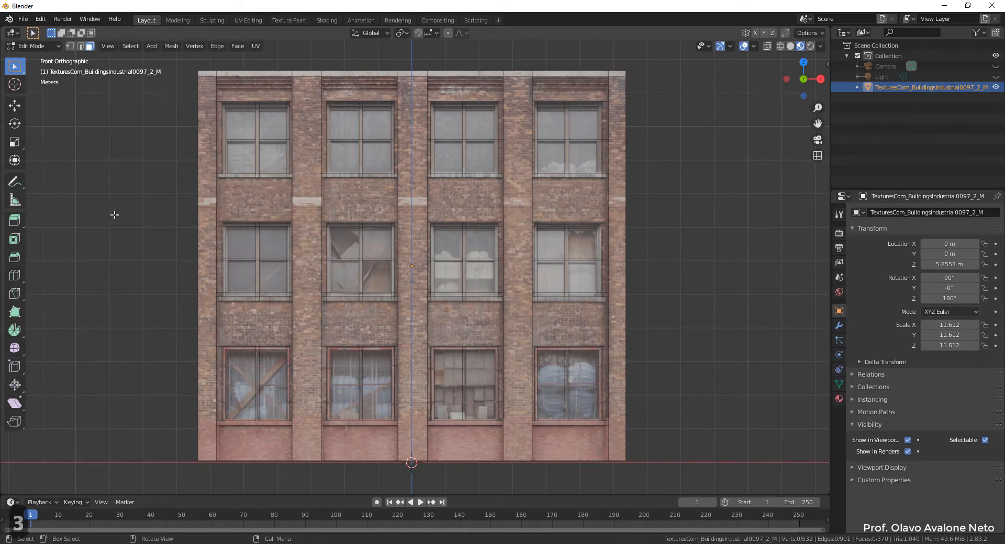
key(3)
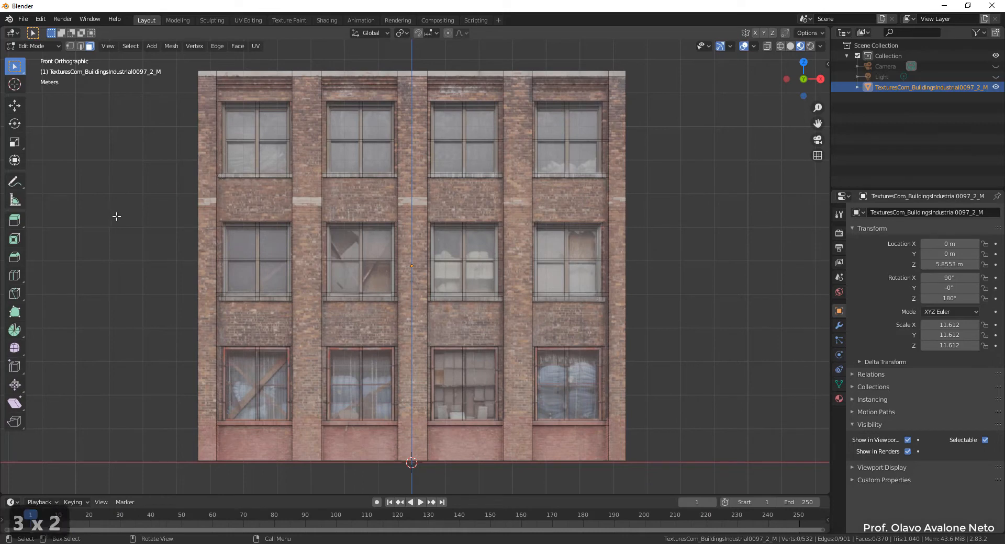
Select all the vertical brick pillar faces and the whole row of parapet faces along the facade's top edge
click(209, 97)
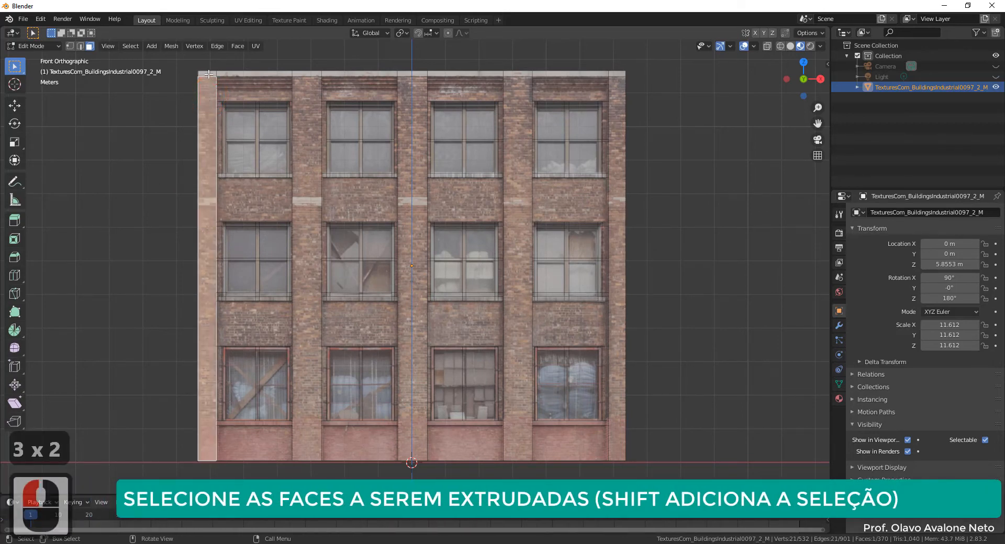
shift+click(208, 74)
shift+click(247, 73)
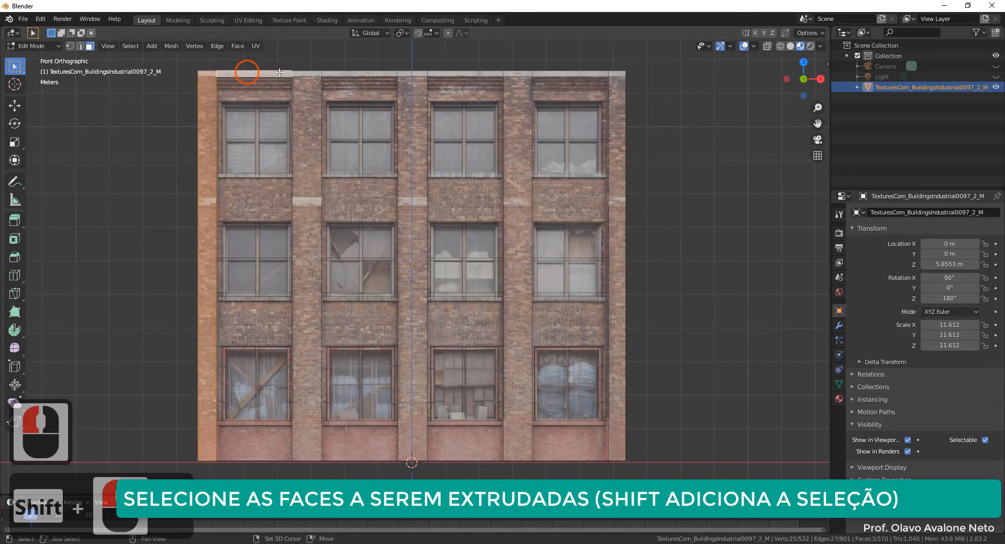
shift+click(304, 98)
shift+click(332, 73)
shift+click(331, 72)
shift+click(416, 72)
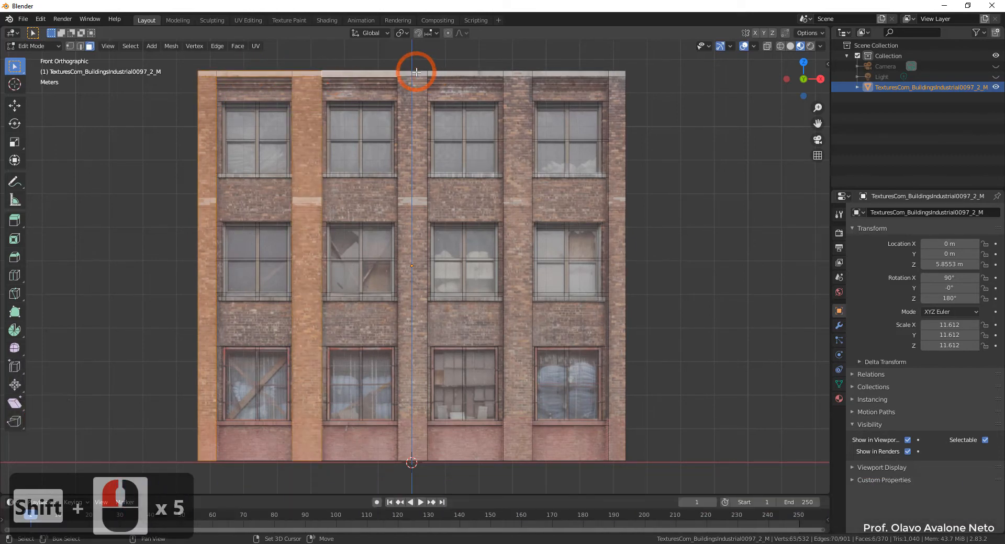
shift+click(426, 82)
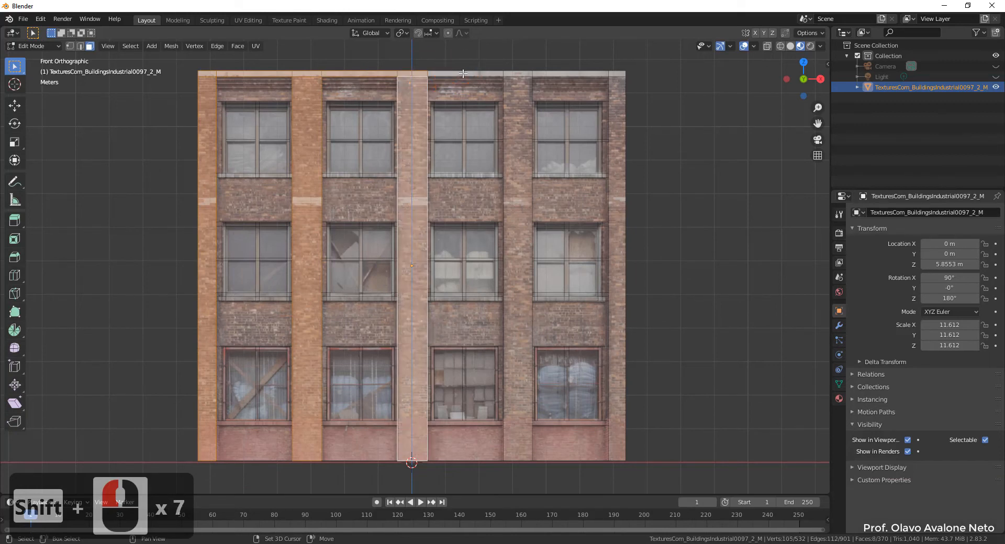
shift+click(462, 74)
shift+click(523, 76)
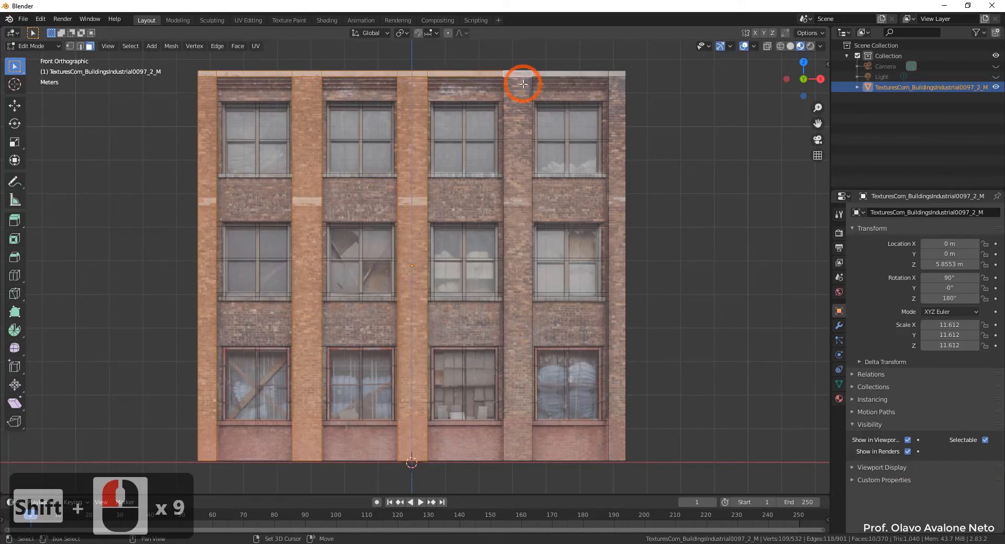
shift+click(542, 74)
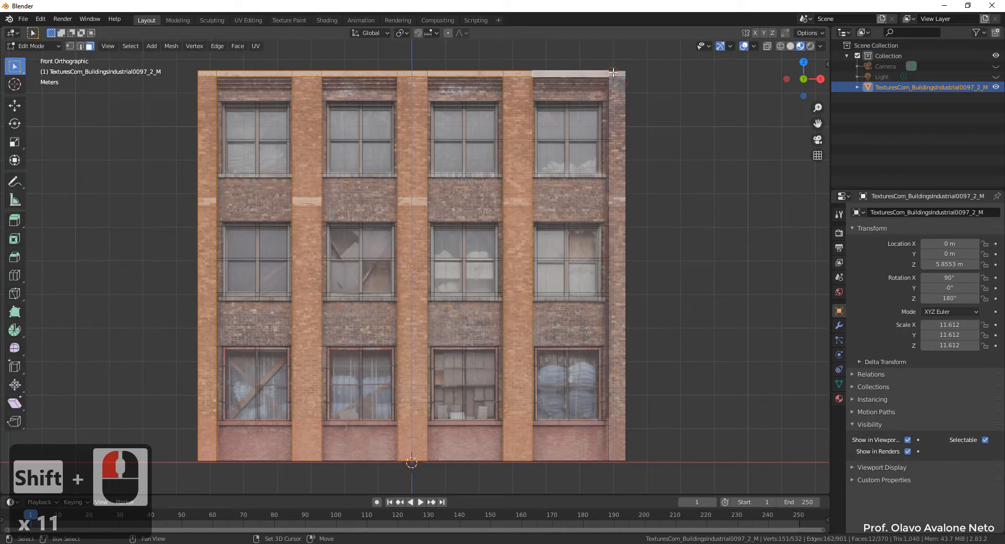
shift+click(614, 82)
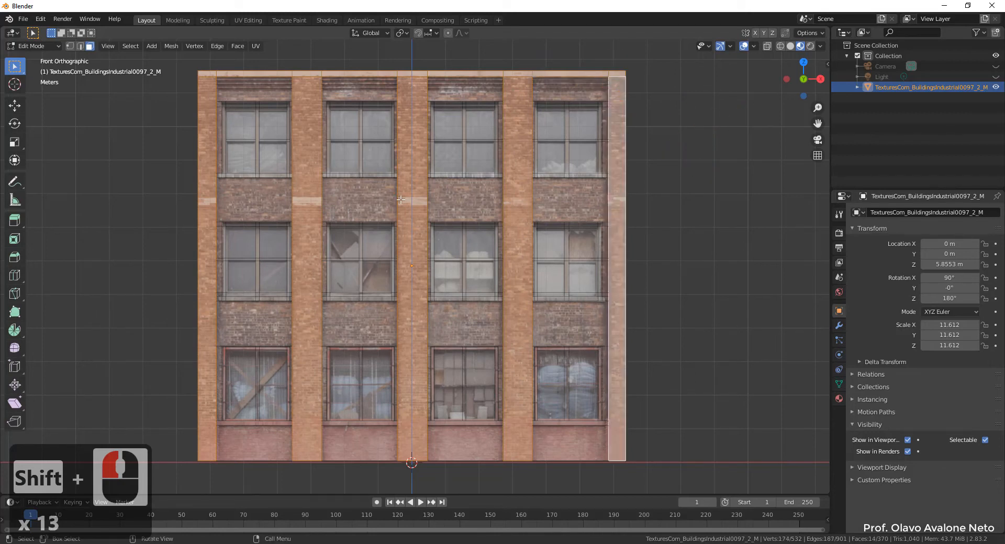
Split the selected pillar and parapet faces from the wall and extrude them outward about 0.26 m with Extrude Region
middle_drag(400, 199, 461, 235)
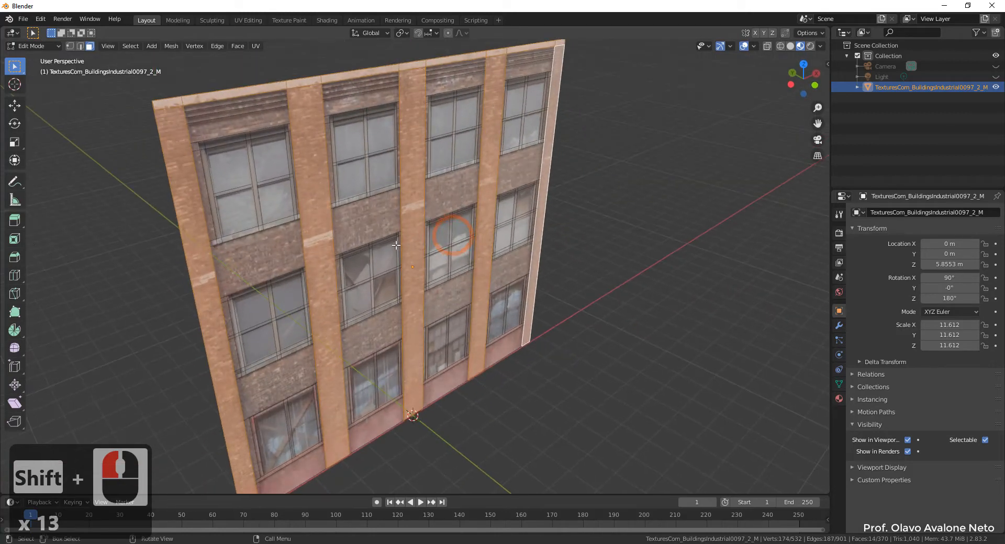
click(16, 222)
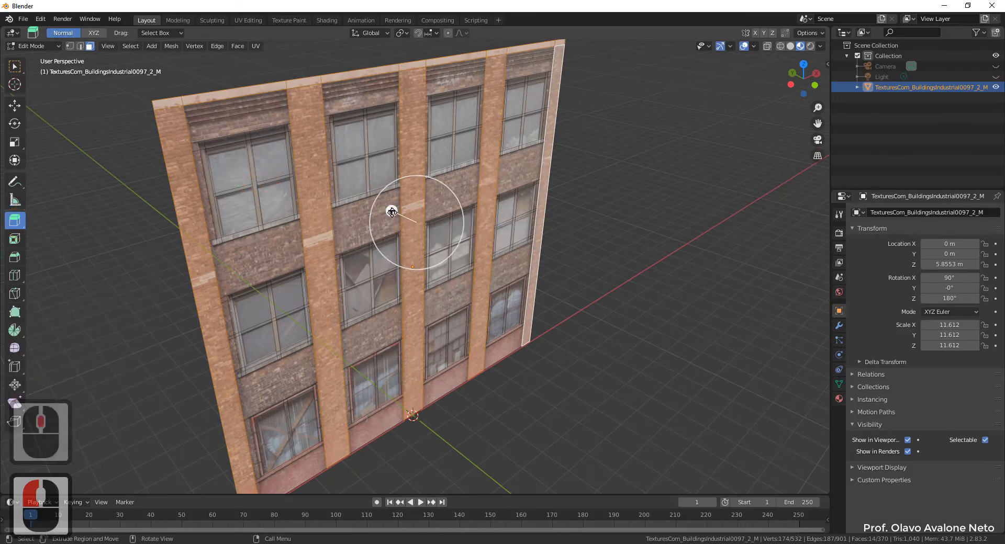
key(y)
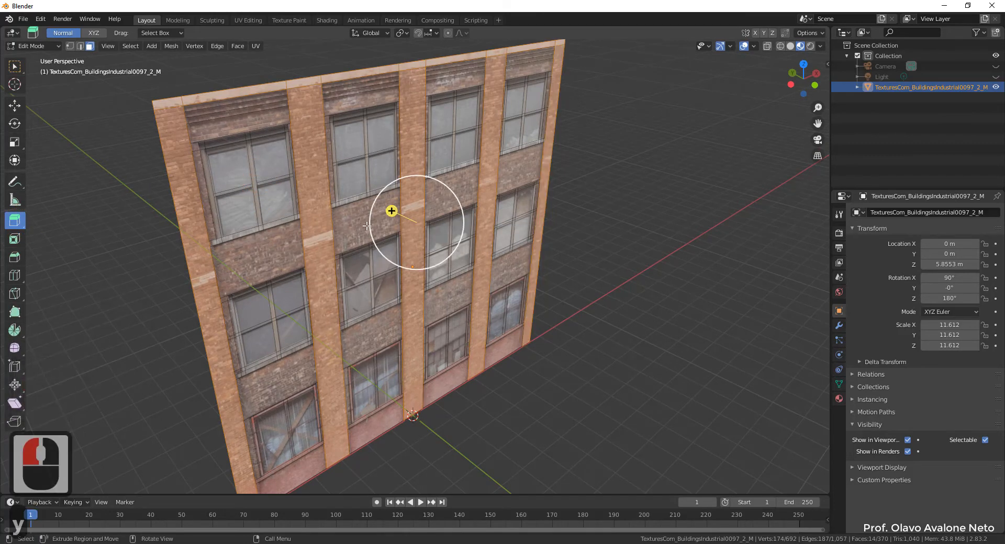
click(392, 212)
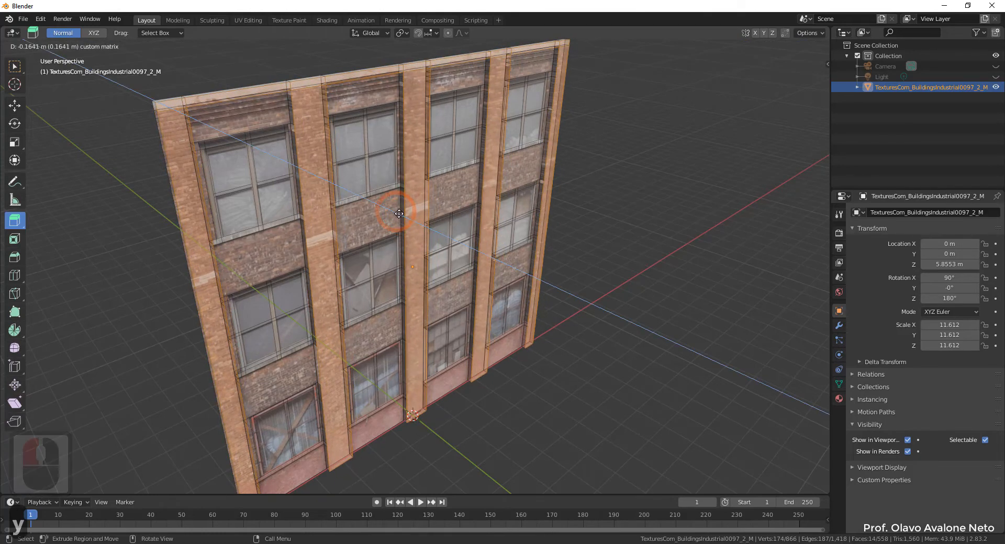
drag(510, 258, 399, 210)
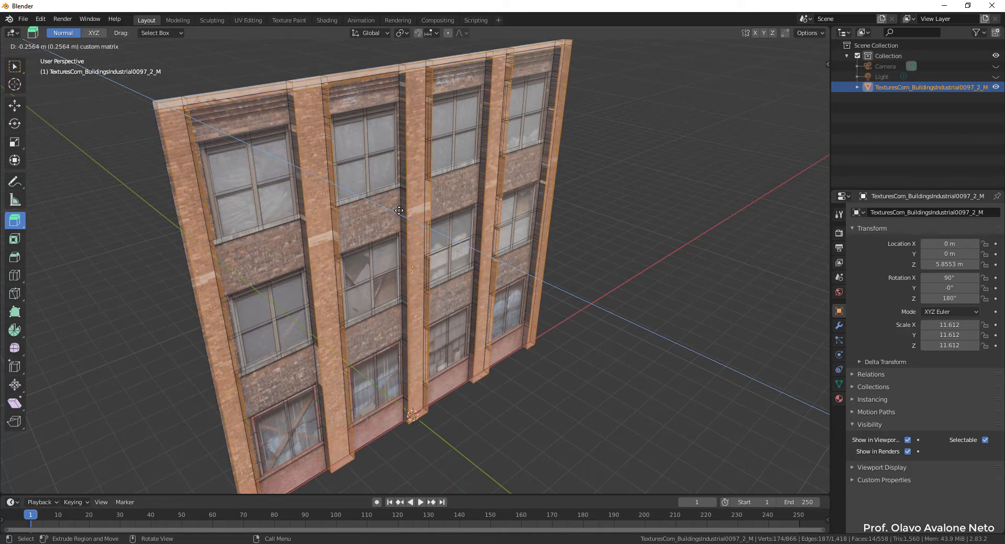
drag(398, 210, 399, 211)
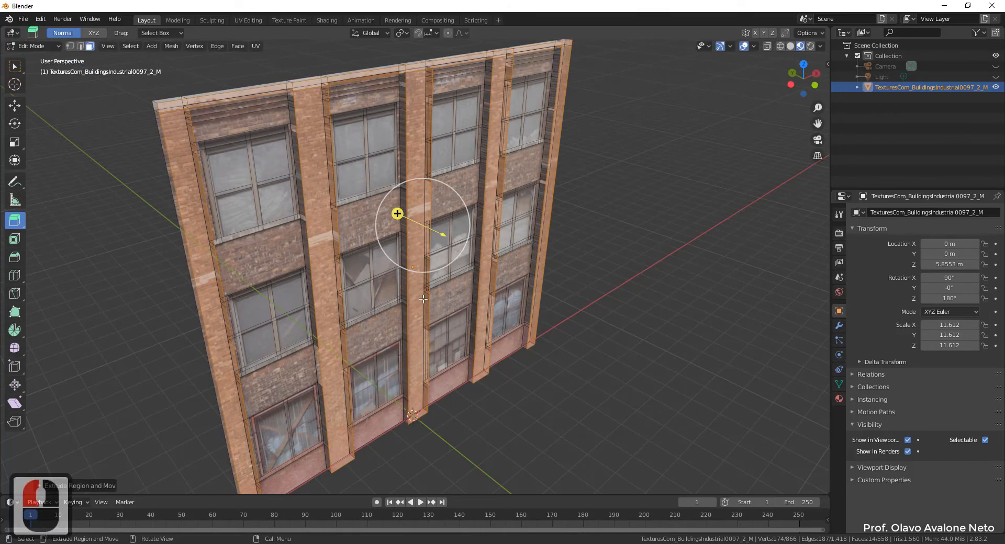
Examine the depth of the extruded pillars in rendered, solid and material preview shading and from both sides of the facade
scroll(375, 234, up, 10)
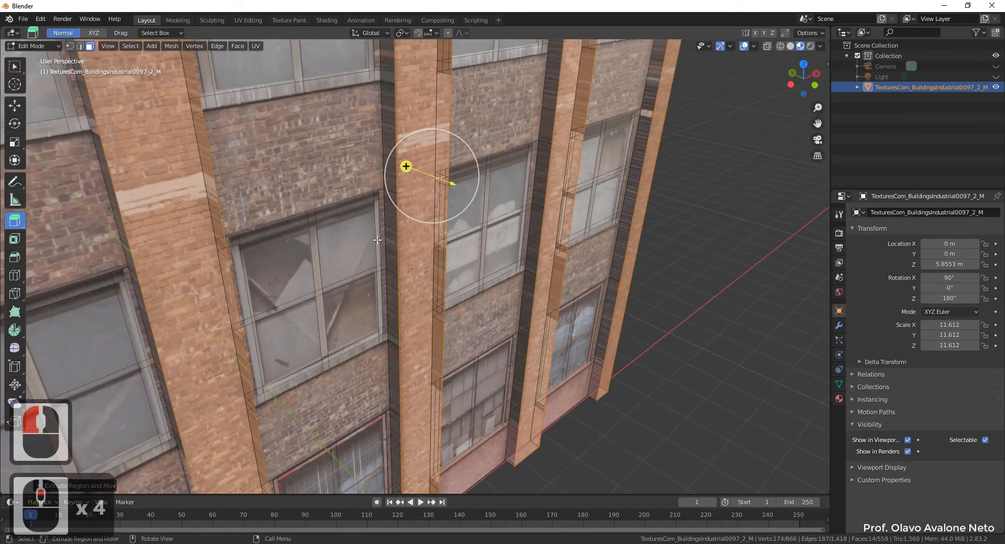
click(810, 46)
click(800, 46)
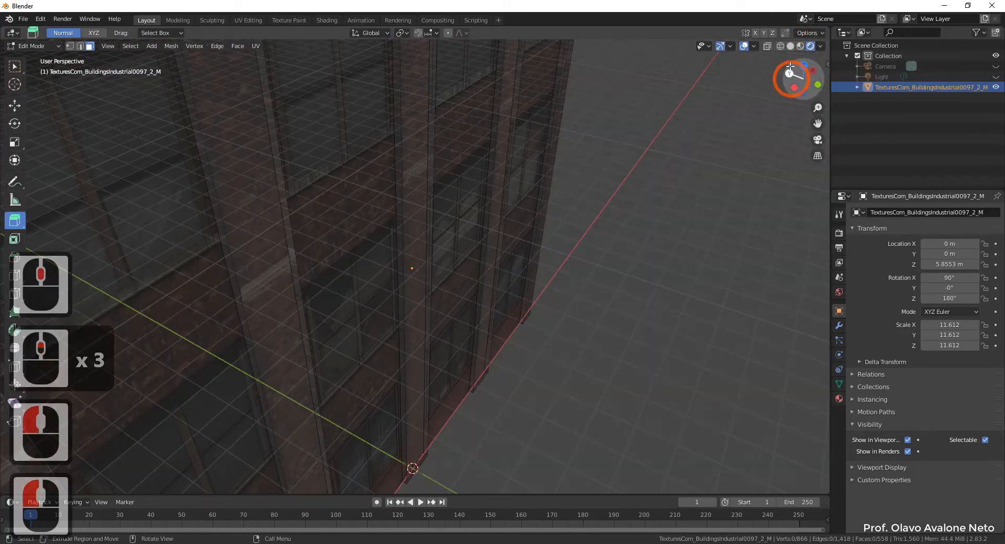
scroll(712, 285, down, 5)
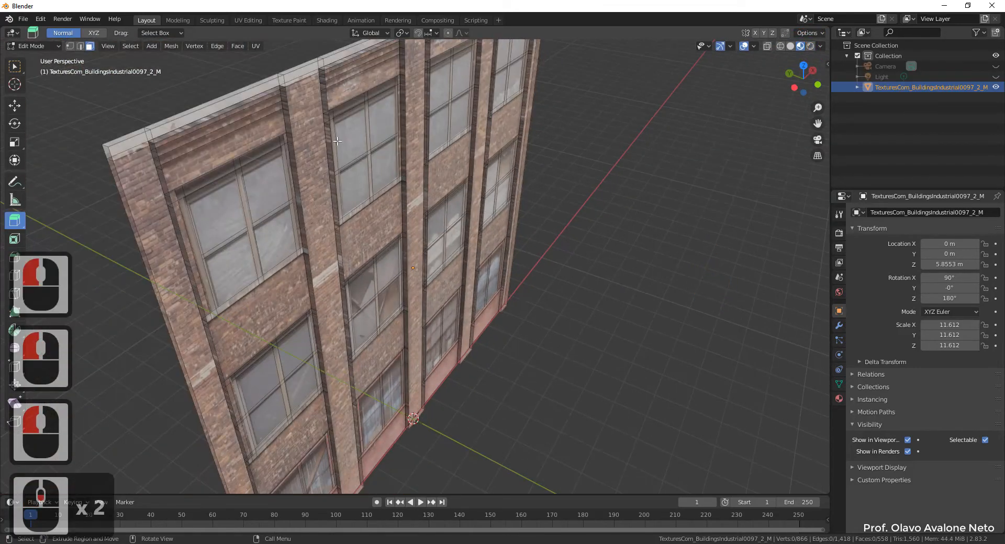
scroll(271, 64, up, 3)
click(245, 190)
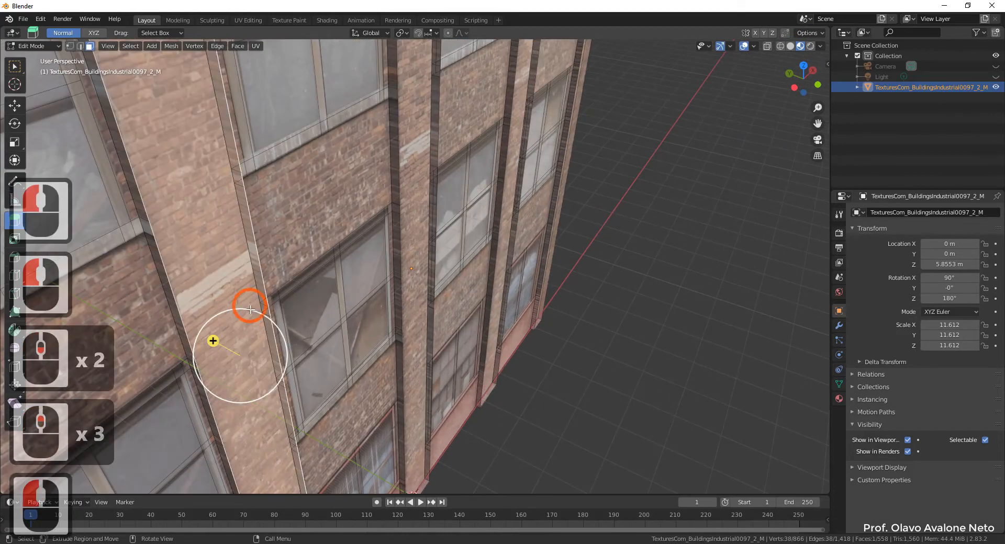
scroll(293, 237, down, 3)
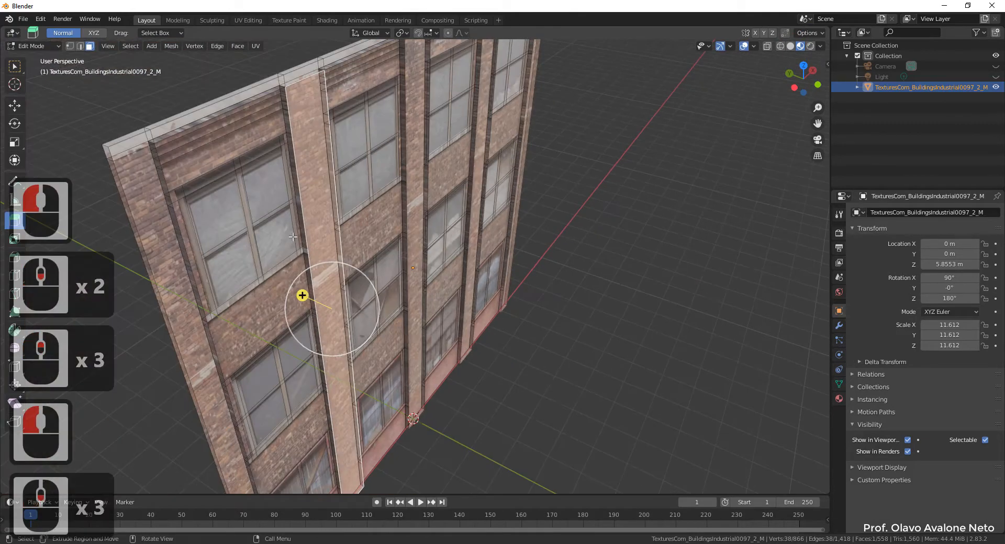
click(502, 385)
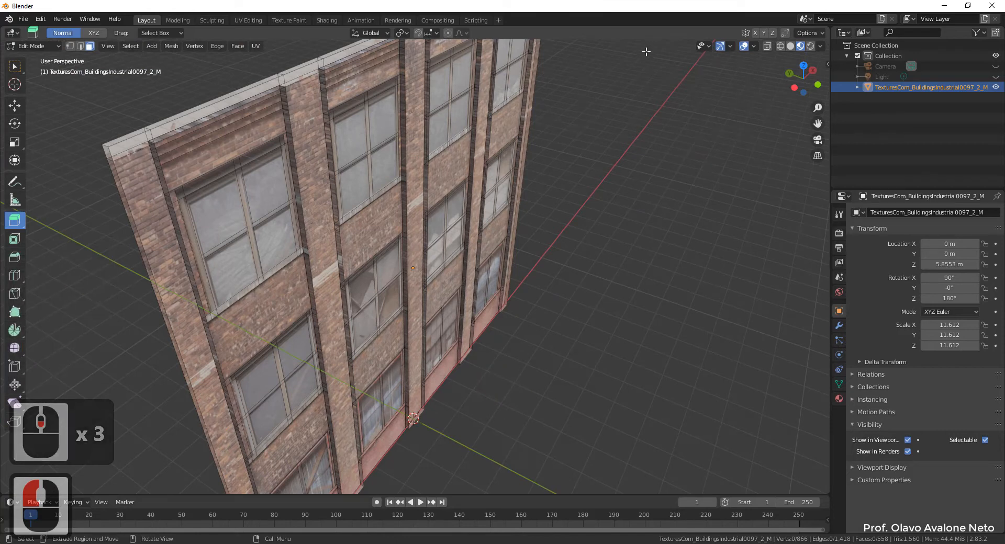
click(790, 46)
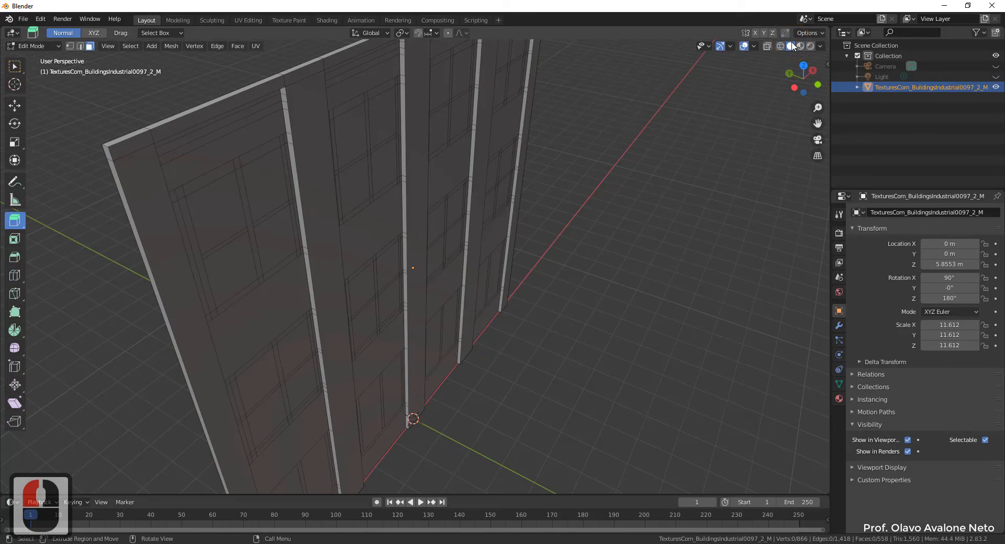
click(799, 46)
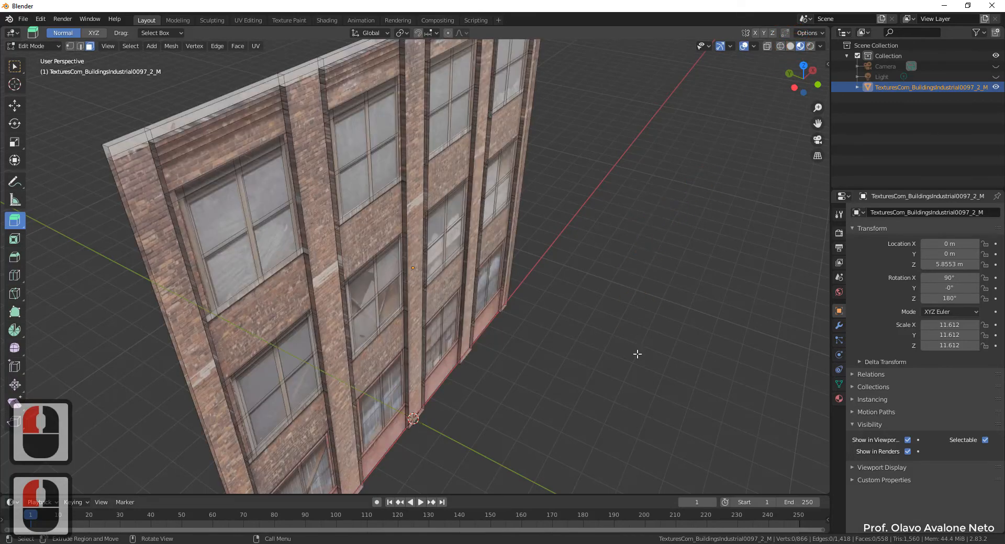
middle_drag(637, 355, 472, 368)
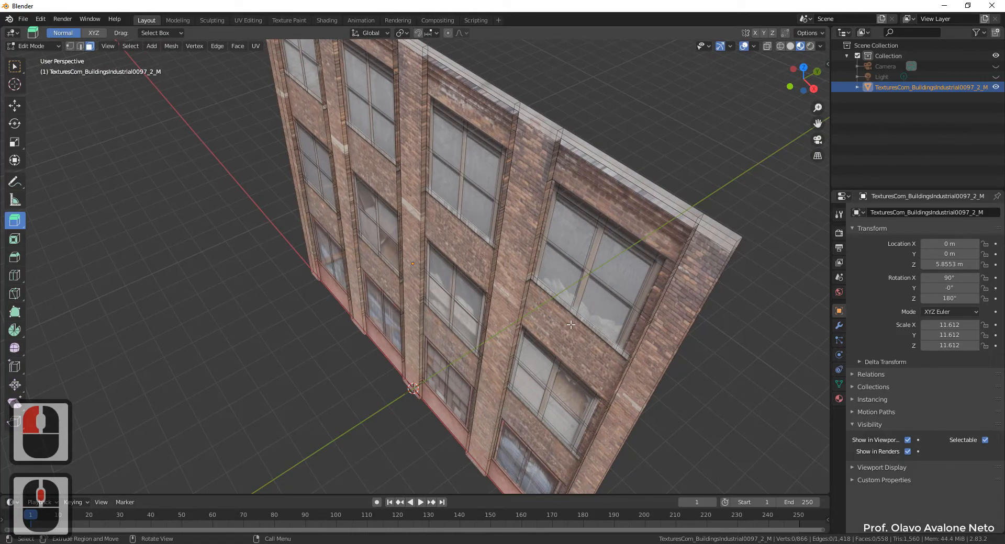
shift+middle_drag(507, 259, 485, 232)
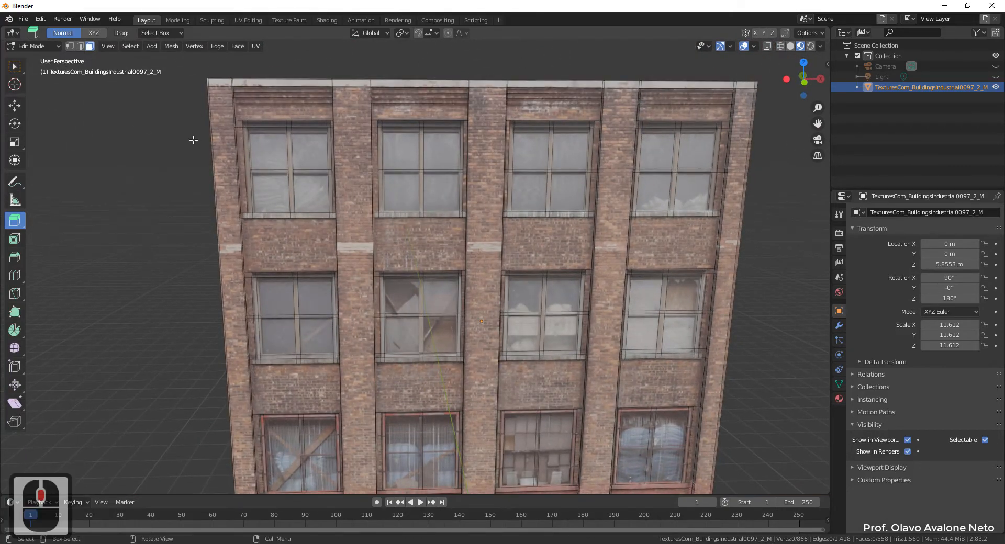
scroll(238, 131, up, 2)
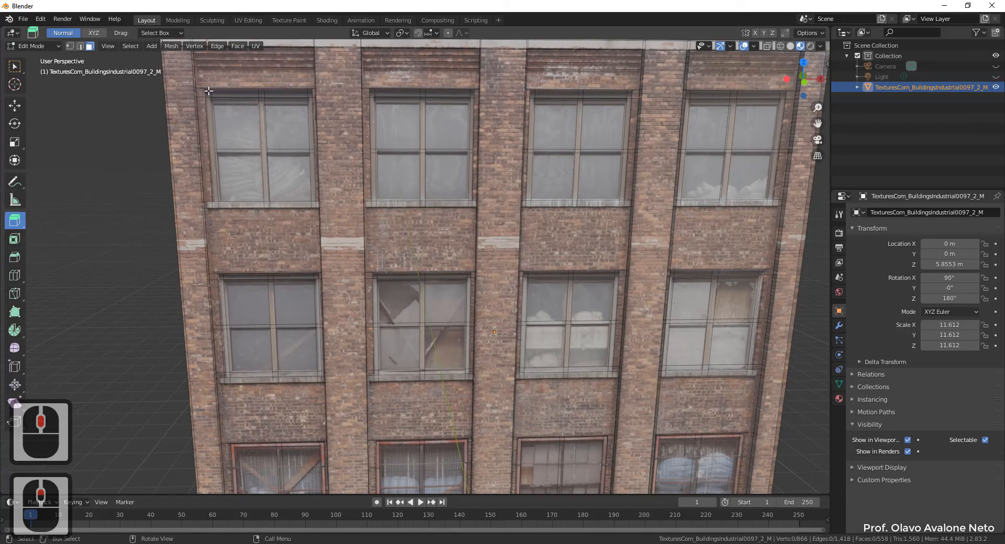
drag(315, 205, 314, 205)
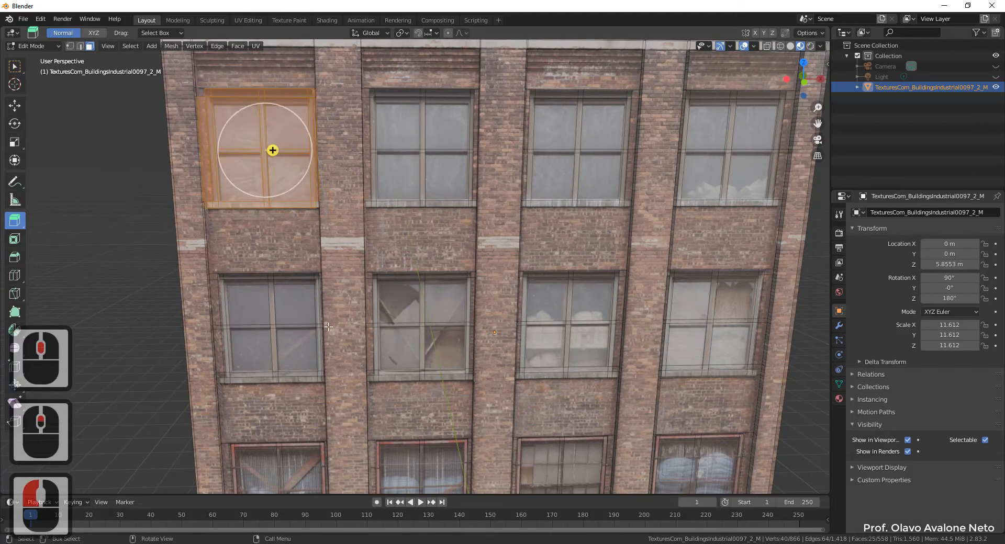
click(302, 265)
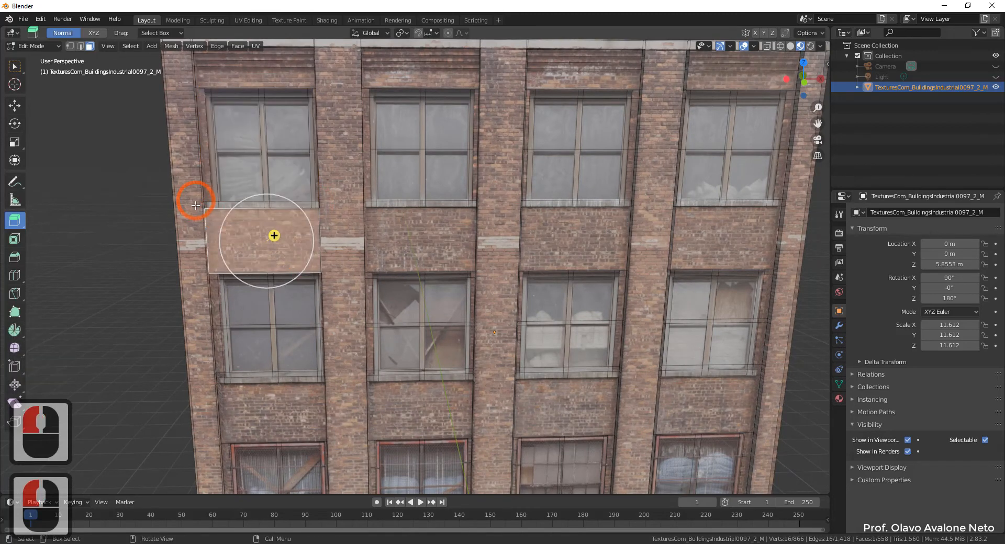
click(67, 249)
Activate the Select Box tool and select the frame, glass and mullion faces on the left half of the first top-row window
click(12, 70)
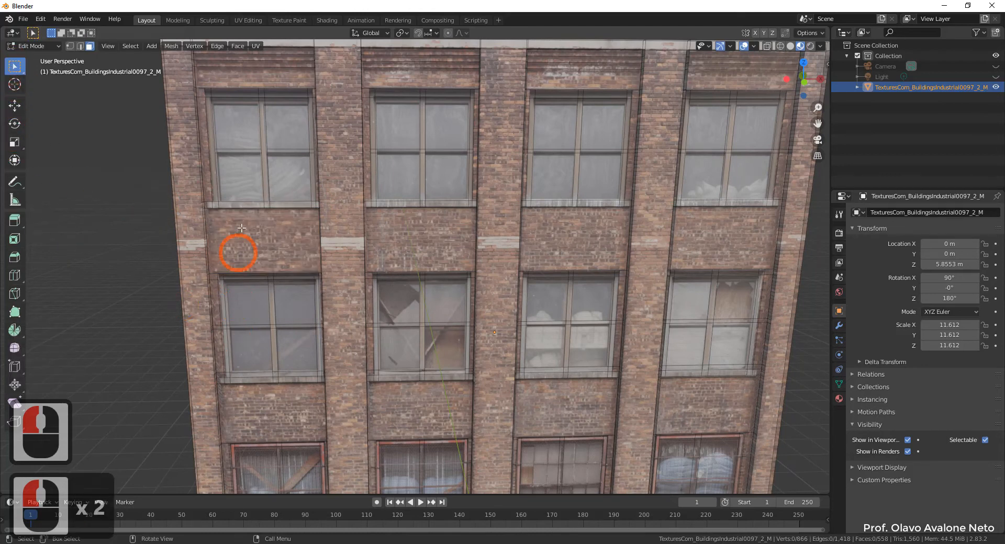
click(240, 186)
scroll(248, 102, up, 2)
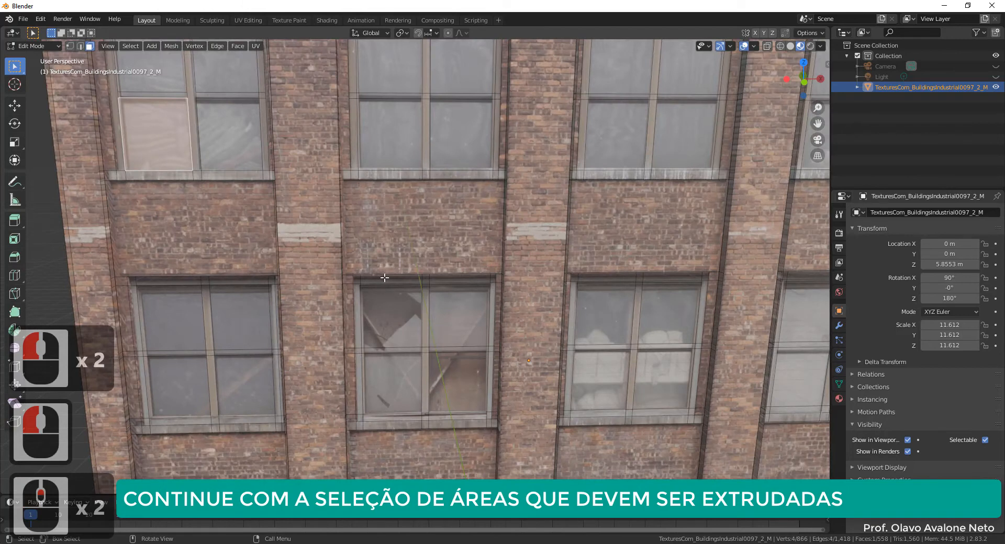
shift+middle_drag(292, 139, 445, 270)
scroll(283, 189, up, 1)
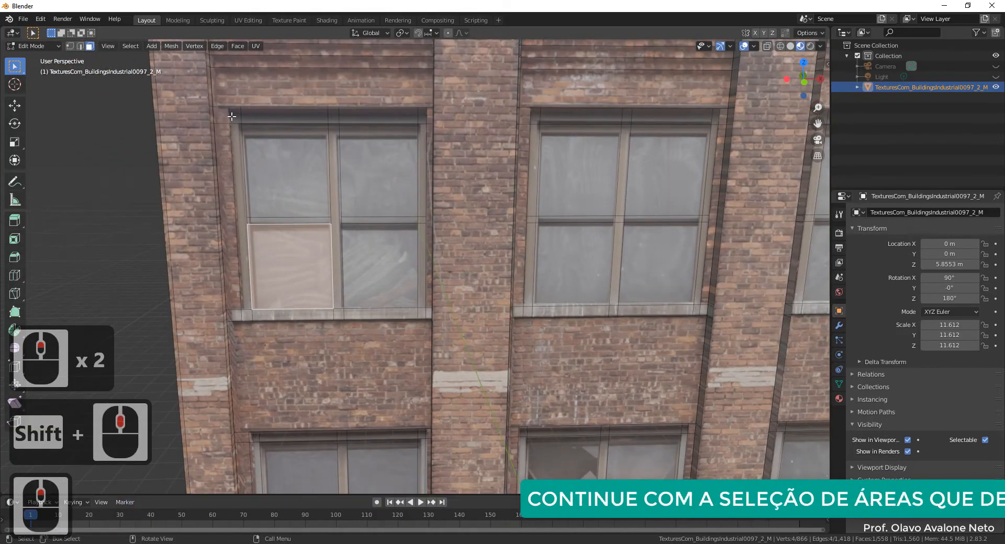
click(233, 117)
shift+click(236, 163)
shift+click(282, 251)
shift+click(287, 167)
shift+click(290, 121)
shift+click(335, 209)
Extend the selection to the right-half panes, right frame and remaining corner faces of the first top-row window
shift+click(410, 117)
shift+click(422, 117)
shift+click(383, 170)
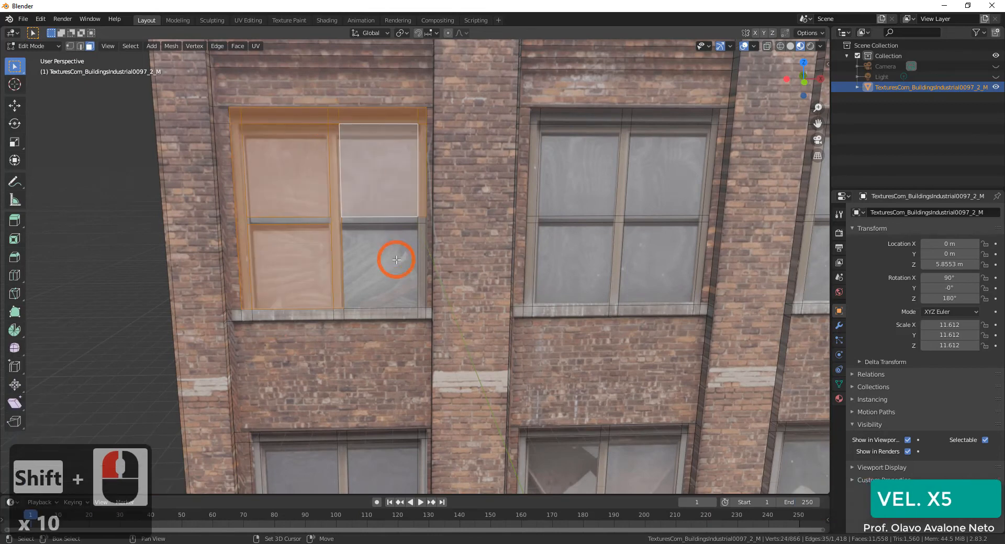
shift+click(392, 260)
shift+click(421, 293)
click(418, 305)
drag(419, 304, 233, 114)
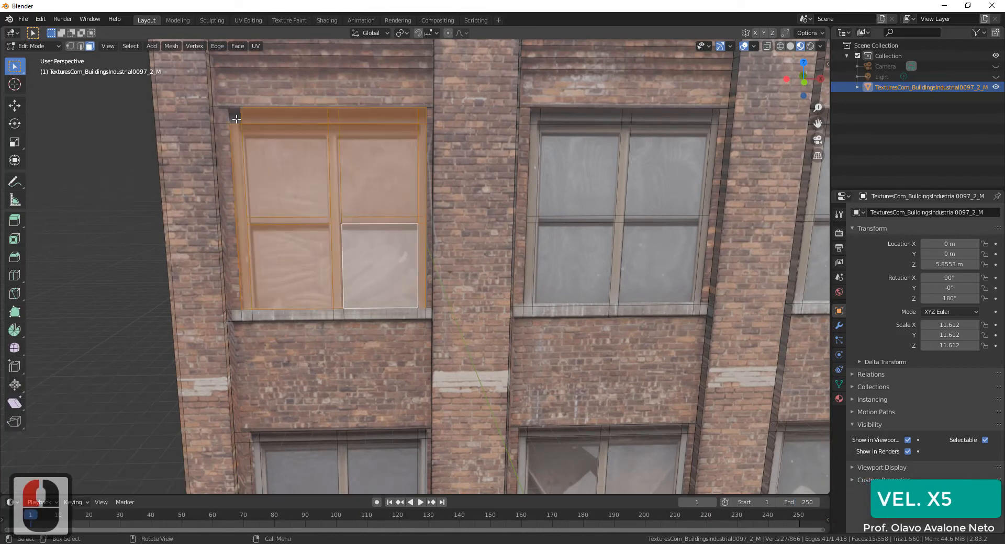
ctrl+click(236, 117)
Add all faces of the second, third and fourth top-row windows to the selection, working in front orthographic view
shift+drag(698, 303, 531, 109)
click(787, 78)
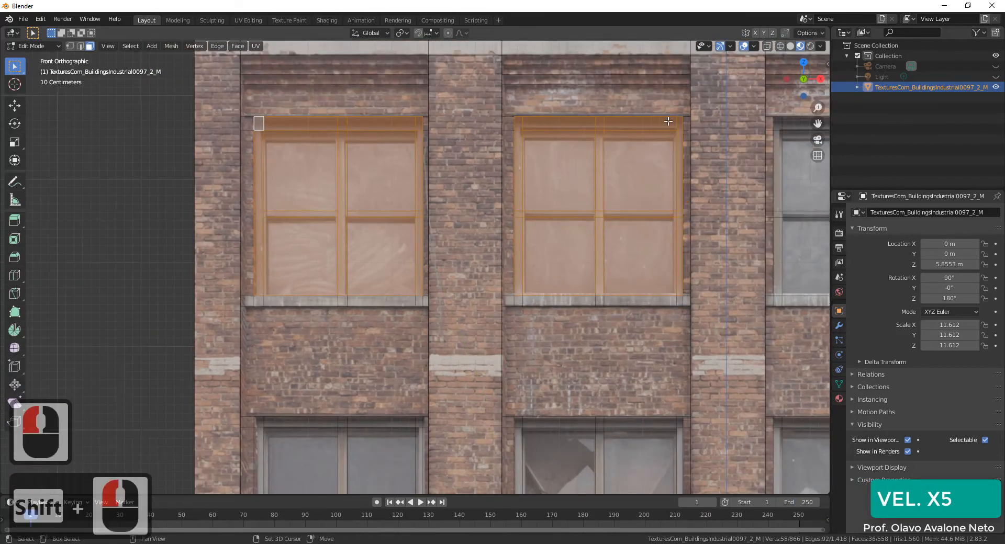
scroll(658, 240, down, 9)
shift+middle_drag(657, 240, 514, 239)
scroll(514, 239, up, 2)
shift+click(418, 152)
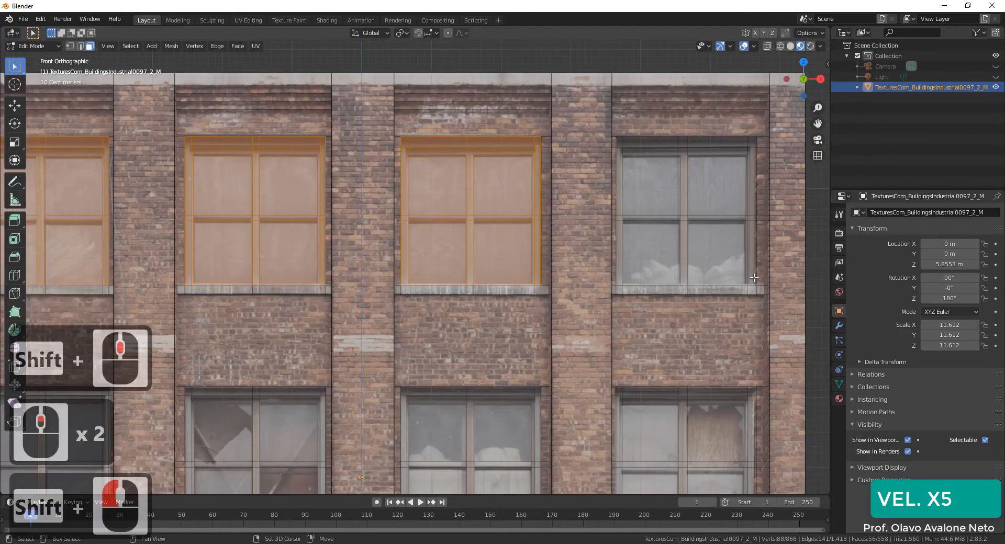
shift+click(636, 149)
Add all faces of the four middle-row windows to the selection
scroll(478, 296, down, 5)
shift+middle_drag(479, 296, 476, 296)
scroll(318, 262, up, 3)
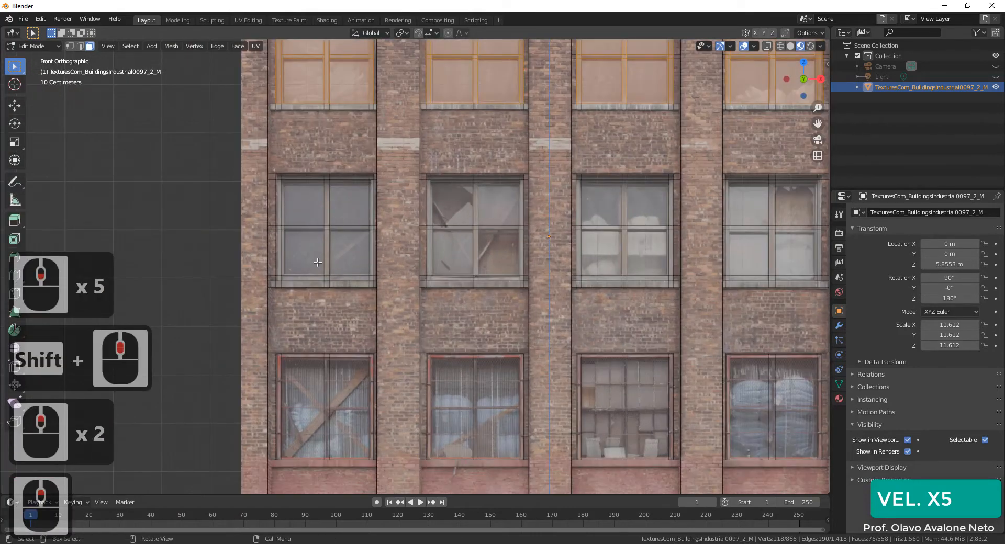
shift+click(371, 278)
shift+click(522, 278)
shift+click(672, 277)
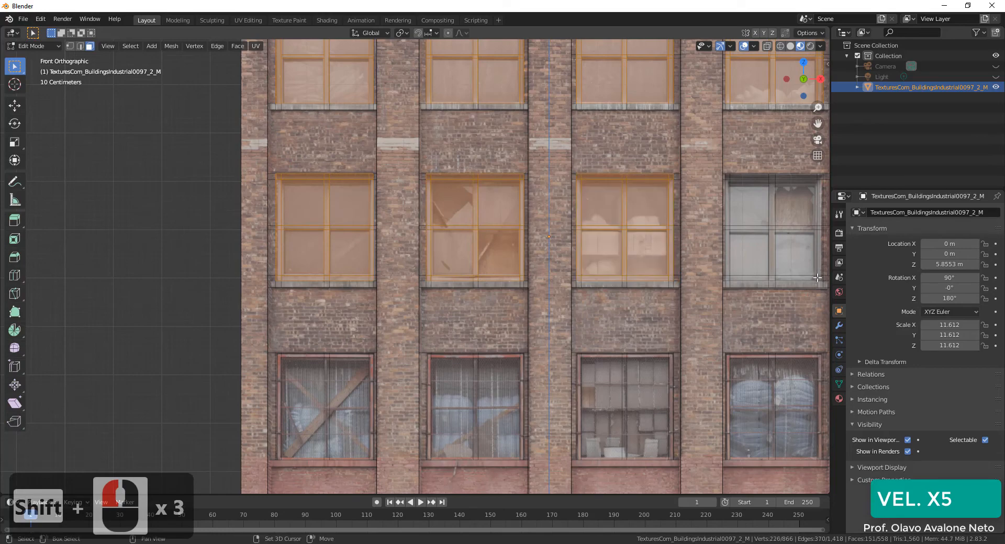
shift+click(817, 278)
Add all faces of the first and second bottom-row windows, including the second one's right frame, to the selection
shift+click(319, 415)
scroll(314, 366, up, 3)
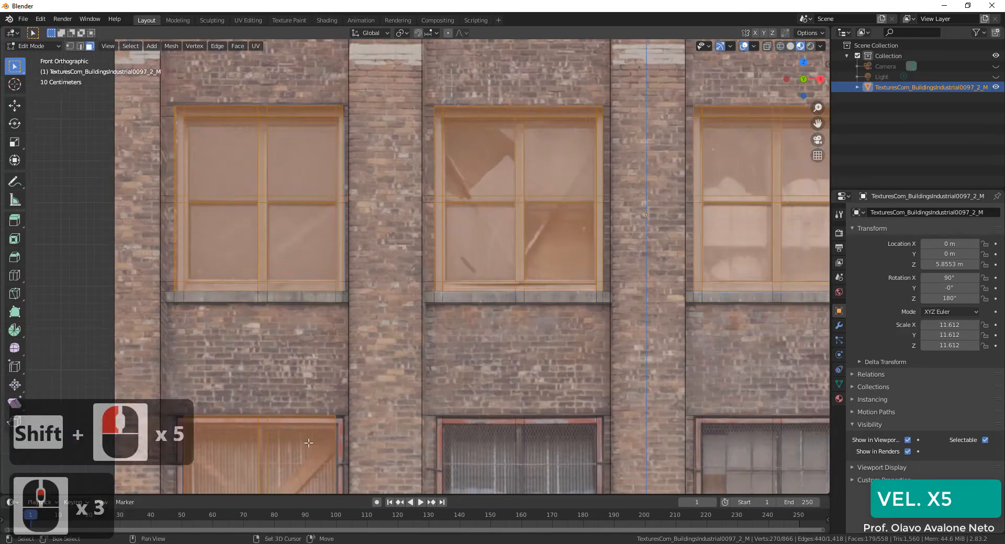
shift+middle_drag(382, 471, 377, 272)
shift+click(680, 251)
shift+click(722, 254)
shift+click(762, 256)
shift+click(789, 258)
scroll(696, 261, down, 3)
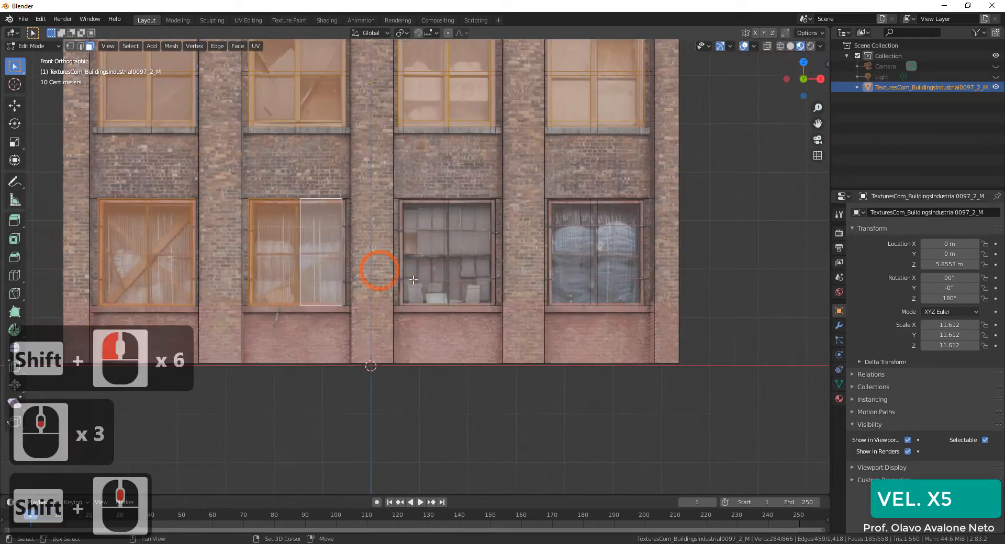
scroll(377, 272, up, 2)
shift+click(312, 277)
Add all faces of the third and fourth bottom-row windows to the selection
shift+drag(403, 217, 396, 214)
shift+drag(740, 296, 610, 214)
scroll(377, 291, down, 3)
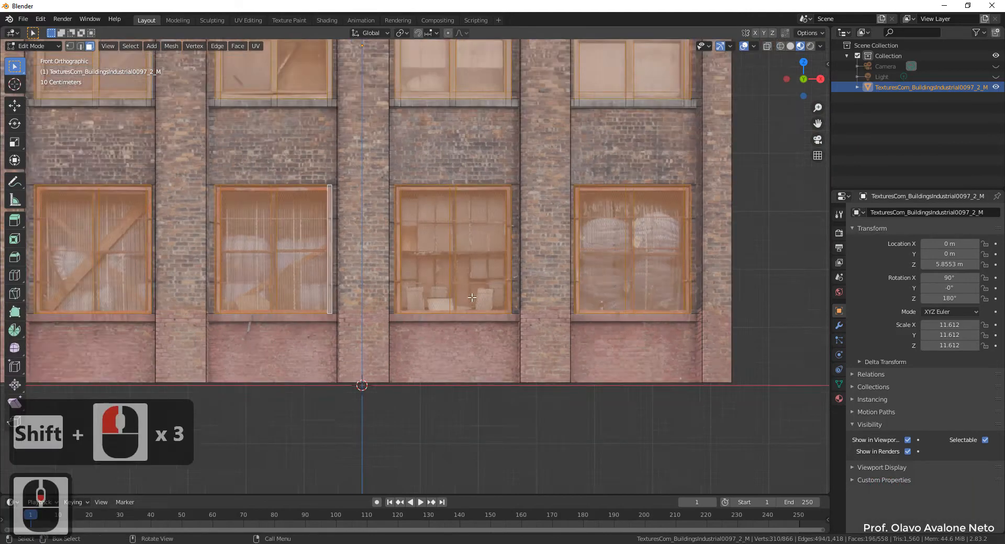
Extrude the selected window faces inward by about 0.08 m and clear the selection
middle_drag(327, 232, 562, 224)
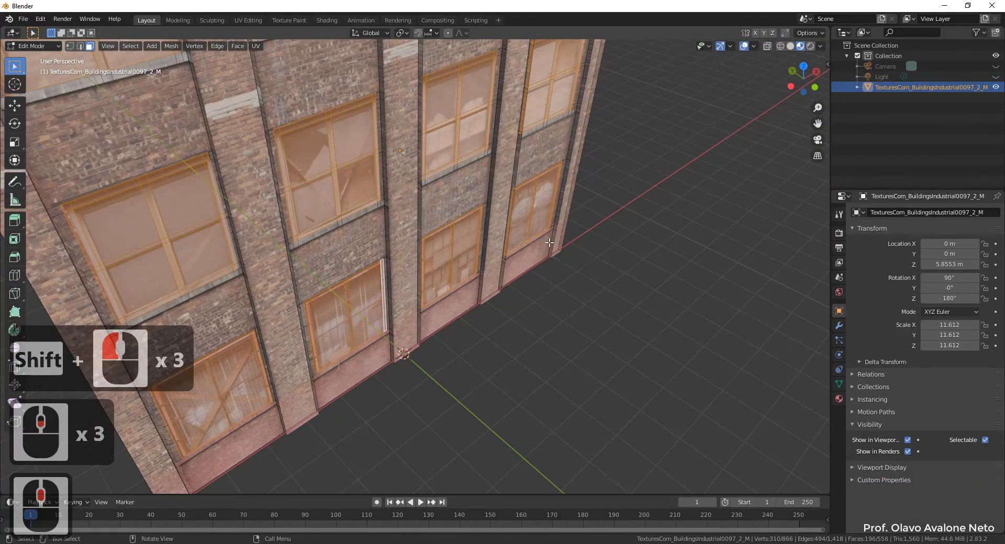
key(e)
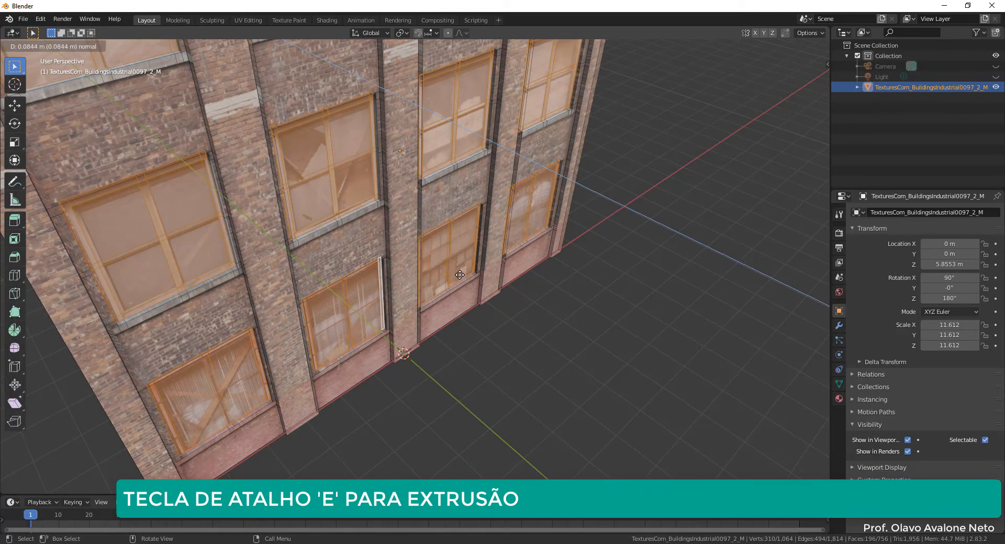
click(460, 277)
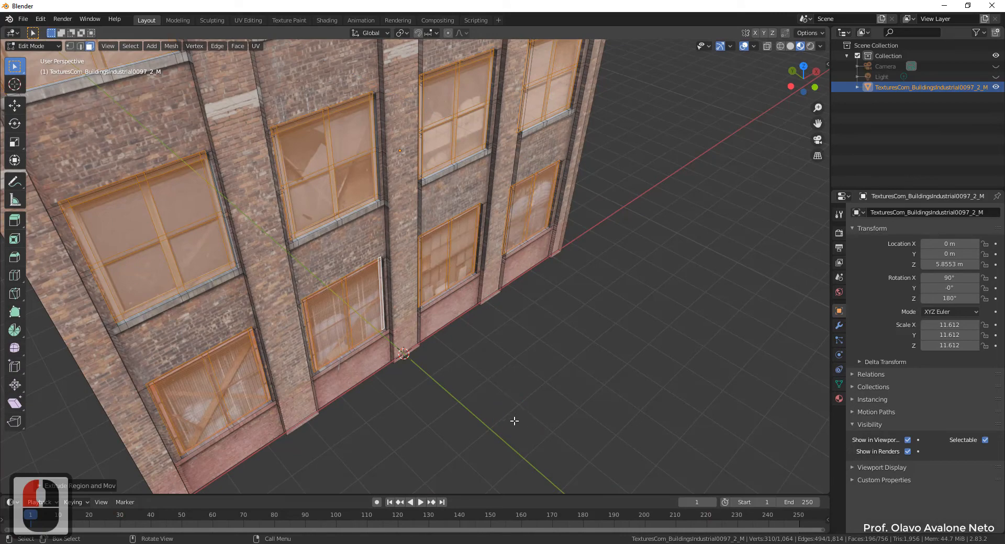
key(Escape)
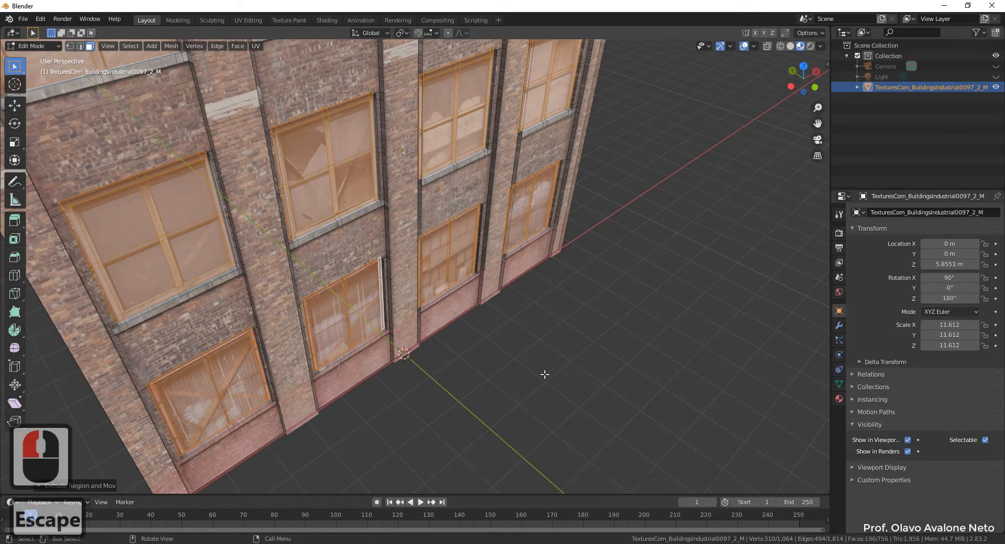
click(575, 375)
middle_drag(576, 374, 536, 317)
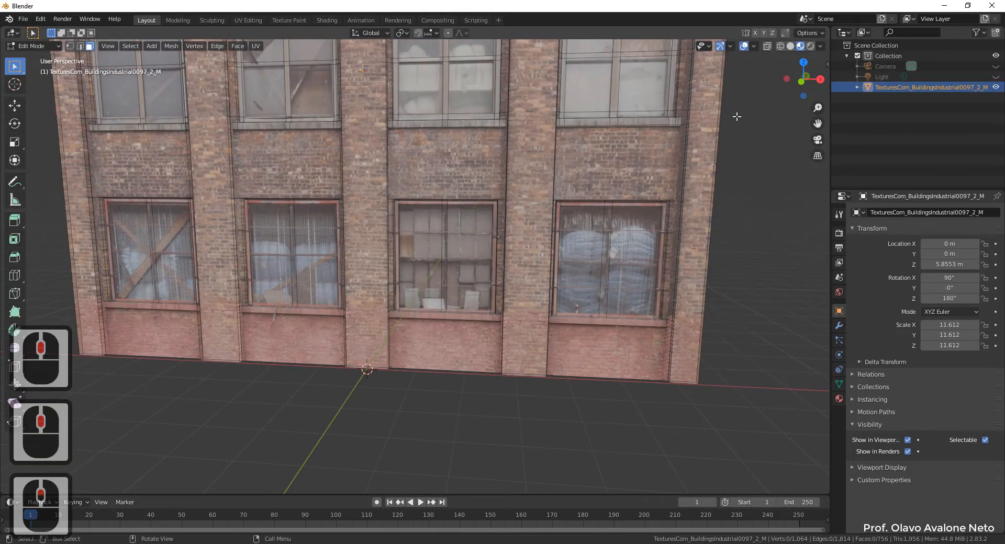
In front orthographic view, select the four sill faces beneath the bottom-row windows
click(797, 82)
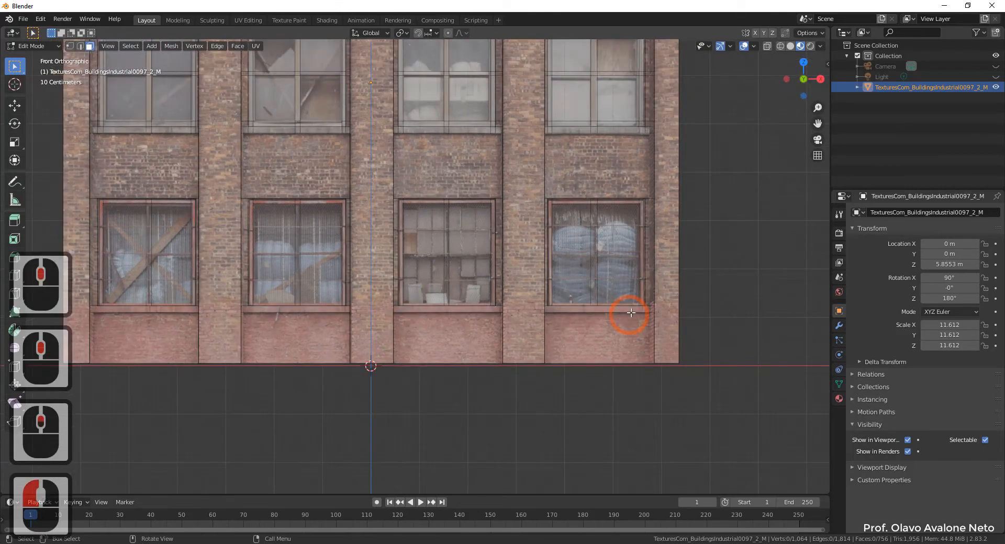
click(633, 310)
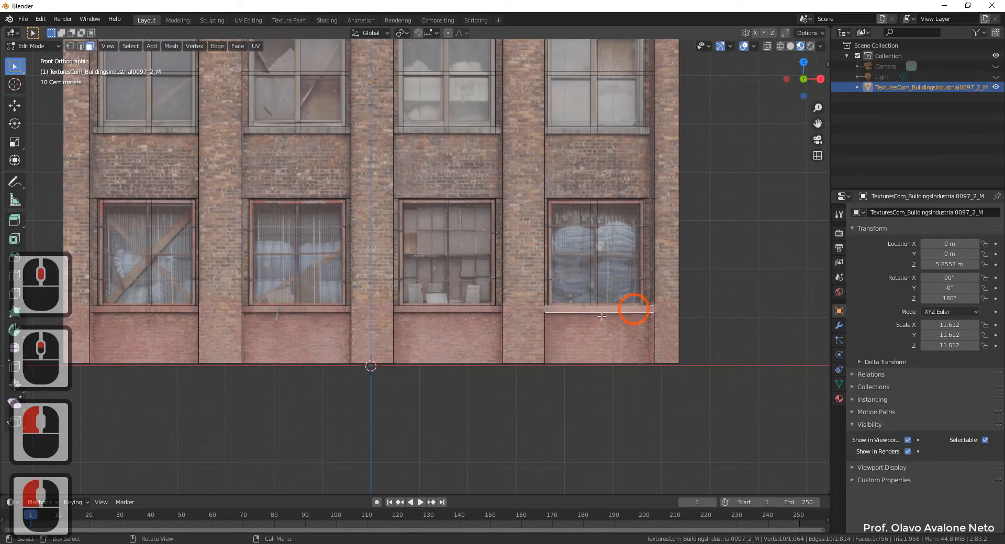
shift+click(498, 311)
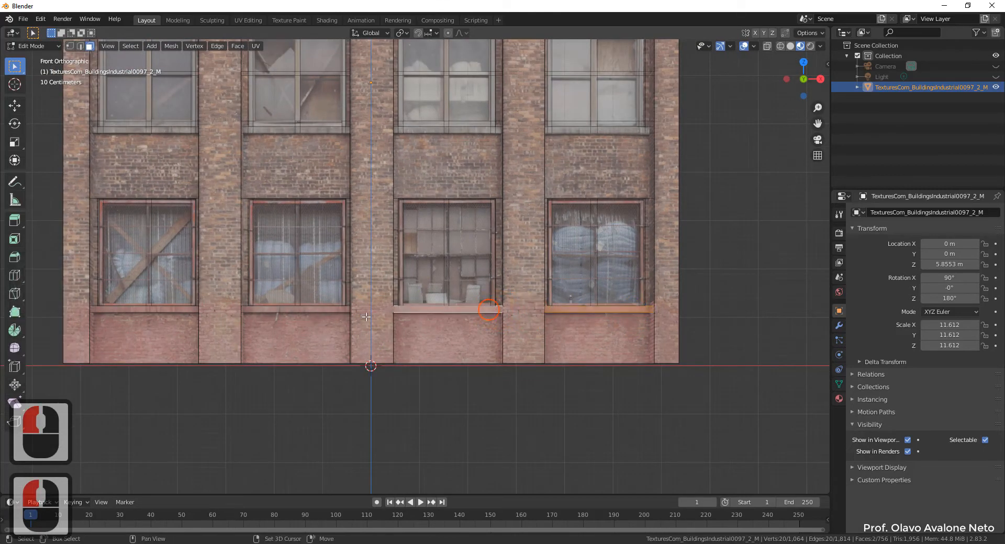
shift+click(300, 310)
shift+click(182, 310)
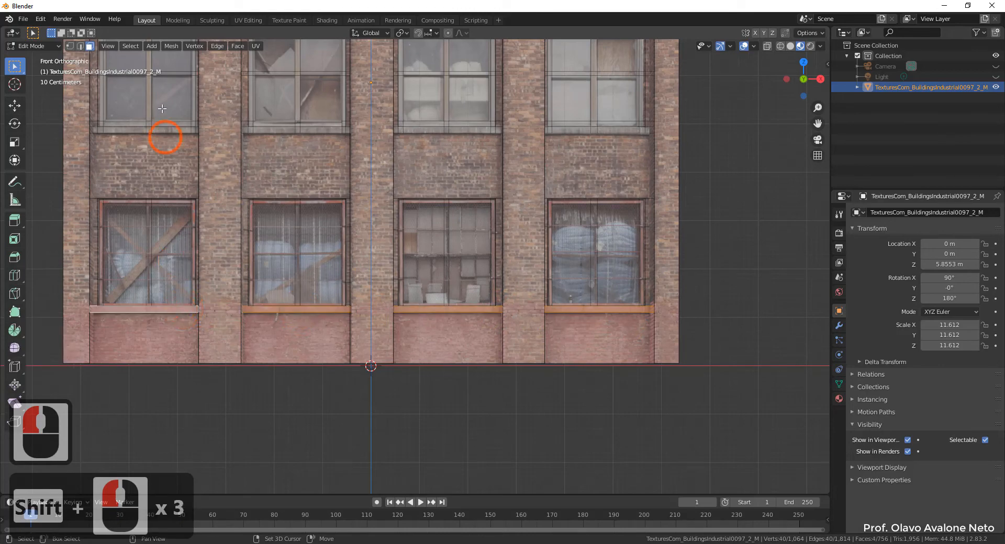
Add all sill faces beneath the four middle-row windows to the selection
shift+click(186, 133)
shift+middle_drag(357, 157, 450, 229)
scroll(451, 229, up, 4)
shift+middle_drag(194, 123, 482, 316)
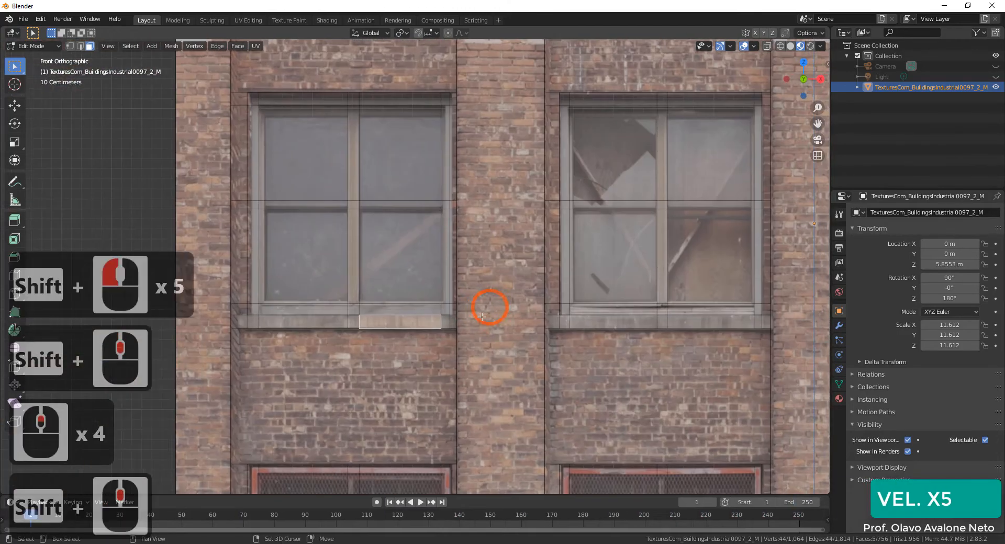
shift+drag(229, 329, 227, 329)
shift+drag(766, 323, 547, 327)
scroll(414, 262, down, 3)
shift+middle_drag(584, 317, 204, 335)
scroll(204, 335, up, 2)
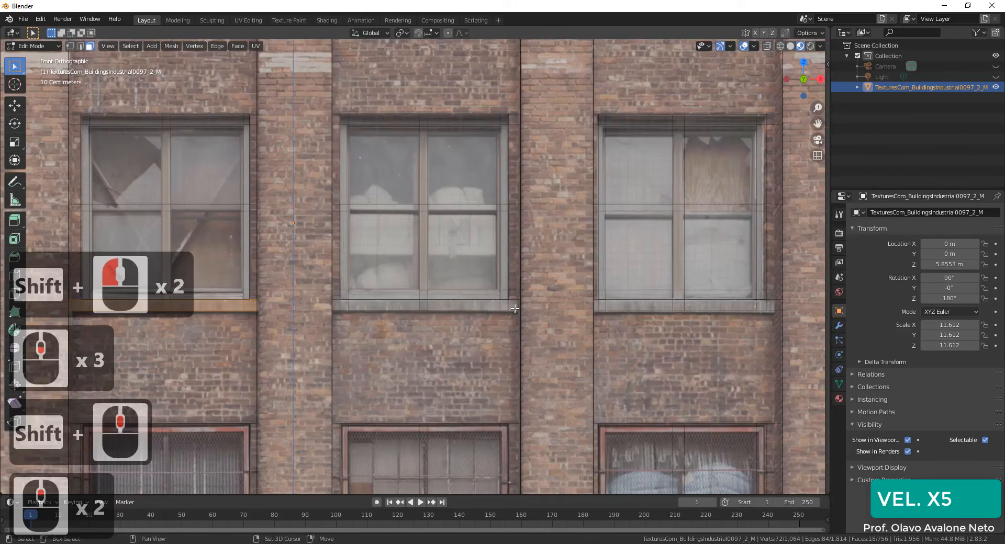
shift+drag(516, 305, 335, 309)
shift+drag(774, 309, 598, 305)
Add all sill faces beneath the four top-row windows to the selection
shift+middle_drag(607, 157, 641, 397)
shift+drag(811, 235, 636, 240)
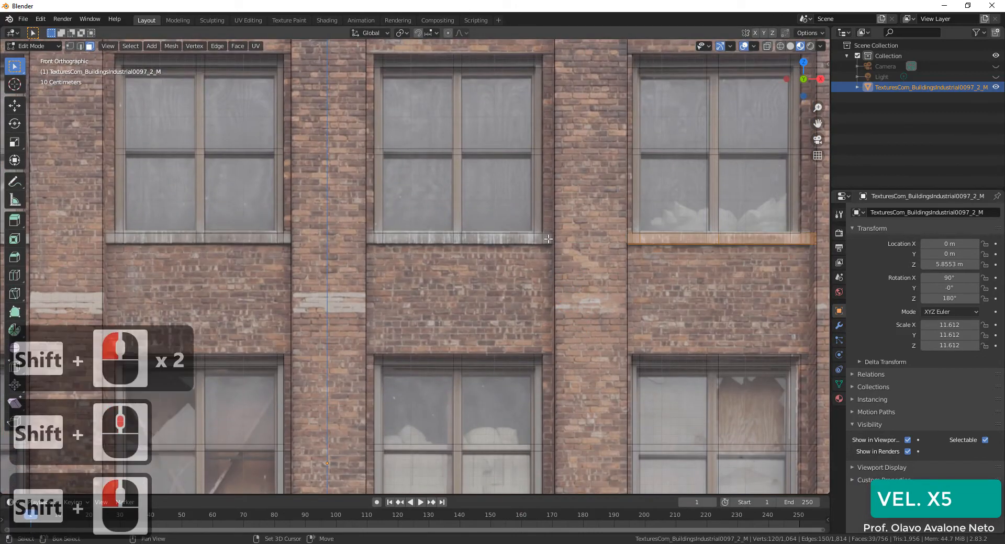
shift+drag(550, 235, 369, 242)
shift+drag(285, 239, 107, 241)
shift+middle_drag(110, 240, 659, 256)
scroll(659, 255, up, 3)
shift+drag(703, 246, 388, 245)
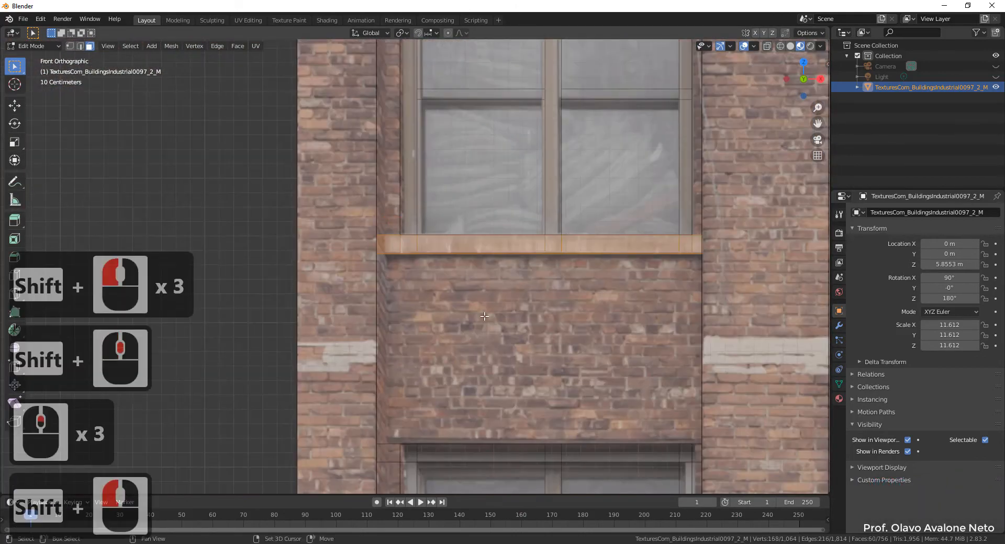
Extrude the selected window sills outward by about 0.07 m and clear the selection
scroll(389, 246, down, 5)
middle_drag(389, 246, 385, 272)
scroll(524, 231, up, 3)
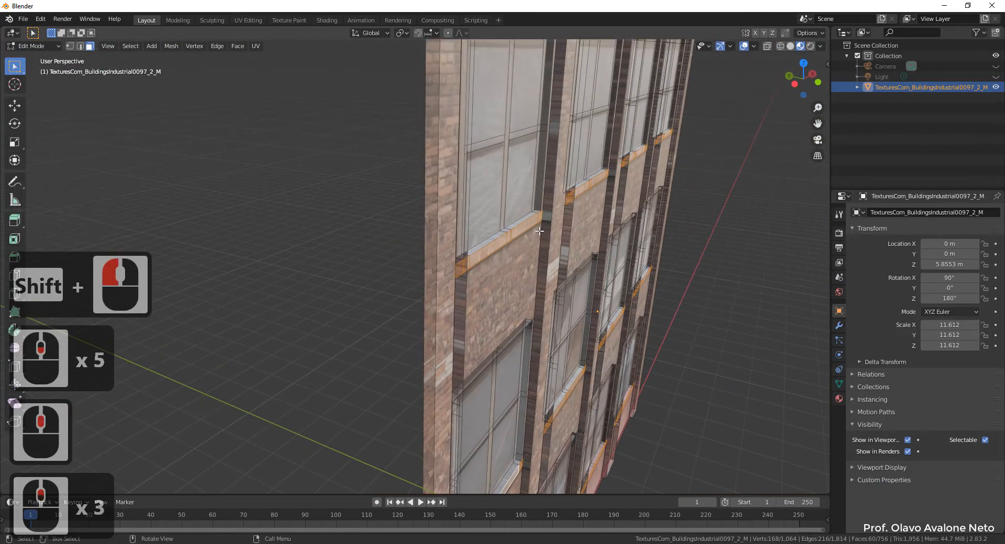
key(e)
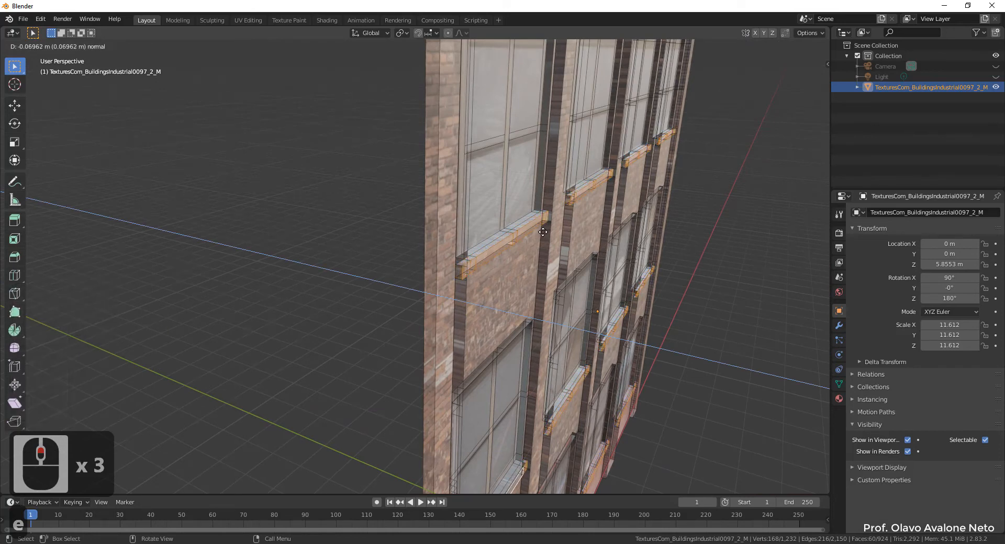
click(458, 301)
key(Escape)
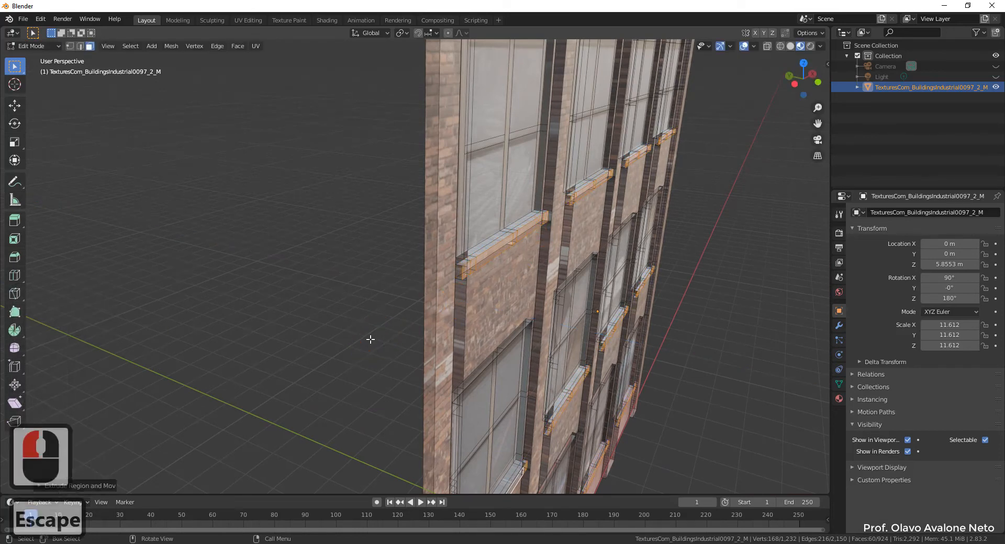
click(298, 278)
scroll(305, 289, down, 3)
middle_drag(565, 330, 391, 307)
scroll(391, 307, down, 2)
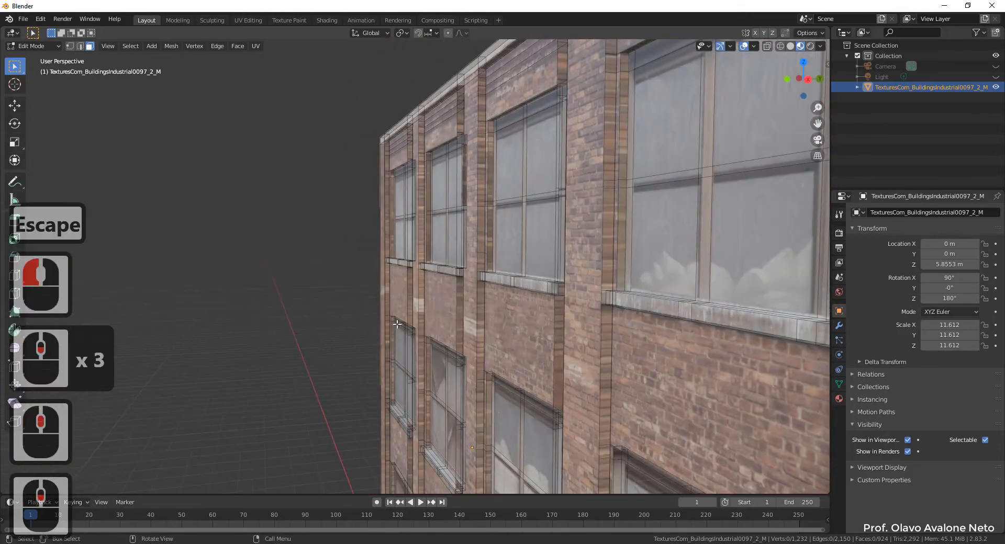
scroll(394, 203, down, 4)
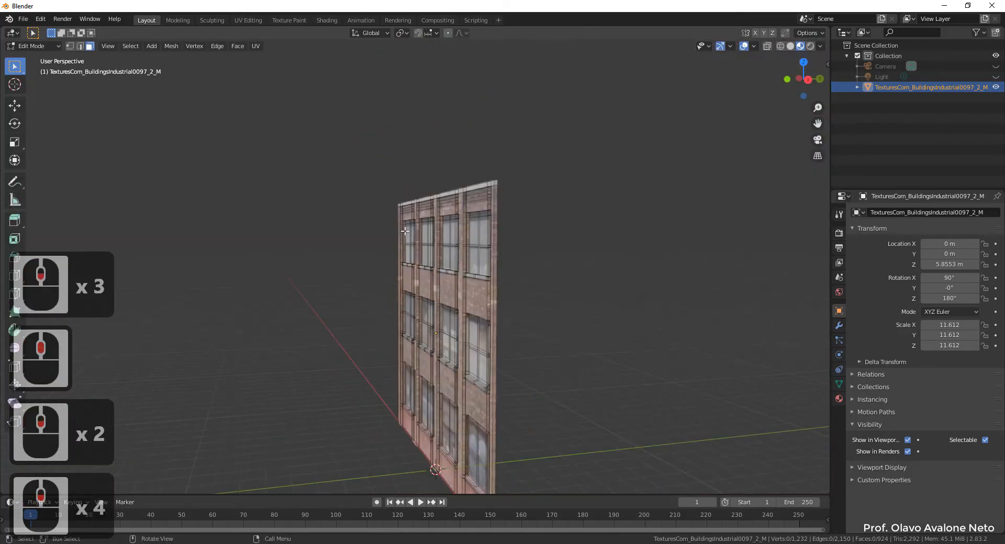
Select the parapet strip along the facade's top edge in front view and extrude it further outward
click(787, 80)
scroll(497, 218, up, 4)
shift+middle_drag(398, 147, 140, 152)
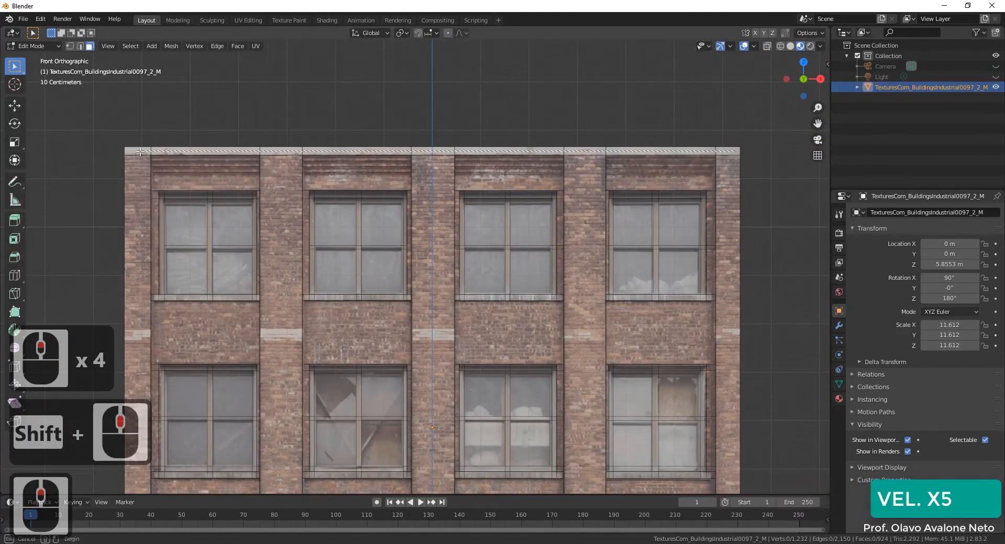
drag(141, 152, 137, 152)
middle_drag(535, 131, 600, 138)
key(e)
click(532, 134)
key(Escape)
Select the three horizontal brick bands above each of the four top-row windows, just below the parapet
middle_drag(711, 246, 478, 215)
scroll(477, 215, up, 2)
click(148, 121)
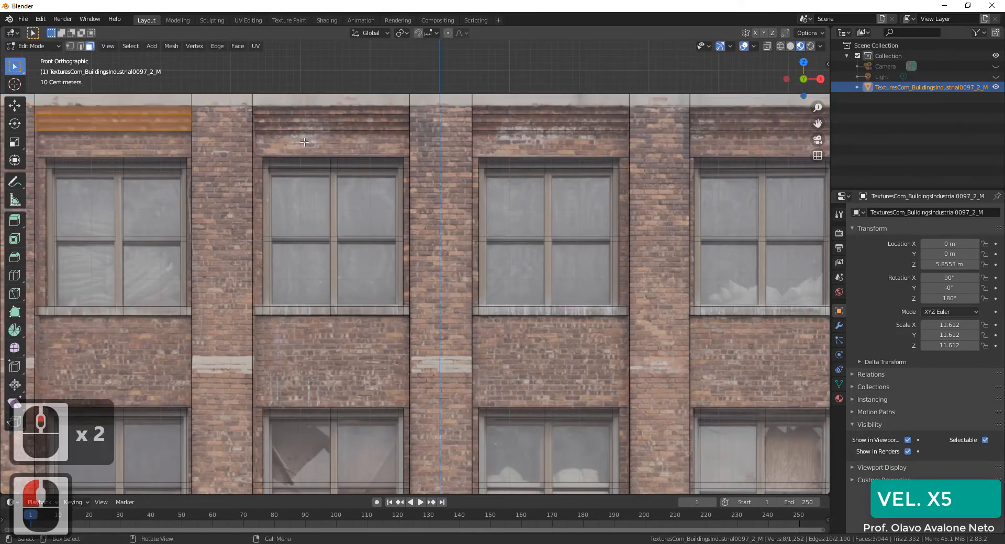
shift+click(371, 126)
shift+click(550, 120)
shift+click(702, 110)
Extrude the selected brick bands outward by about 0.04 m
middle_drag(702, 110, 560, 269)
scroll(504, 231, up, 3)
middle_drag(560, 269, 500, 214)
key(e)
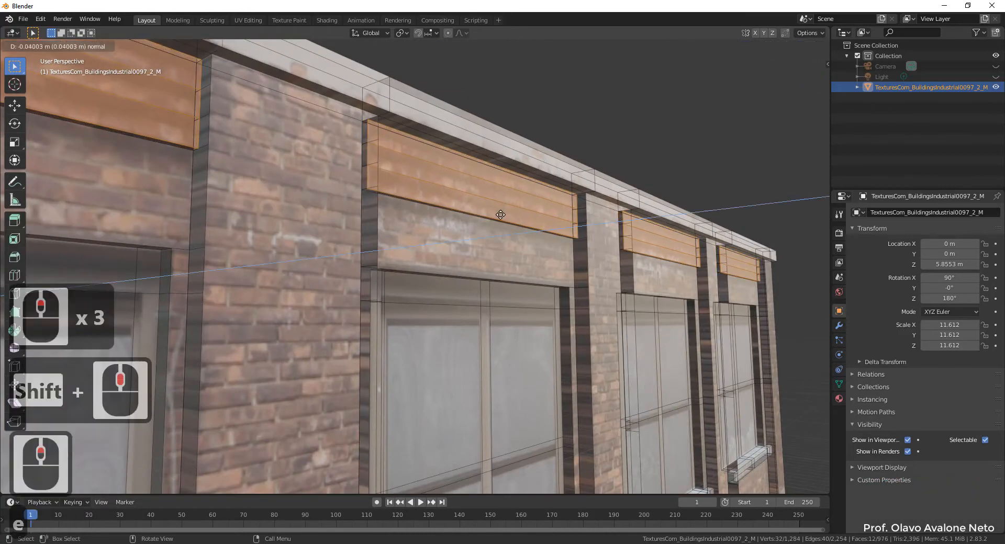
click(500, 214)
Deselect the lowest brick band in each bay and extrude the two upper bands outward by about 0.05 m
shift+click(173, 133)
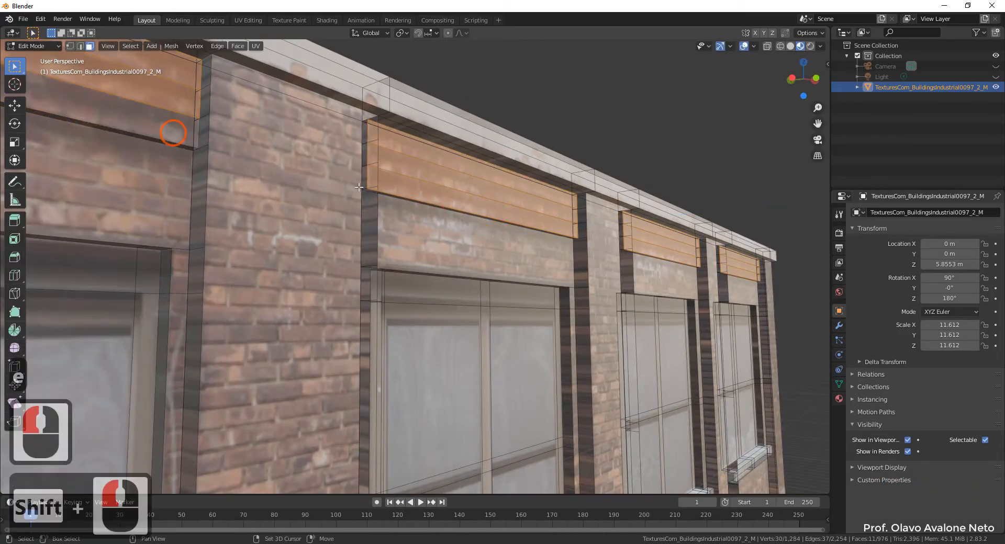
shift+click(433, 195)
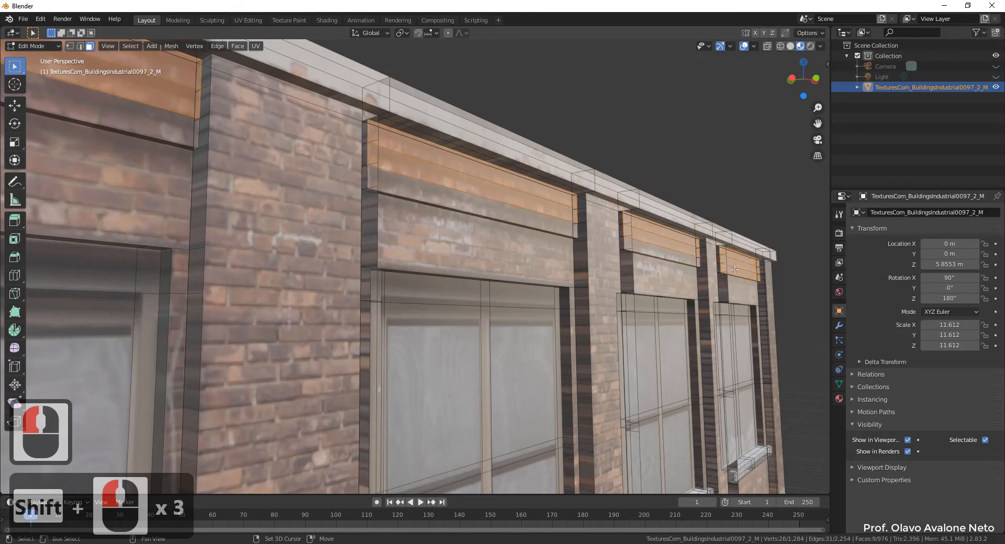
scroll(755, 258, down, 5)
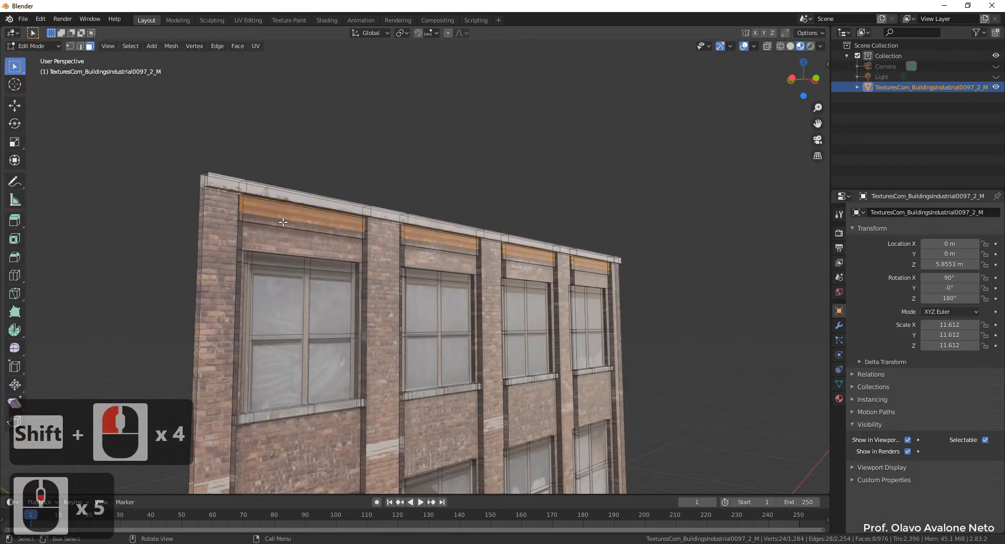
scroll(283, 221, up, 4)
key(e)
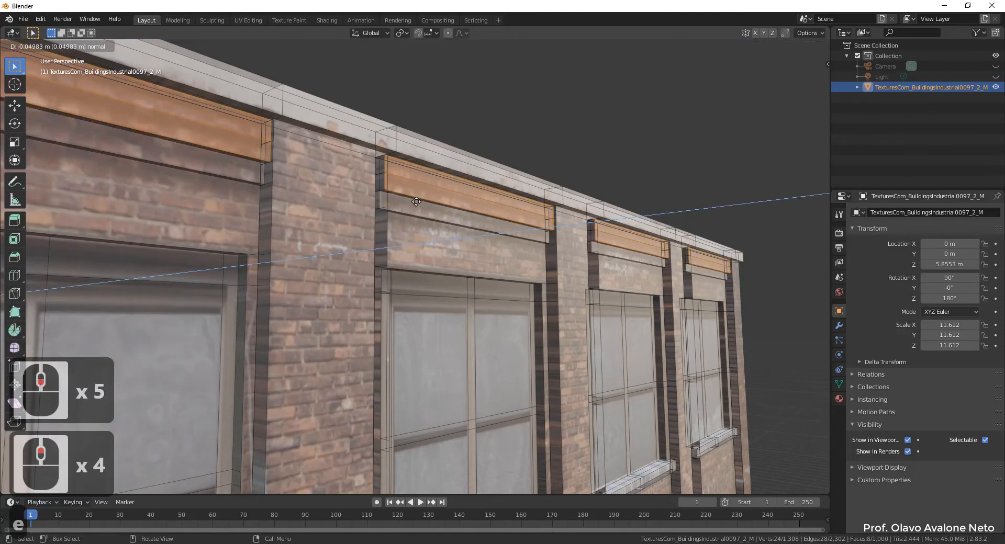
click(416, 202)
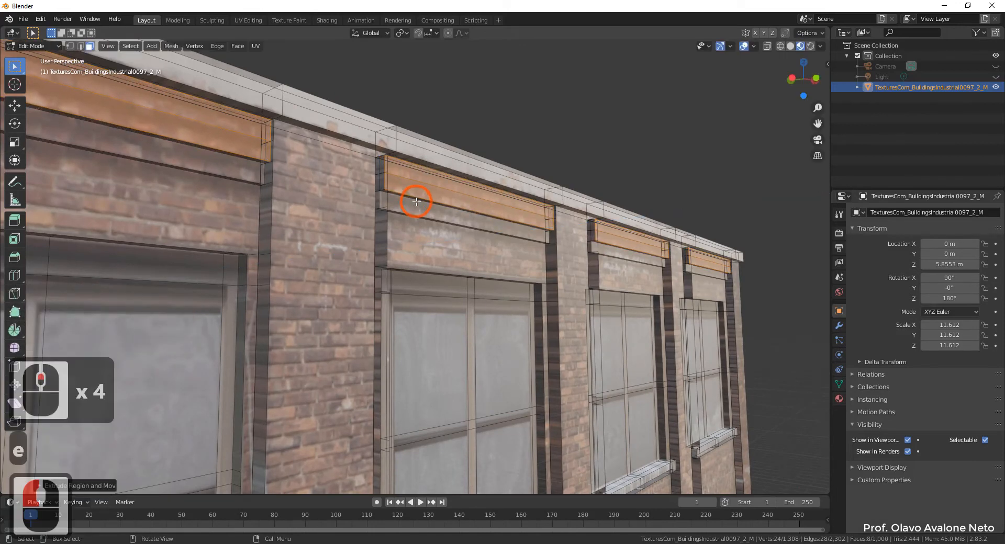
Deselect the middle brick band in each bay and extrude the uppermost bands outward by about 0.016 m
shift+click(210, 142)
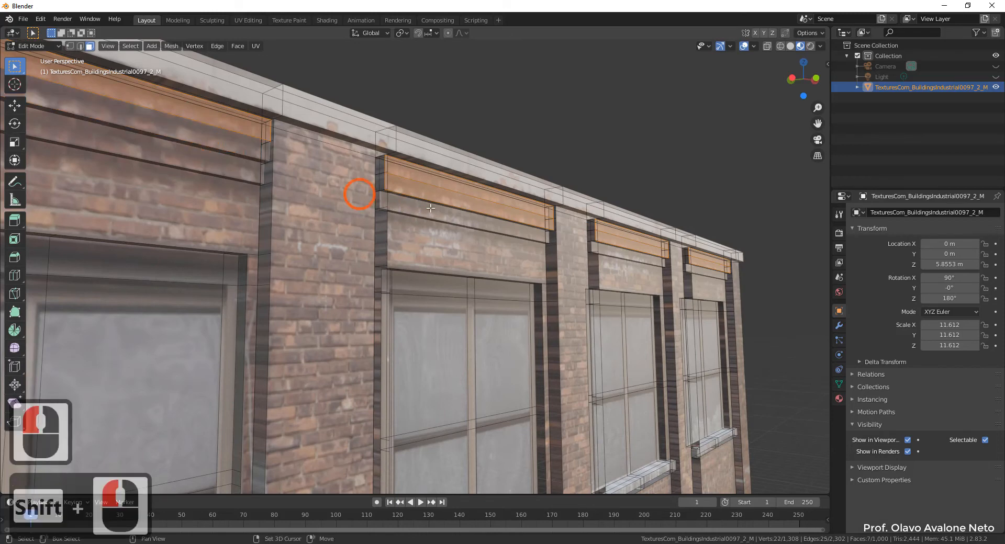
shift+click(524, 228)
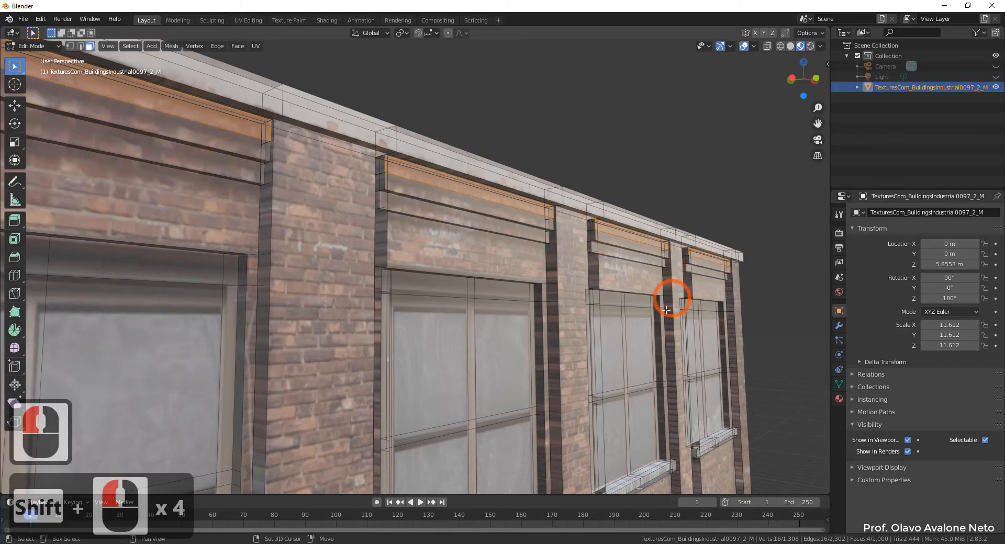
scroll(575, 261, up, 7)
key(e)
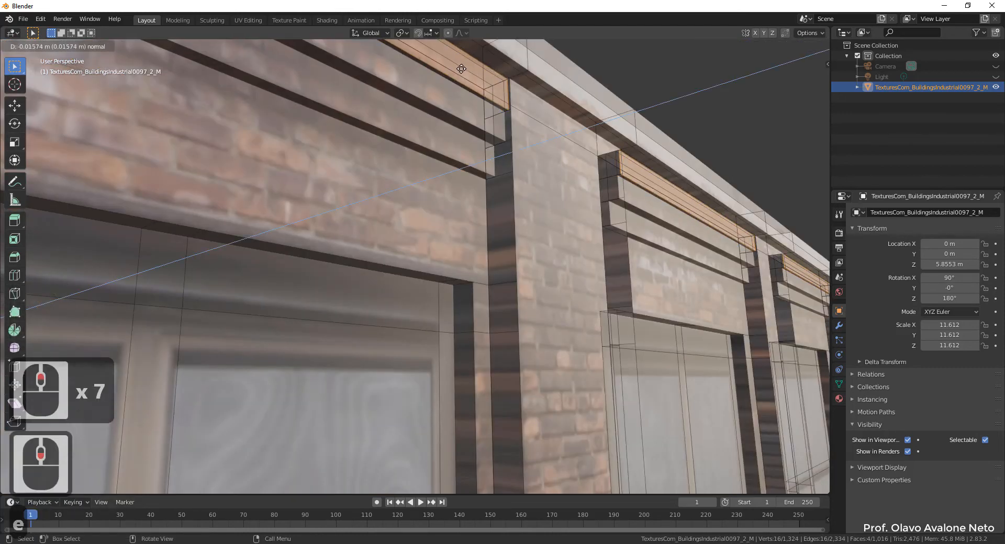
click(462, 69)
scroll(456, 197, down, 6)
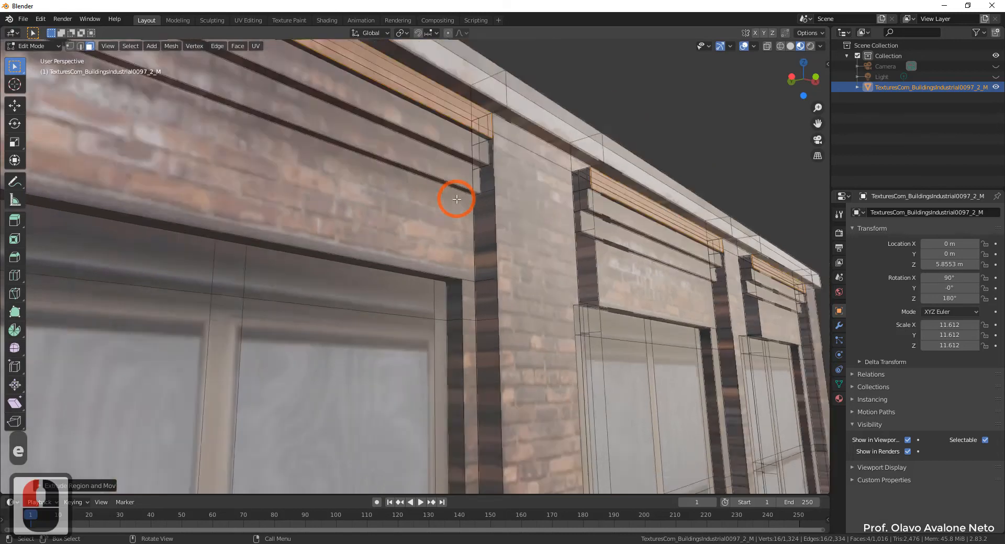
Deselect the extruded uppermost brick bands above the top-row windows
right_click(544, 152)
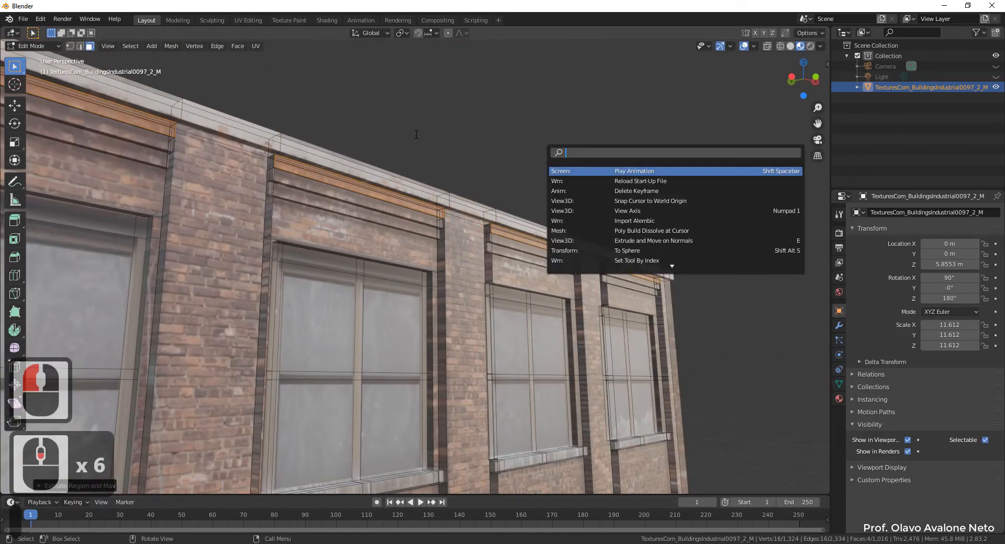
key(Escape)
key(Escape)
click(524, 142)
middle_drag(523, 141, 557, 238)
scroll(689, 139, down, 2)
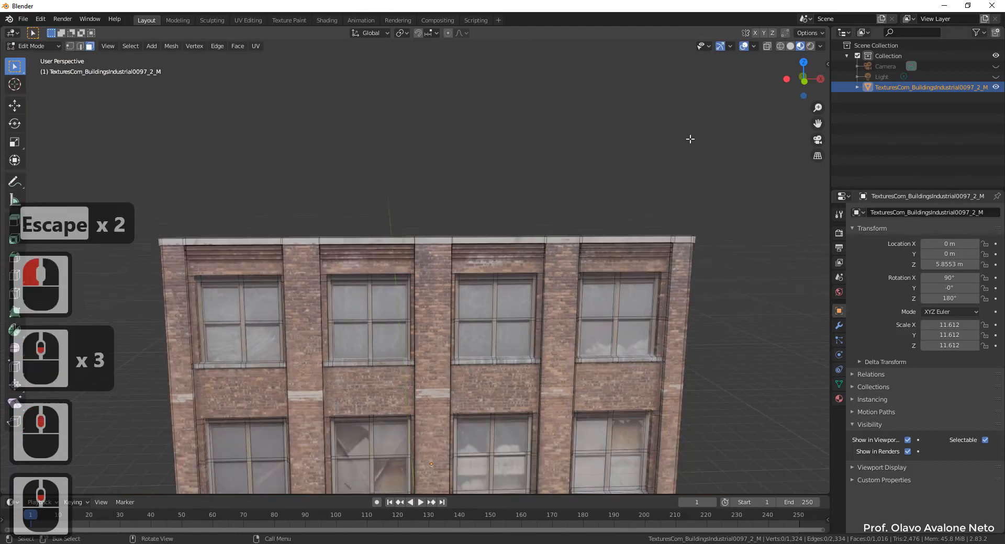
Select the four glass panes in each of the four top-row windows in the front orthographic view
click(265, 295)
shift+click(227, 297)
shift+click(227, 338)
shift+click(265, 337)
shift+click(343, 339)
shift+click(349, 299)
shift+click(389, 299)
shift+click(389, 337)
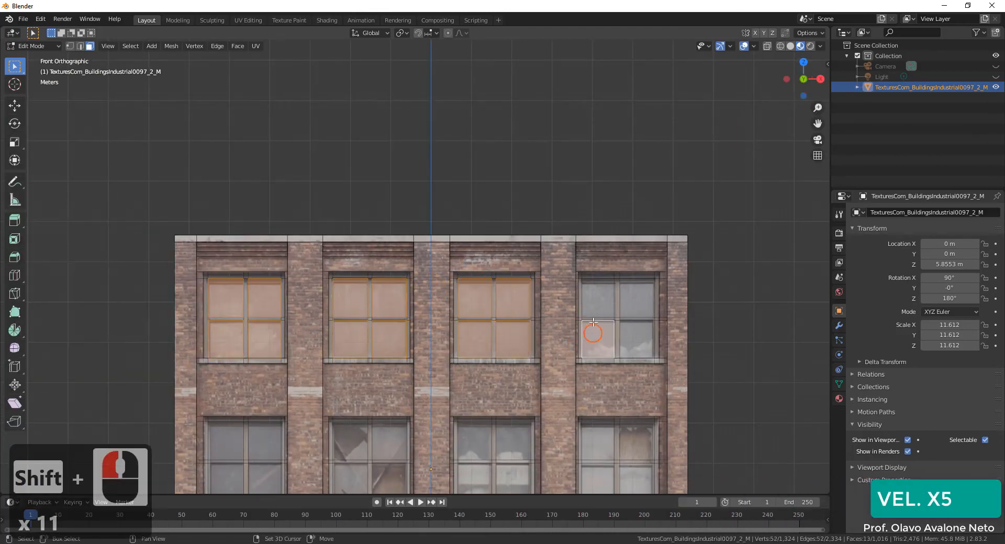
middle_drag(510, 351, 518, 293)
click(803, 72)
Add the four glass panes of each middle-row window to the selection
shift+middle_drag(752, 242, 761, 165)
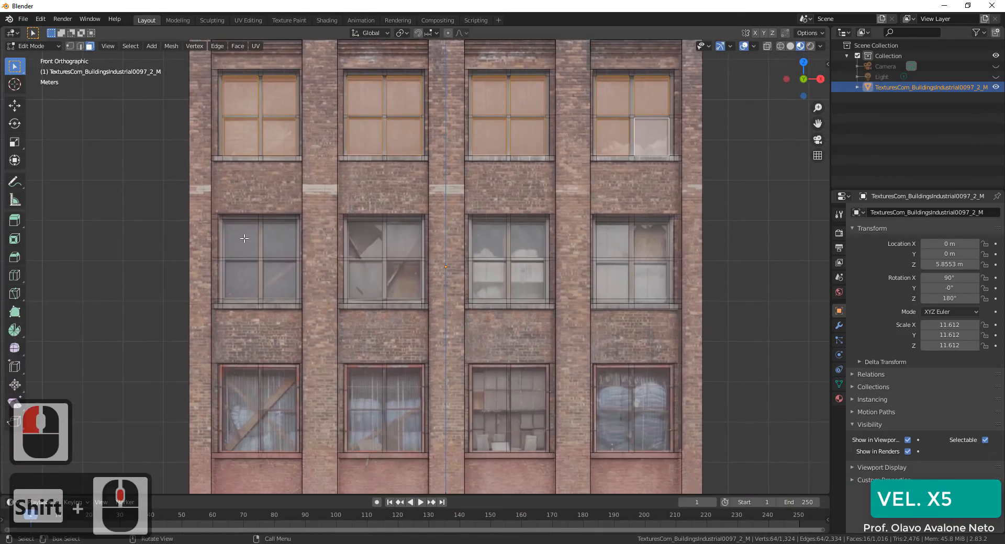
shift+click(240, 239)
shift+click(279, 238)
shift+click(279, 280)
shift+click(232, 286)
shift+click(366, 239)
shift+click(366, 280)
shift+click(404, 239)
shift+click(404, 280)
shift+click(489, 239)
shift+click(489, 280)
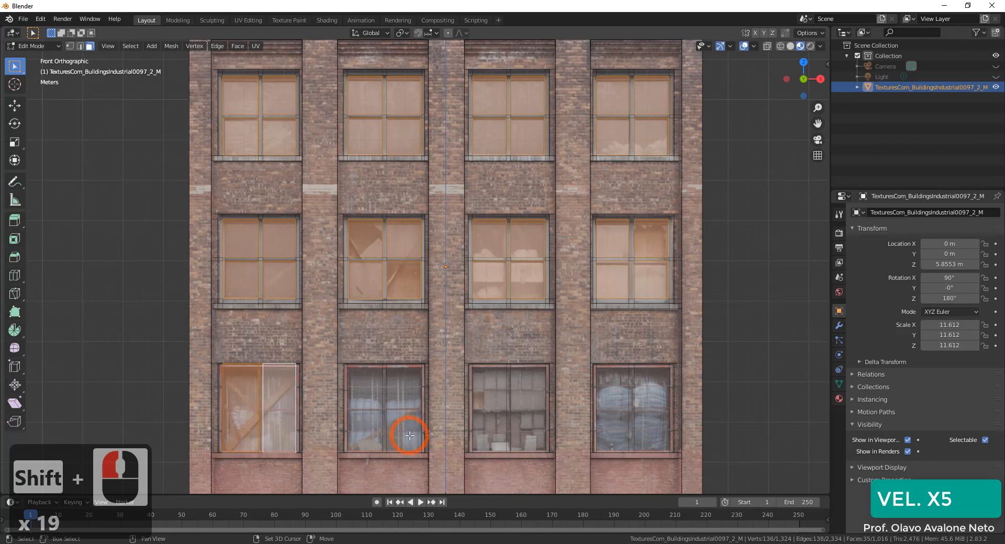
Add the panes and narrow side strips of the four bottom-row windows to the selection
scroll(214, 437, up, 1)
shift+click(279, 412)
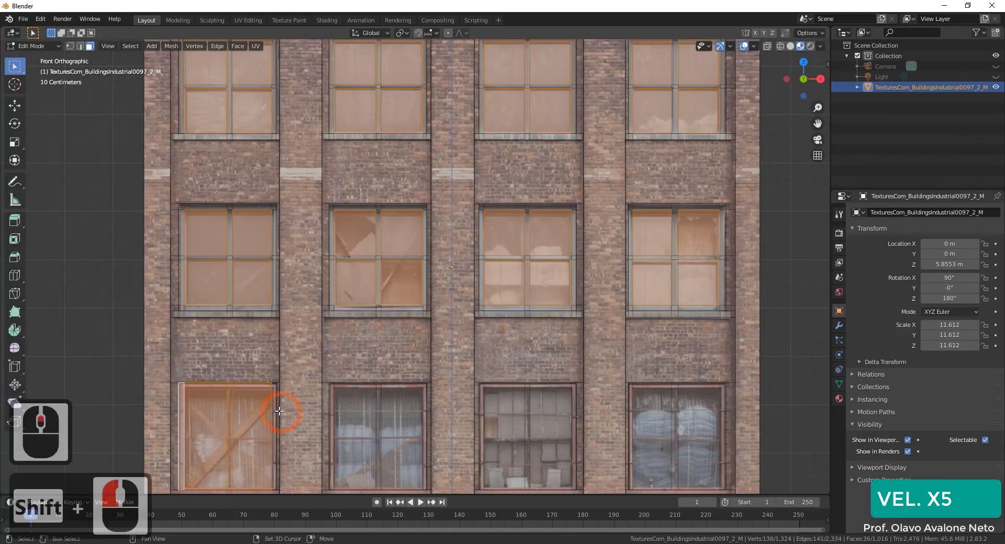
shift+click(423, 442)
shift+click(573, 439)
shift+drag(631, 410, 630, 408)
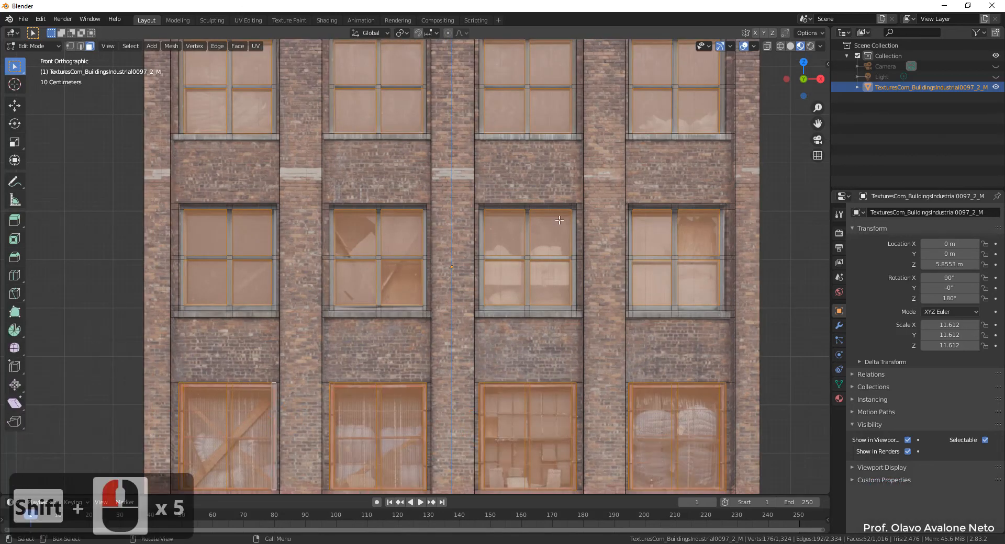
Extrude the selected window faces on all three rows inward by about 0.08 m and clear the selection
middle_drag(426, 297, 485, 324)
key(e)
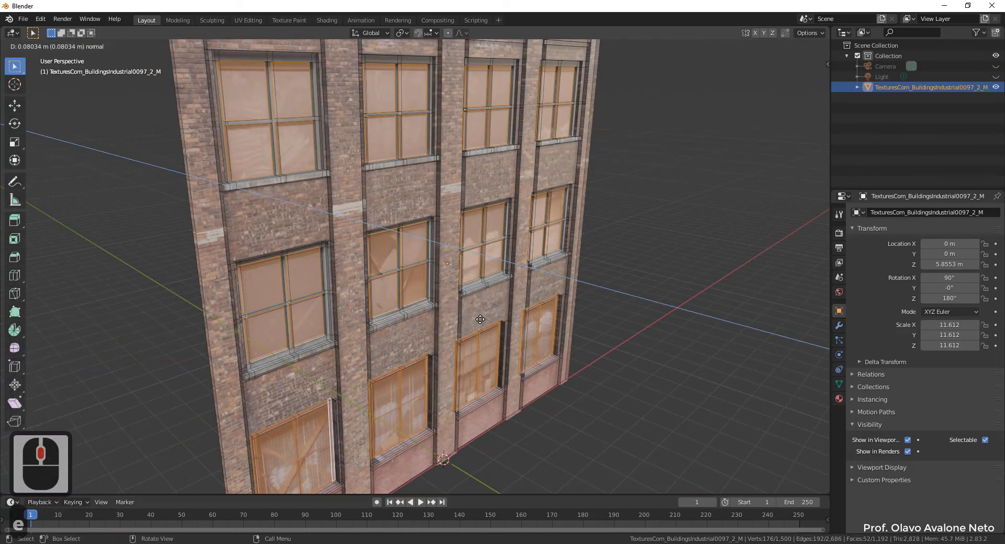
click(752, 398)
key(Escape)
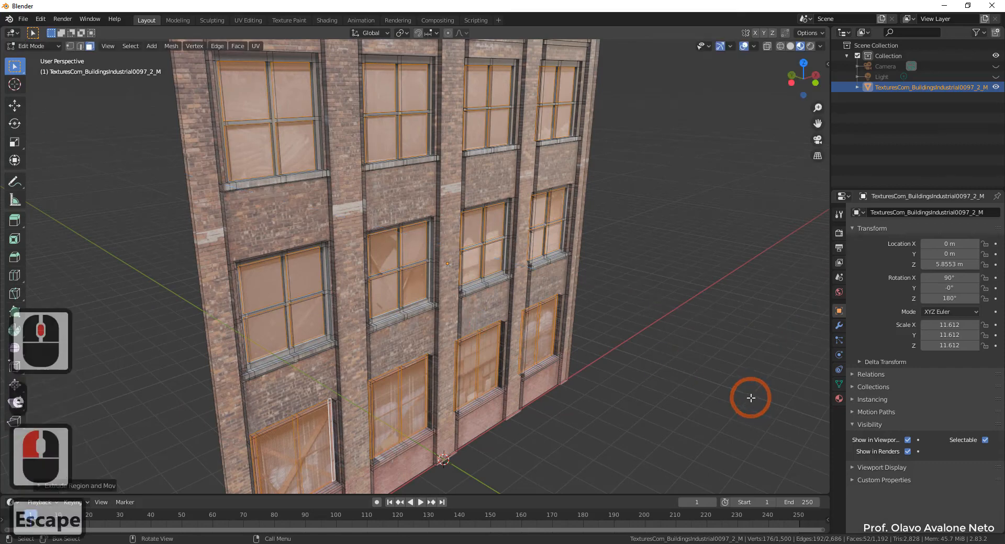
key(Escape)
click(691, 356)
Inspect the whole facade's volume in solid shading and return to the textured material preview
middle_drag(684, 381, 564, 376)
scroll(566, 376, down, 2)
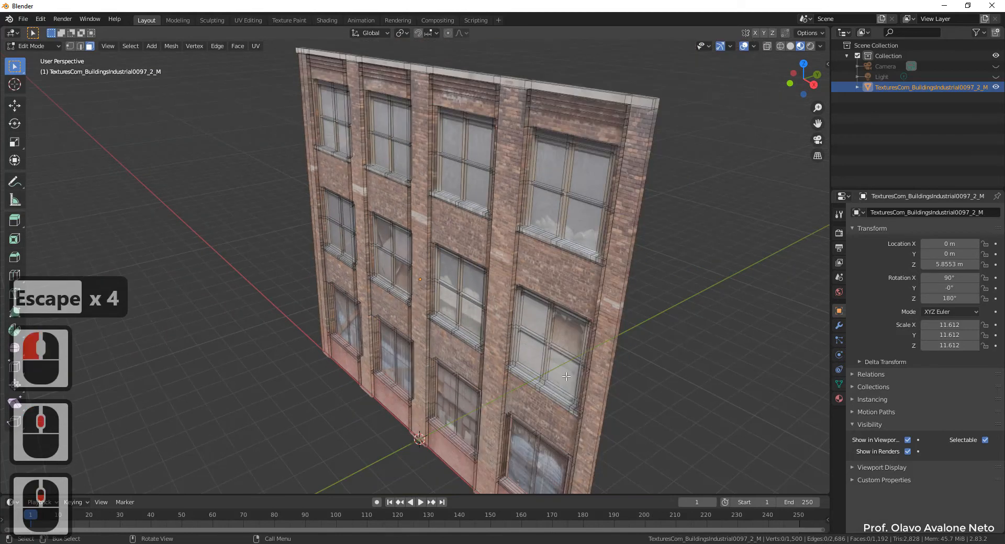
middle_drag(437, 320, 432, 311)
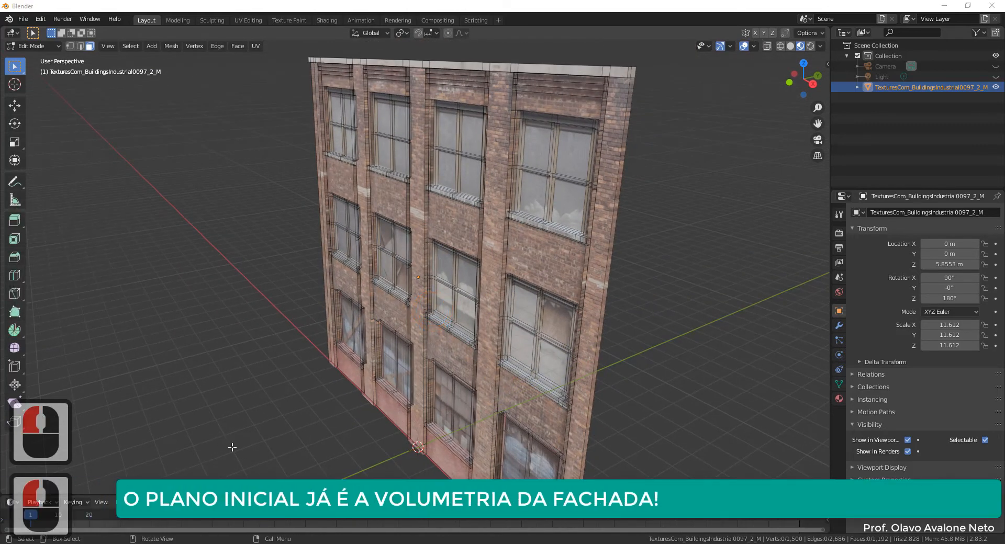
click(790, 46)
mouse_move(660, 218)
middle_down()
mouse_move(619, 213)
mouse_move(630, 179)
mouse_move(702, 176)
mouse_move(758, 243)
mouse_move(702, 222)
mouse_move(597, 222)
mouse_move(645, 209)
middle_up()
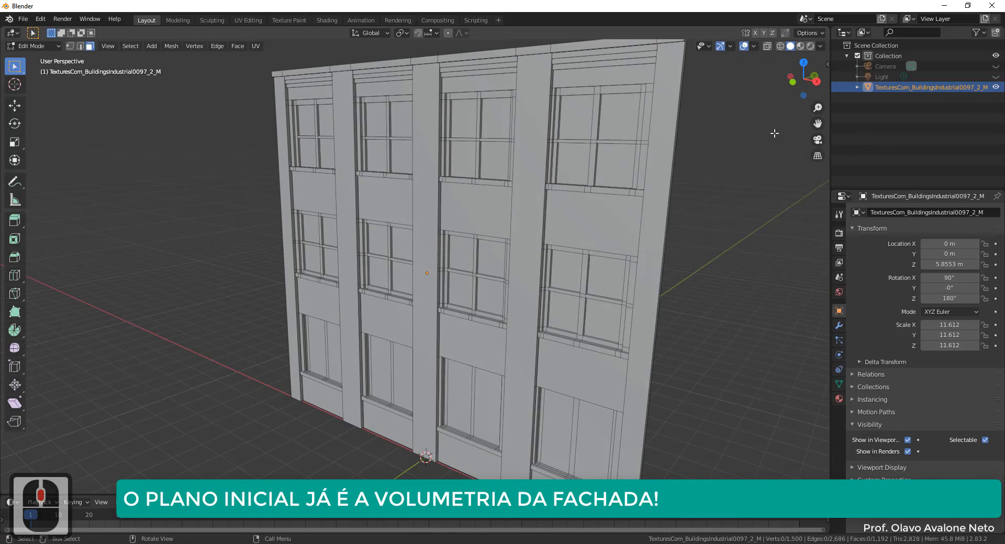
click(800, 46)
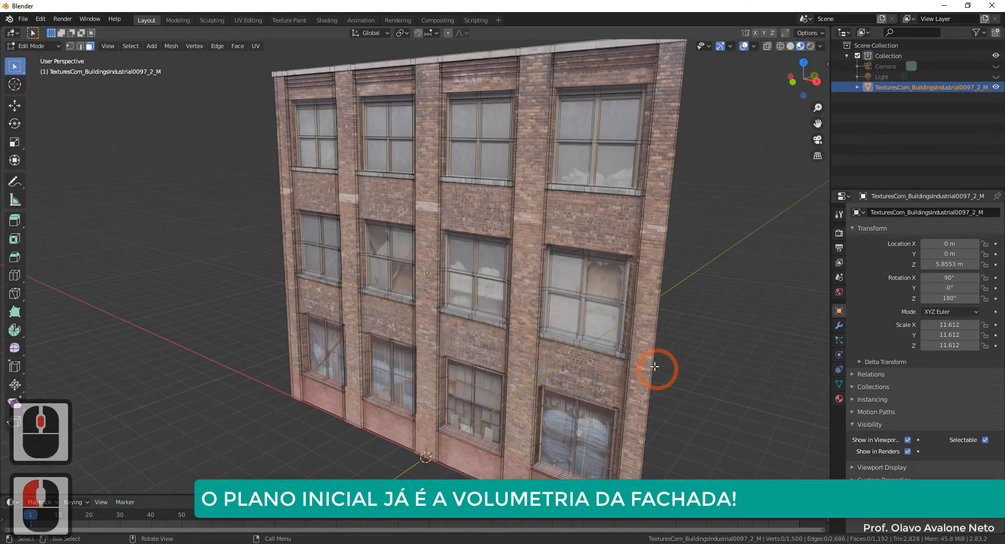
Examine the texture on the extruded side faces of the pillars, window recesses and sills up close
middle_drag(657, 370, 541, 186)
scroll(541, 185, up, 8)
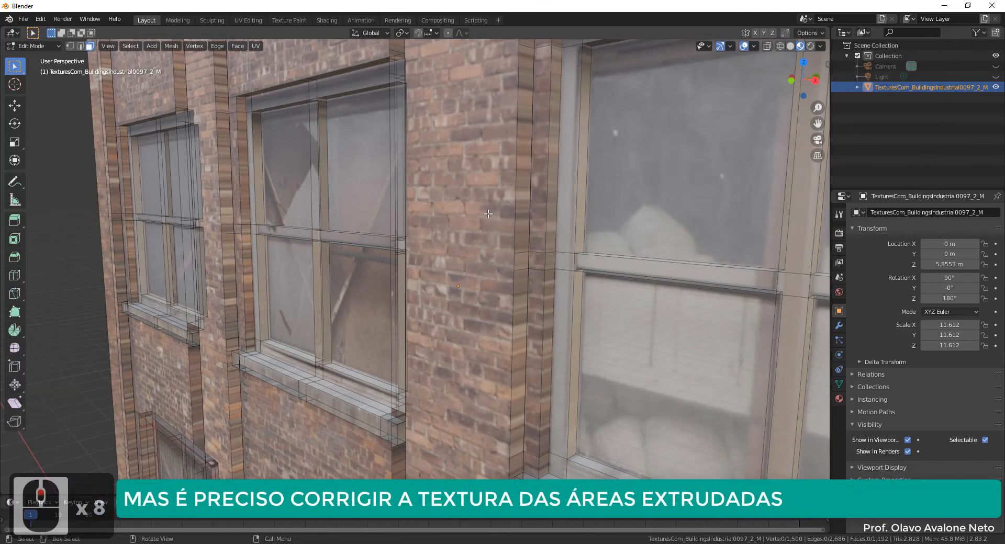
scroll(479, 214, down, 4)
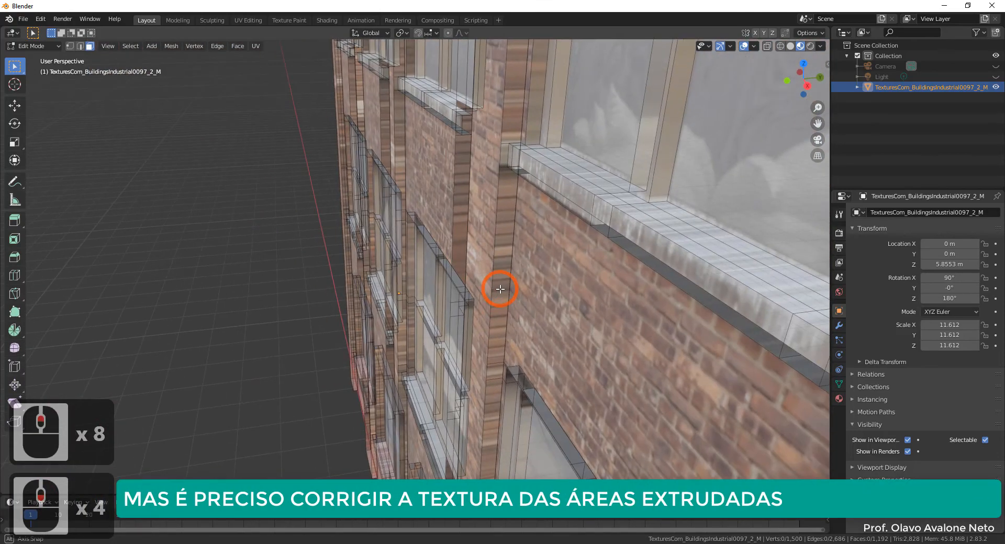